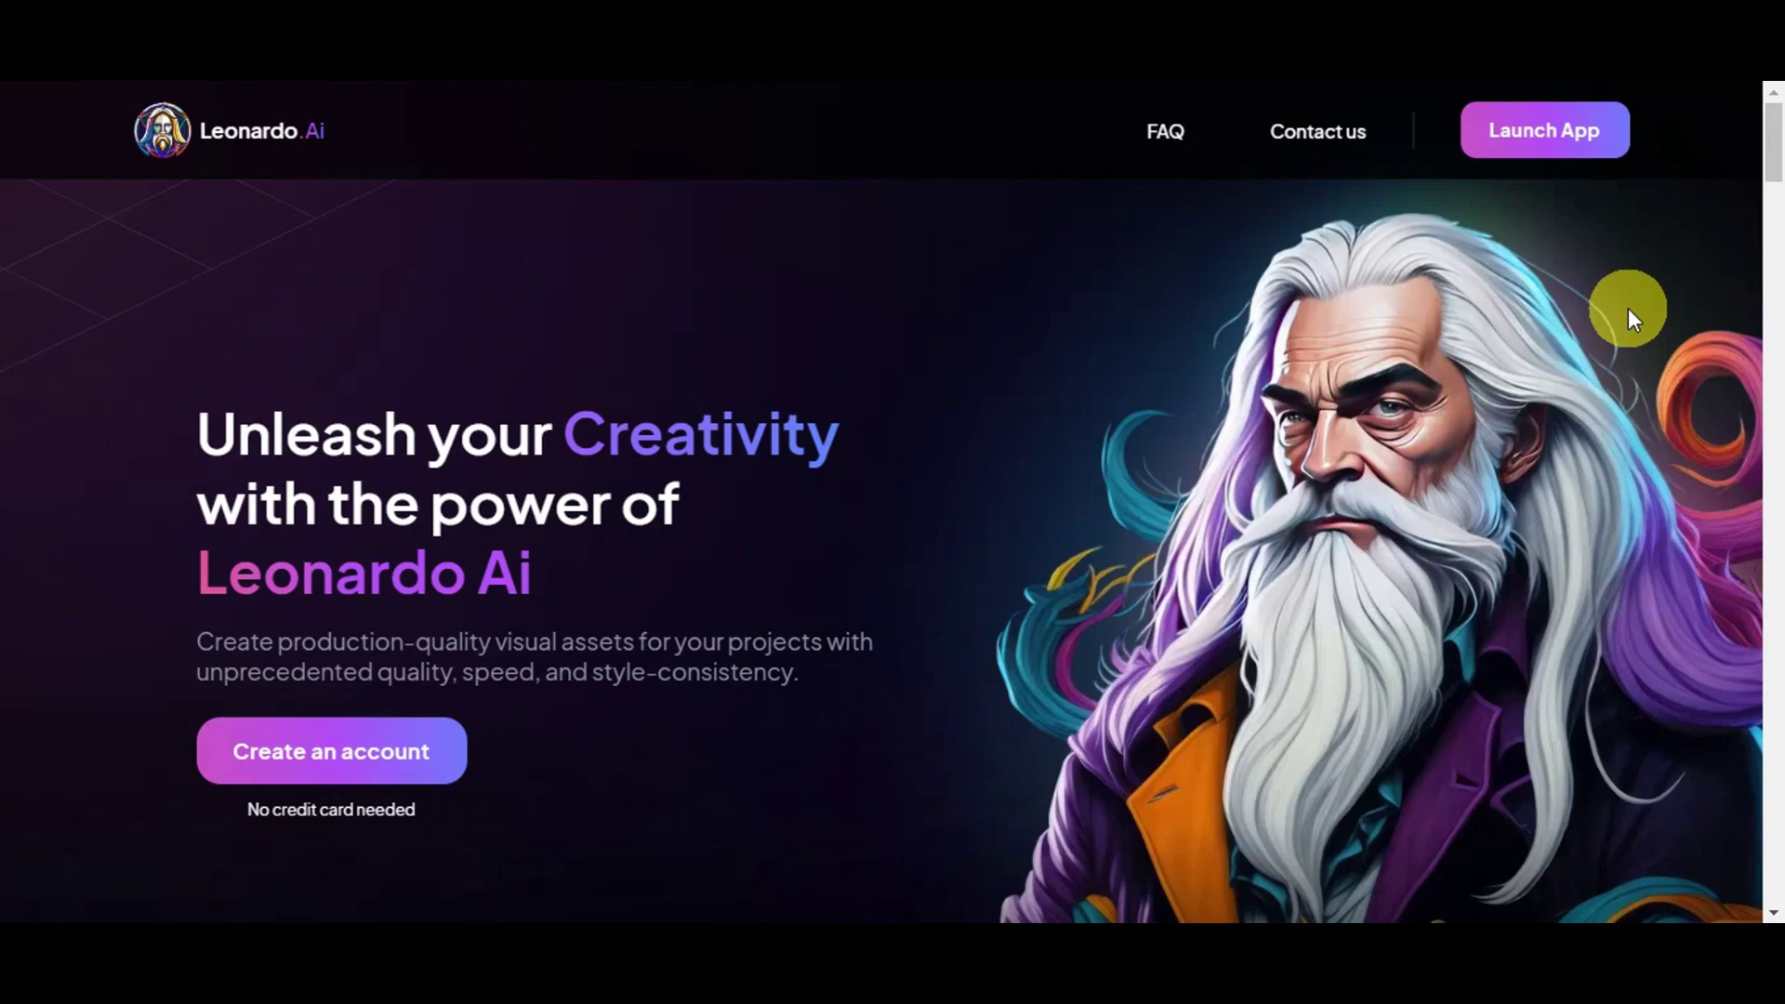
Step: Look through the landing page's product overview and the toolkit's Image Generation, AI Canvas and 3D Texture Generation descriptions
{"action": "scroll", "coordinate": [1627, 310], "scroll_direction": "down", "scroll_amount": 6}
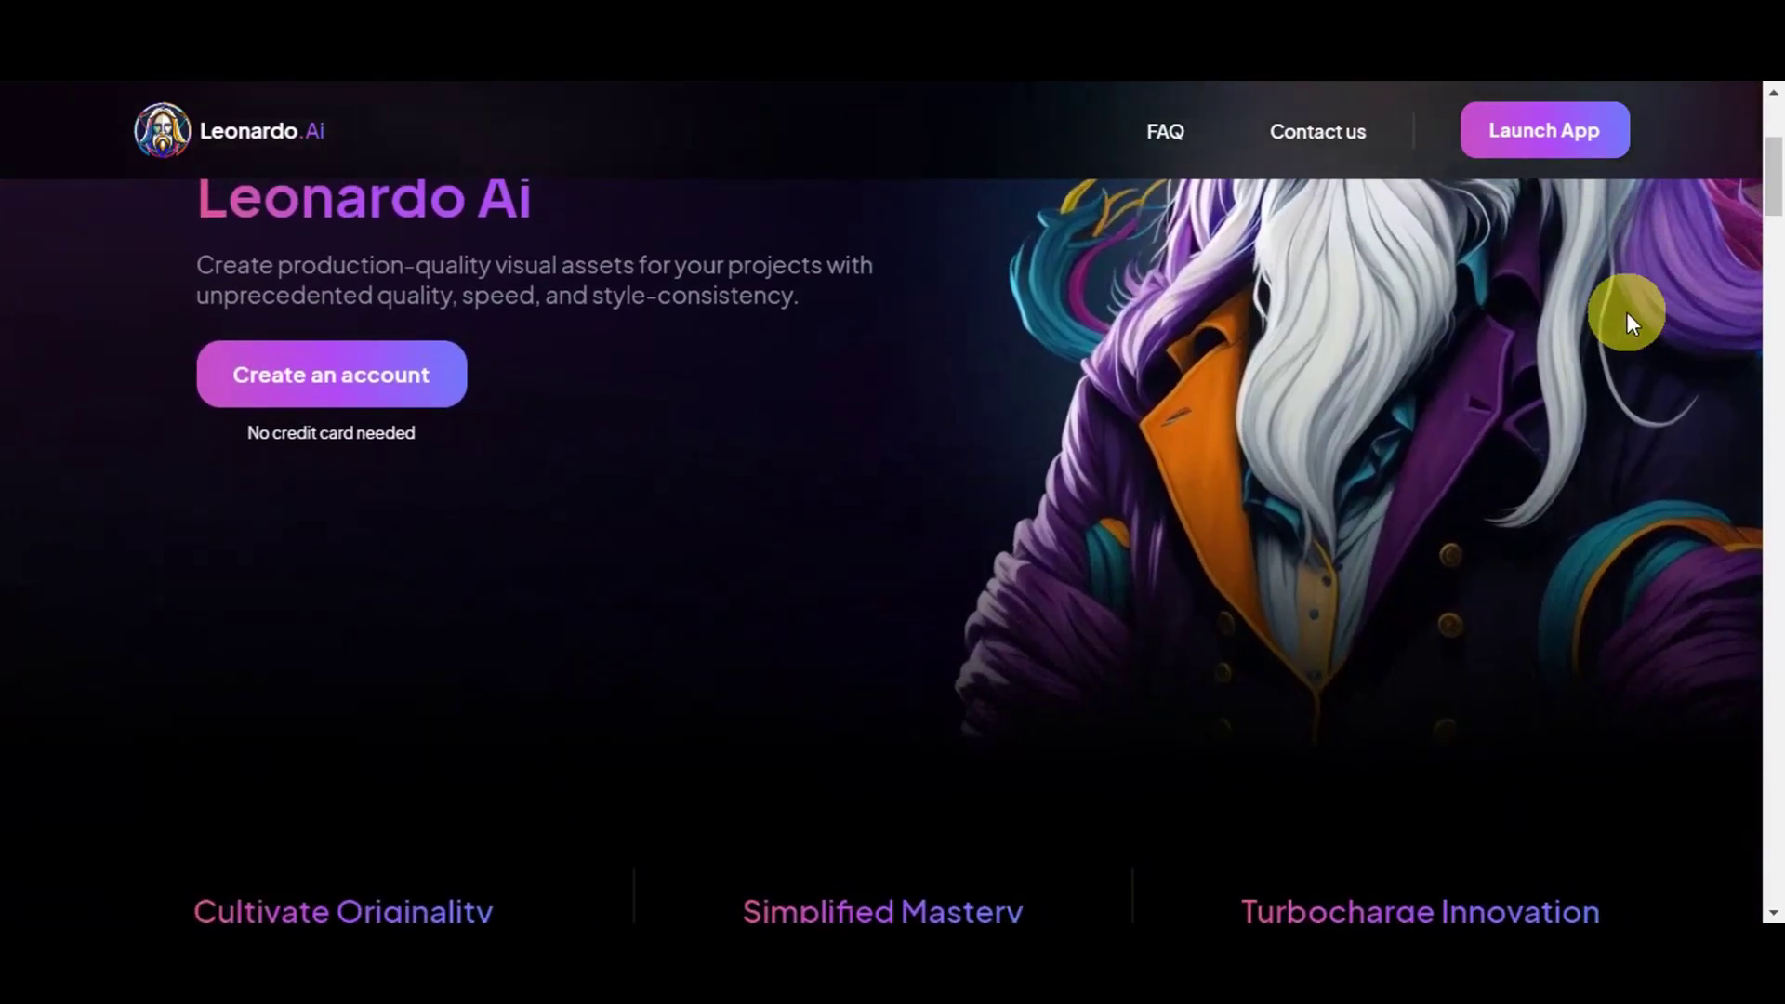
{"action": "scroll", "coordinate": [1627, 312], "scroll_direction": "down", "scroll_amount": 6}
{"action": "scroll", "coordinate": [1627, 312], "scroll_direction": "down", "scroll_amount": 3}
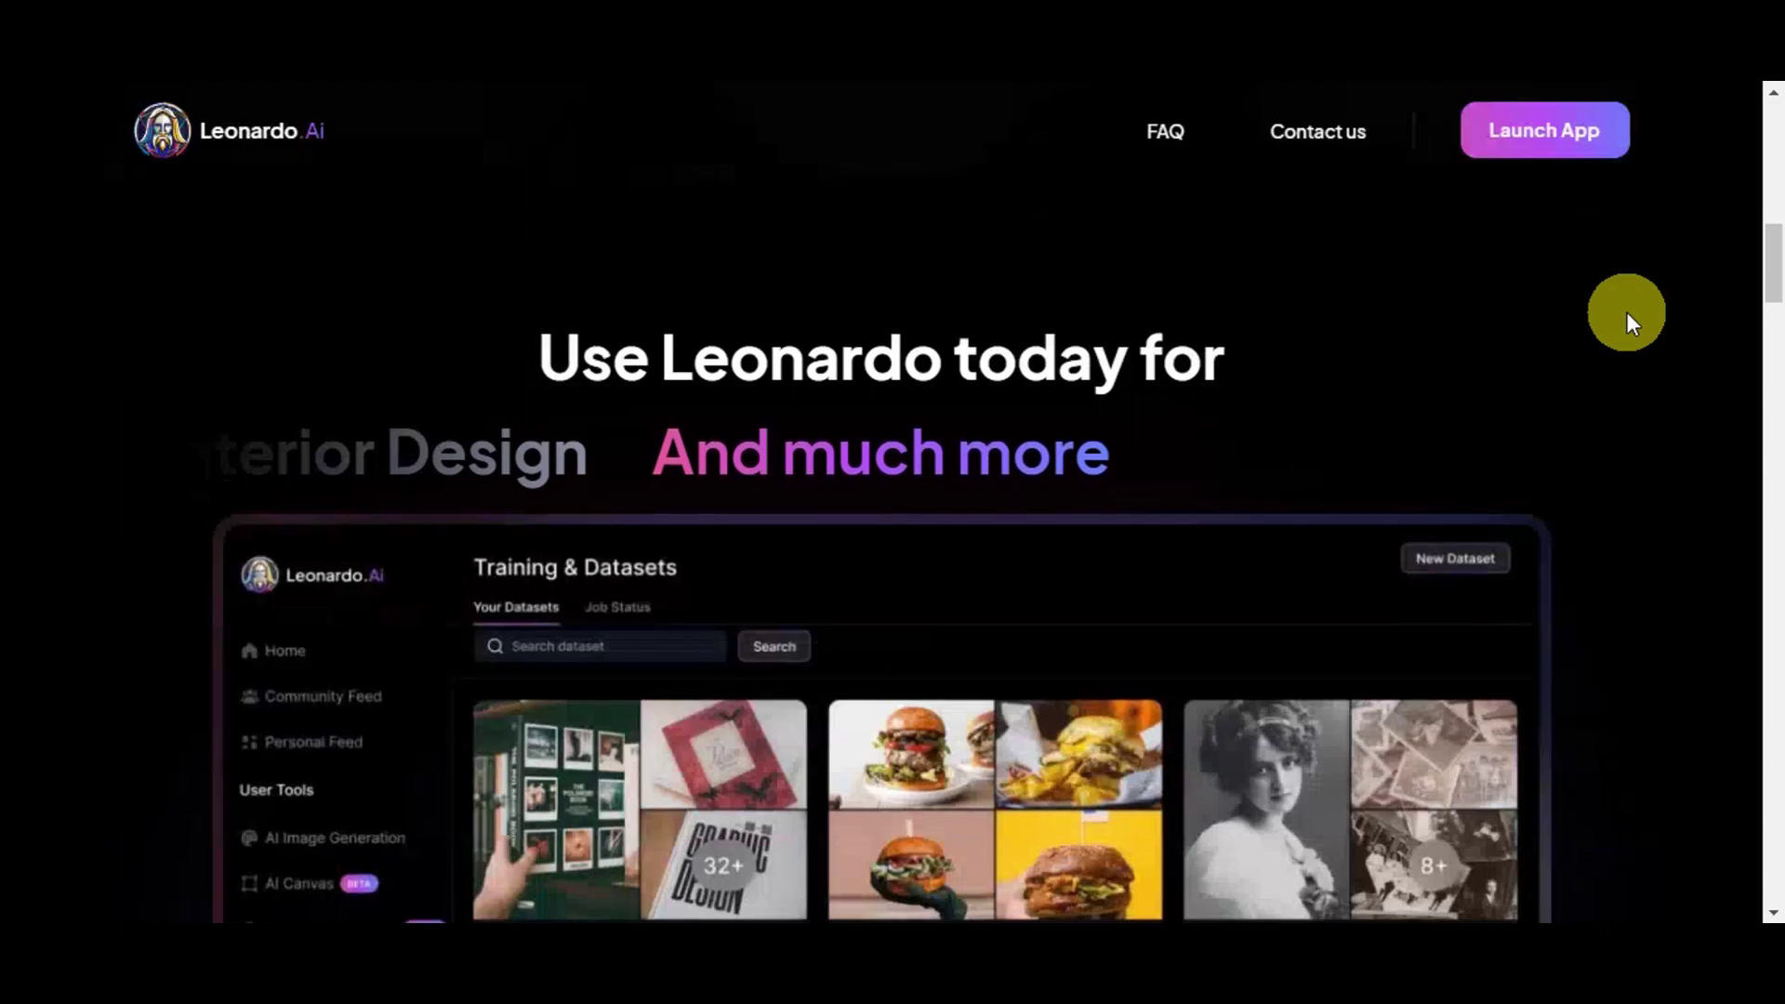
{"action": "scroll", "coordinate": [1627, 310], "scroll_direction": "down", "scroll_amount": 5}
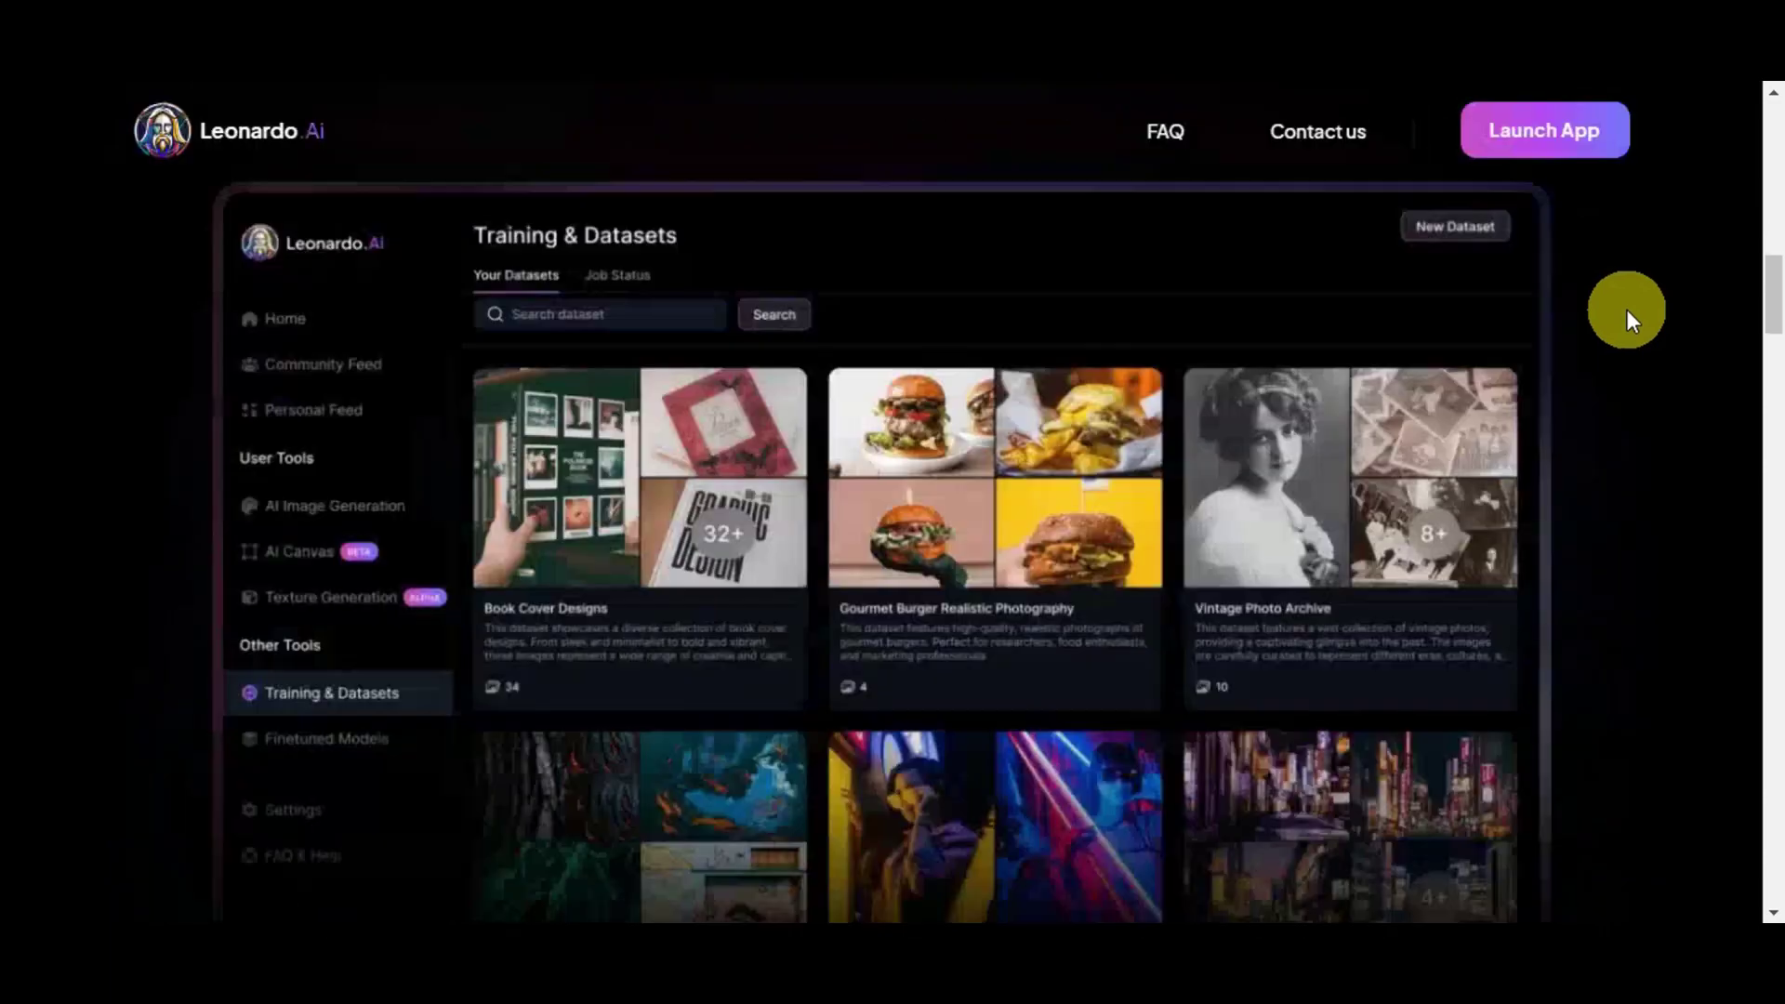
{"action": "scroll", "coordinate": [1627, 319], "scroll_direction": "down", "scroll_amount": 3}
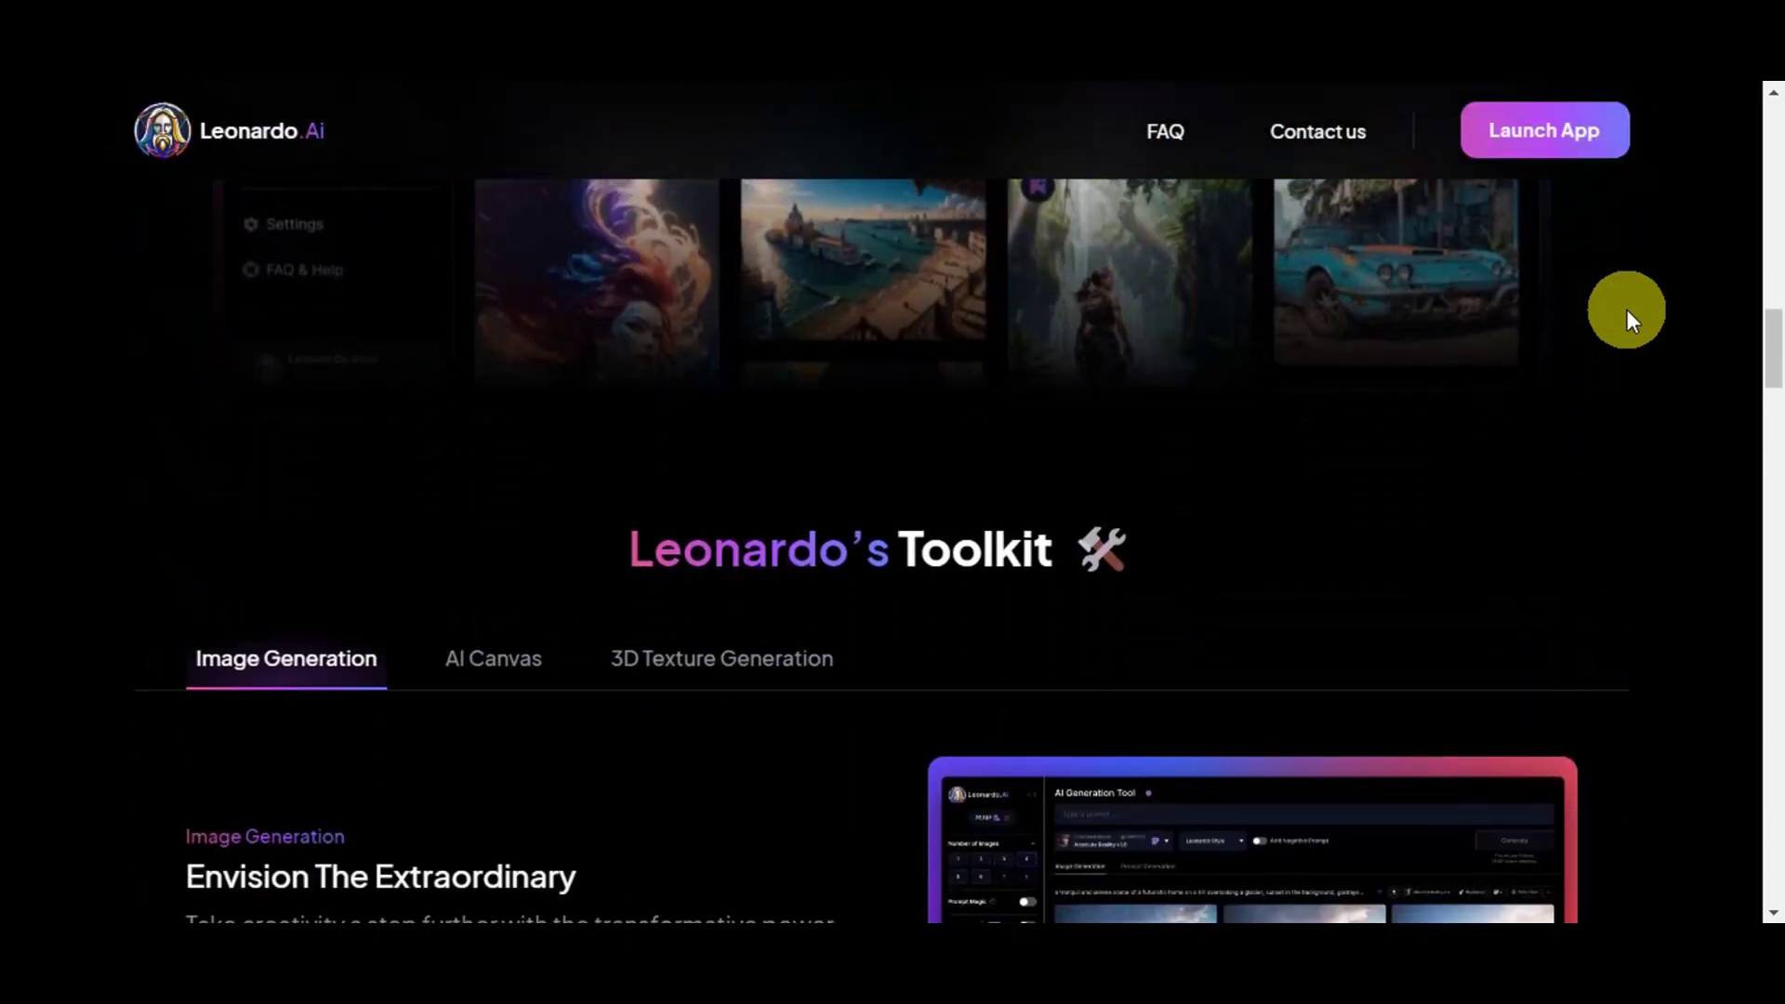
{"action": "scroll", "coordinate": [1626, 321], "scroll_direction": "up", "scroll_amount": 4}
{"action": "scroll", "coordinate": [1666, 431], "scroll_direction": "down", "scroll_amount": 5}
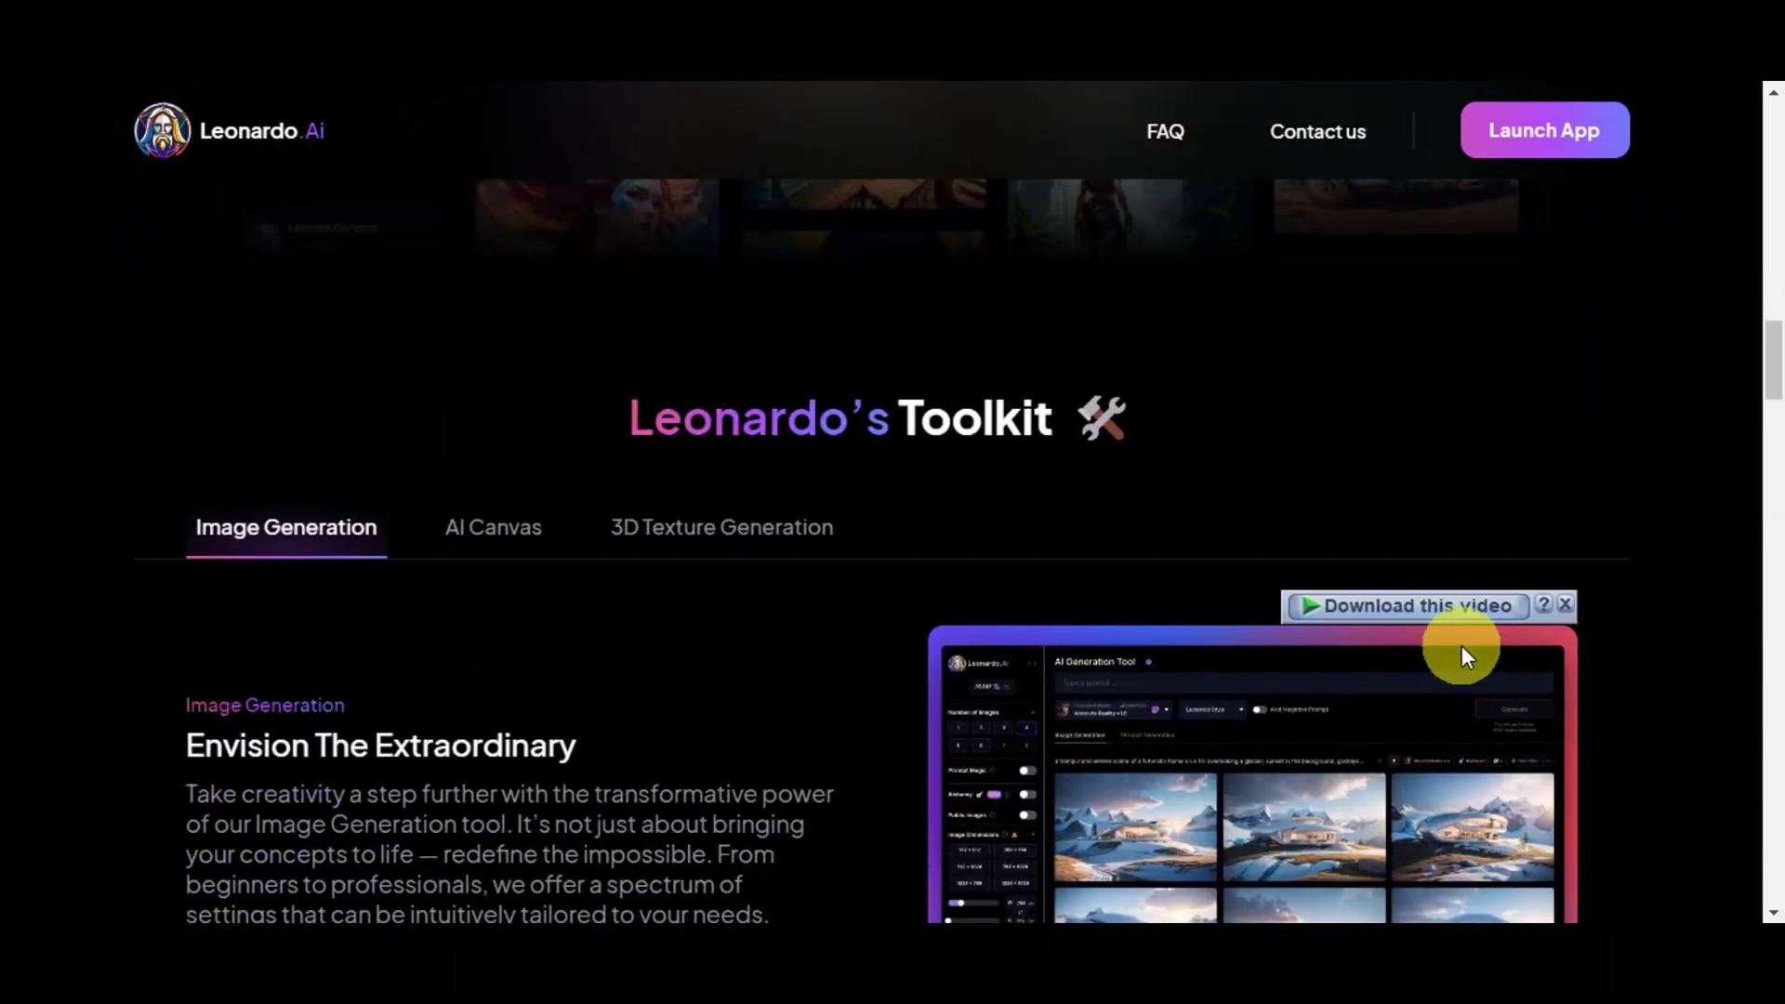
{"action": "scroll", "coordinate": [1348, 595], "scroll_direction": "down", "scroll_amount": 2}
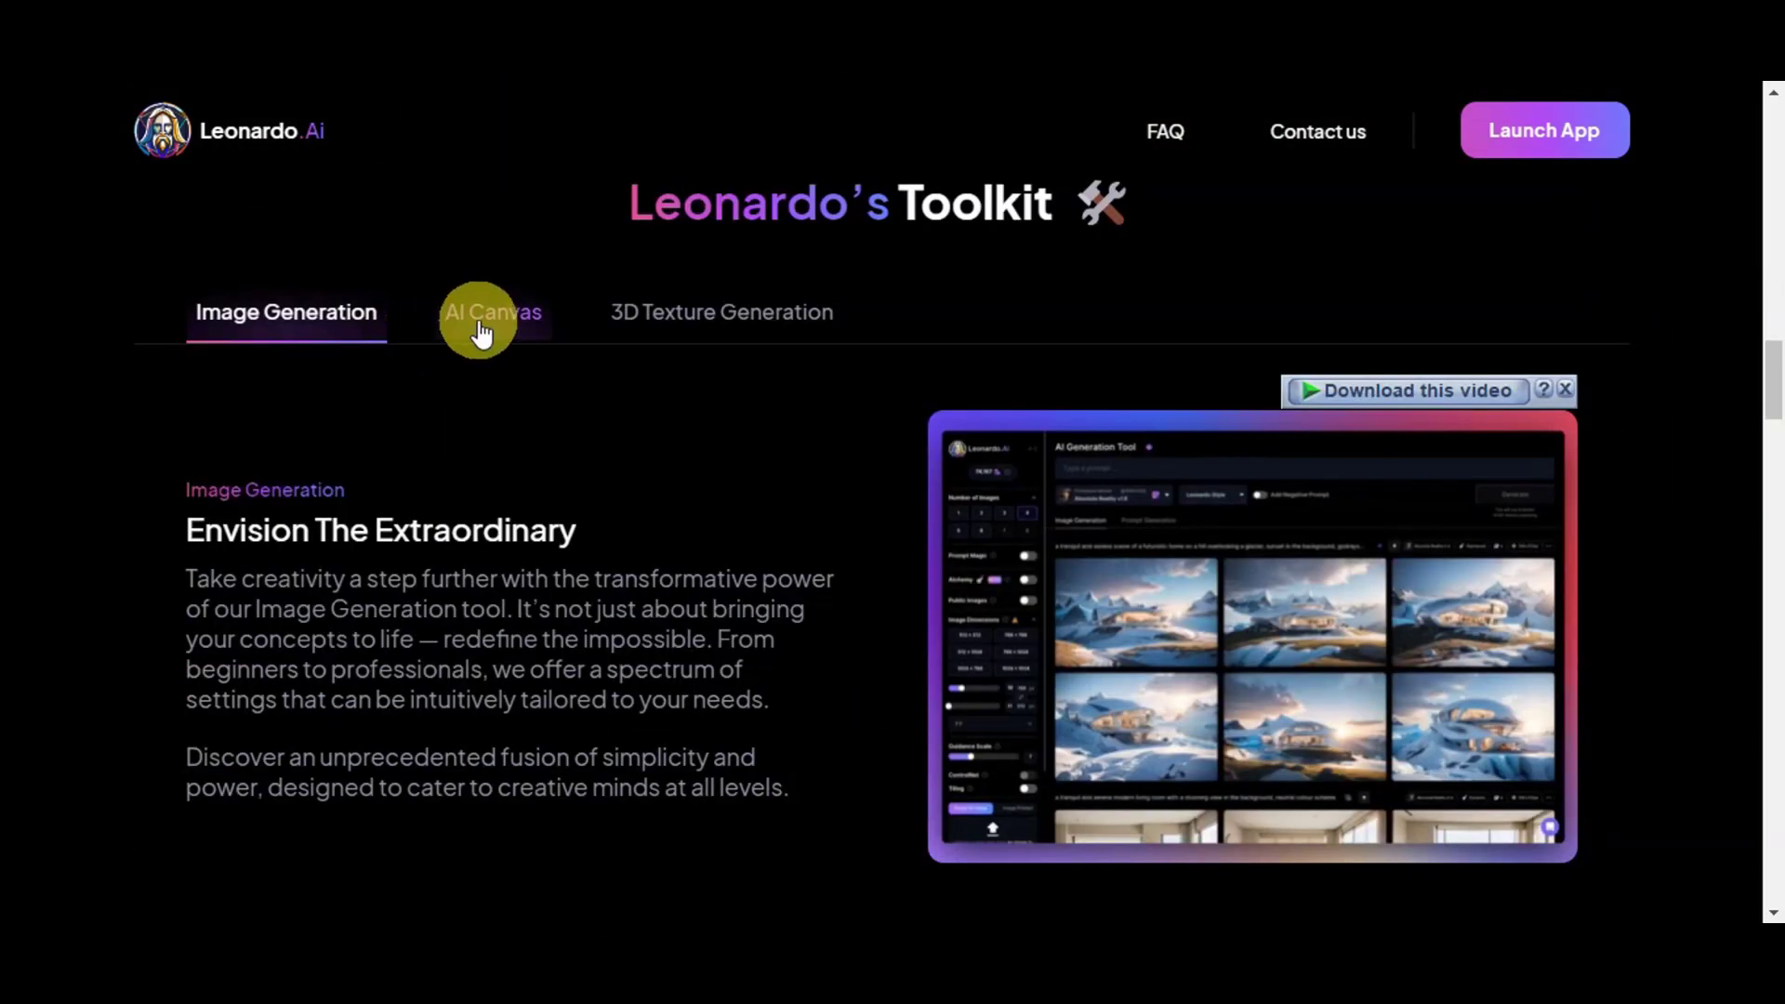
{"action": "left_click", "coordinate": [481, 327]}
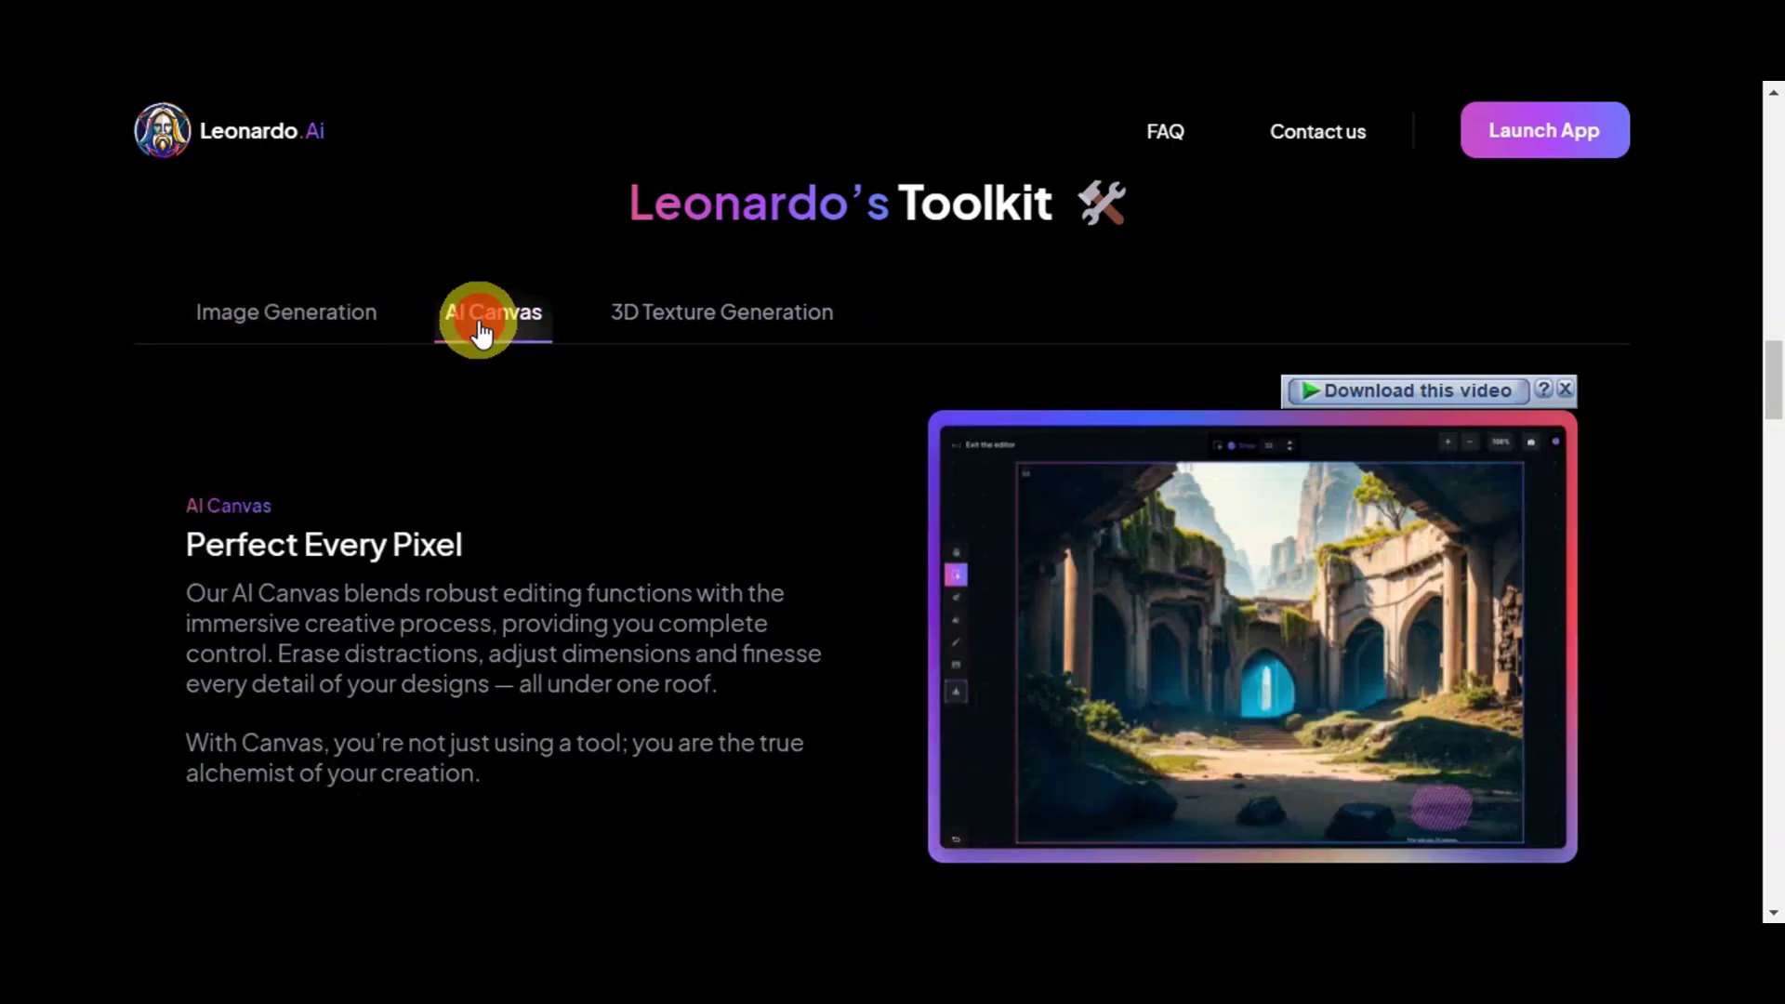
{"action": "left_click", "coordinate": [679, 319]}
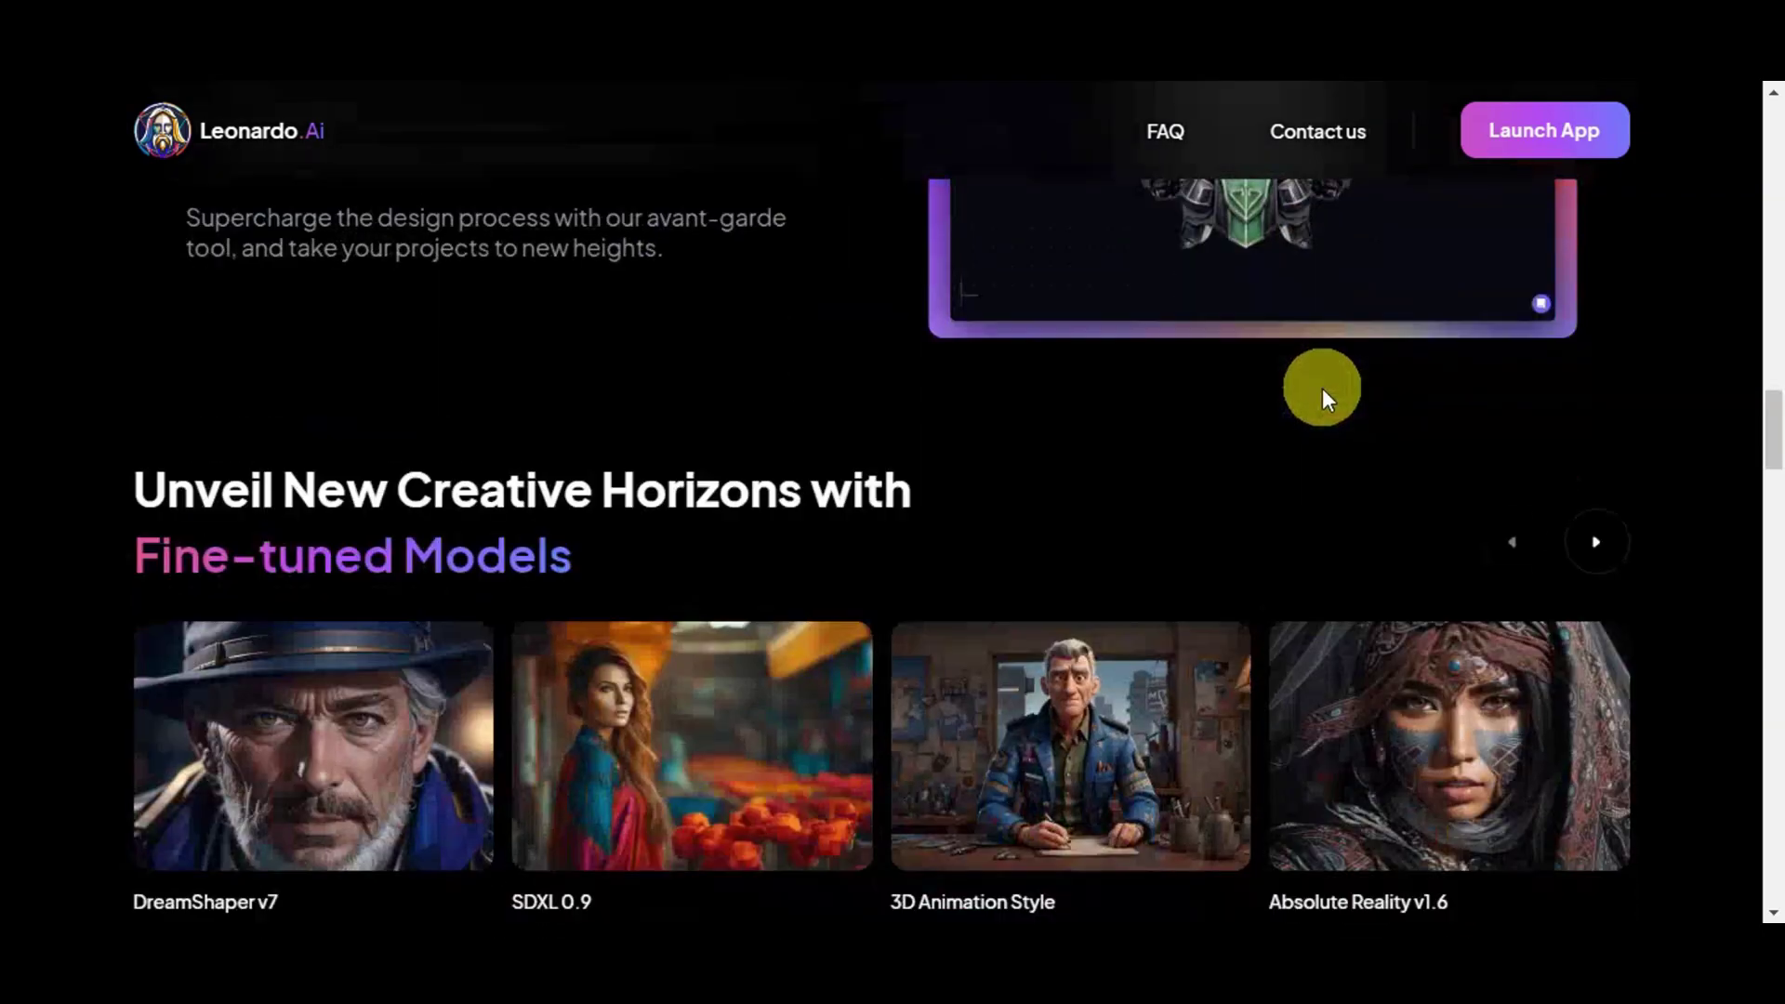
Step: Examine the Fine-tuned Models section and the sample artwork in the Platform Gallery on the landing page
{"action": "scroll", "coordinate": [1320, 391], "scroll_direction": "down", "scroll_amount": 5}
{"action": "scroll", "coordinate": [1330, 392], "scroll_direction": "up", "scroll_amount": 1}
{"action": "scroll", "coordinate": [1344, 446], "scroll_direction": "down", "scroll_amount": 3}
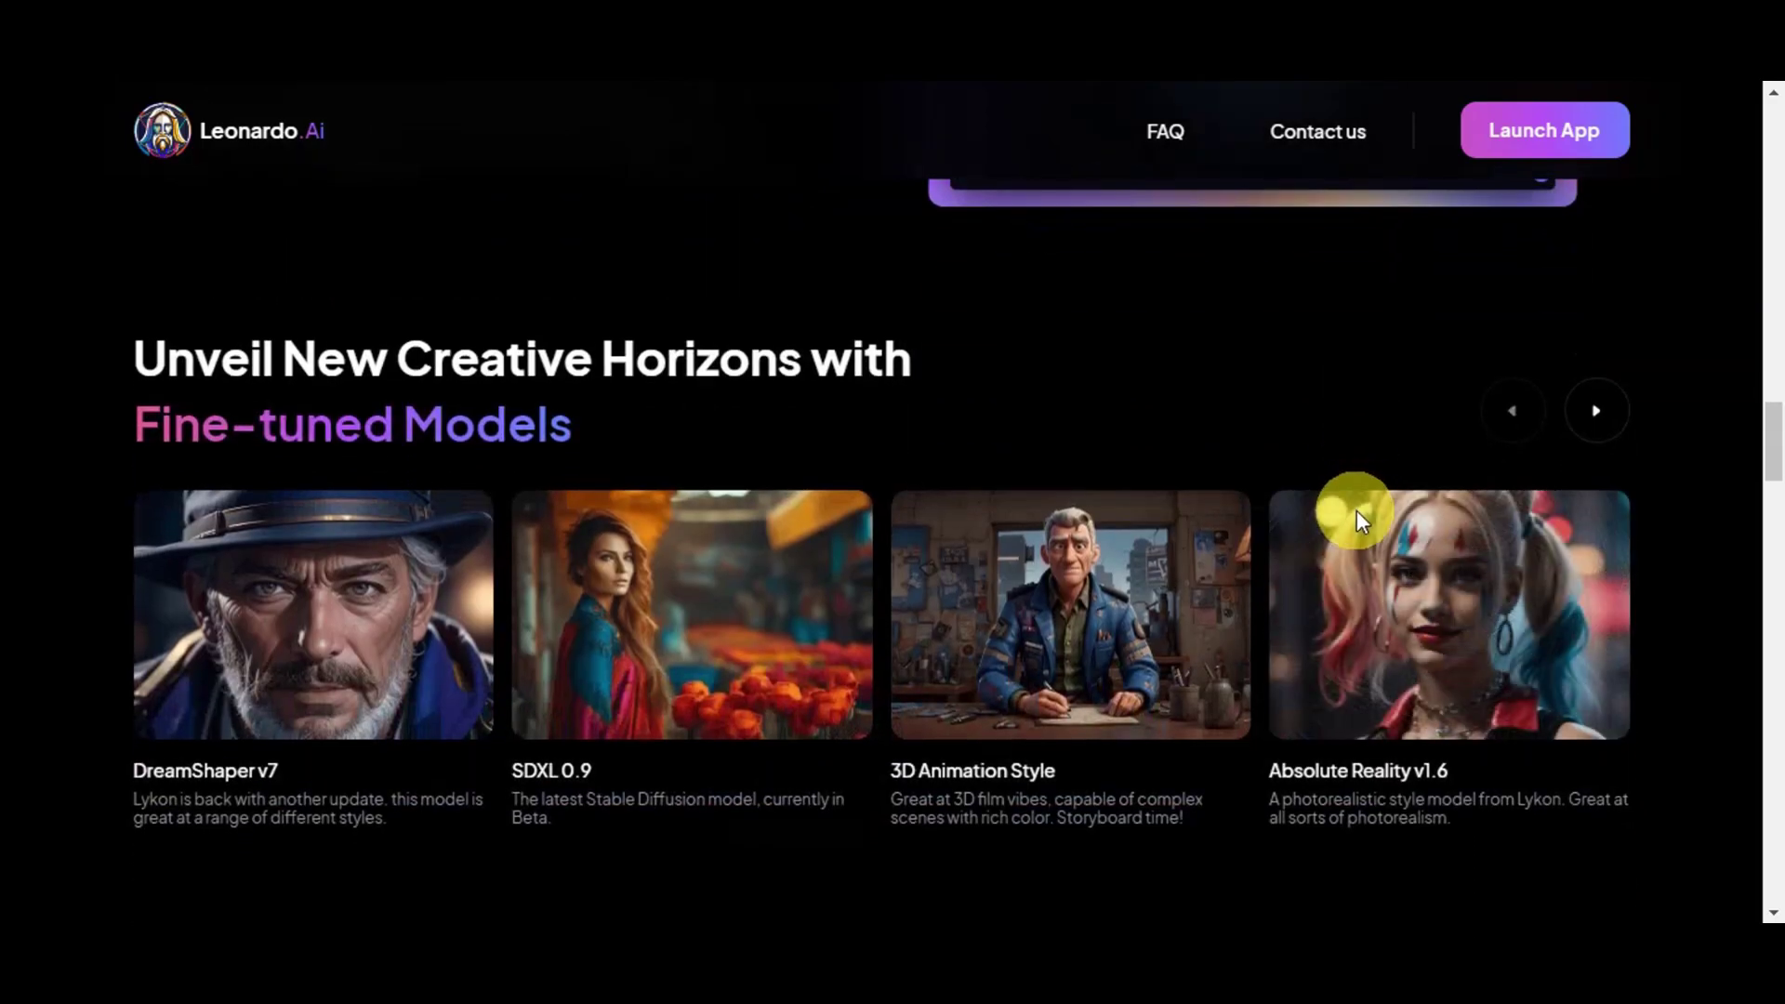
{"action": "scroll", "coordinate": [1355, 514], "scroll_direction": "up", "scroll_amount": 2}
{"action": "scroll", "coordinate": [1359, 515], "scroll_direction": "down", "scroll_amount": 8}
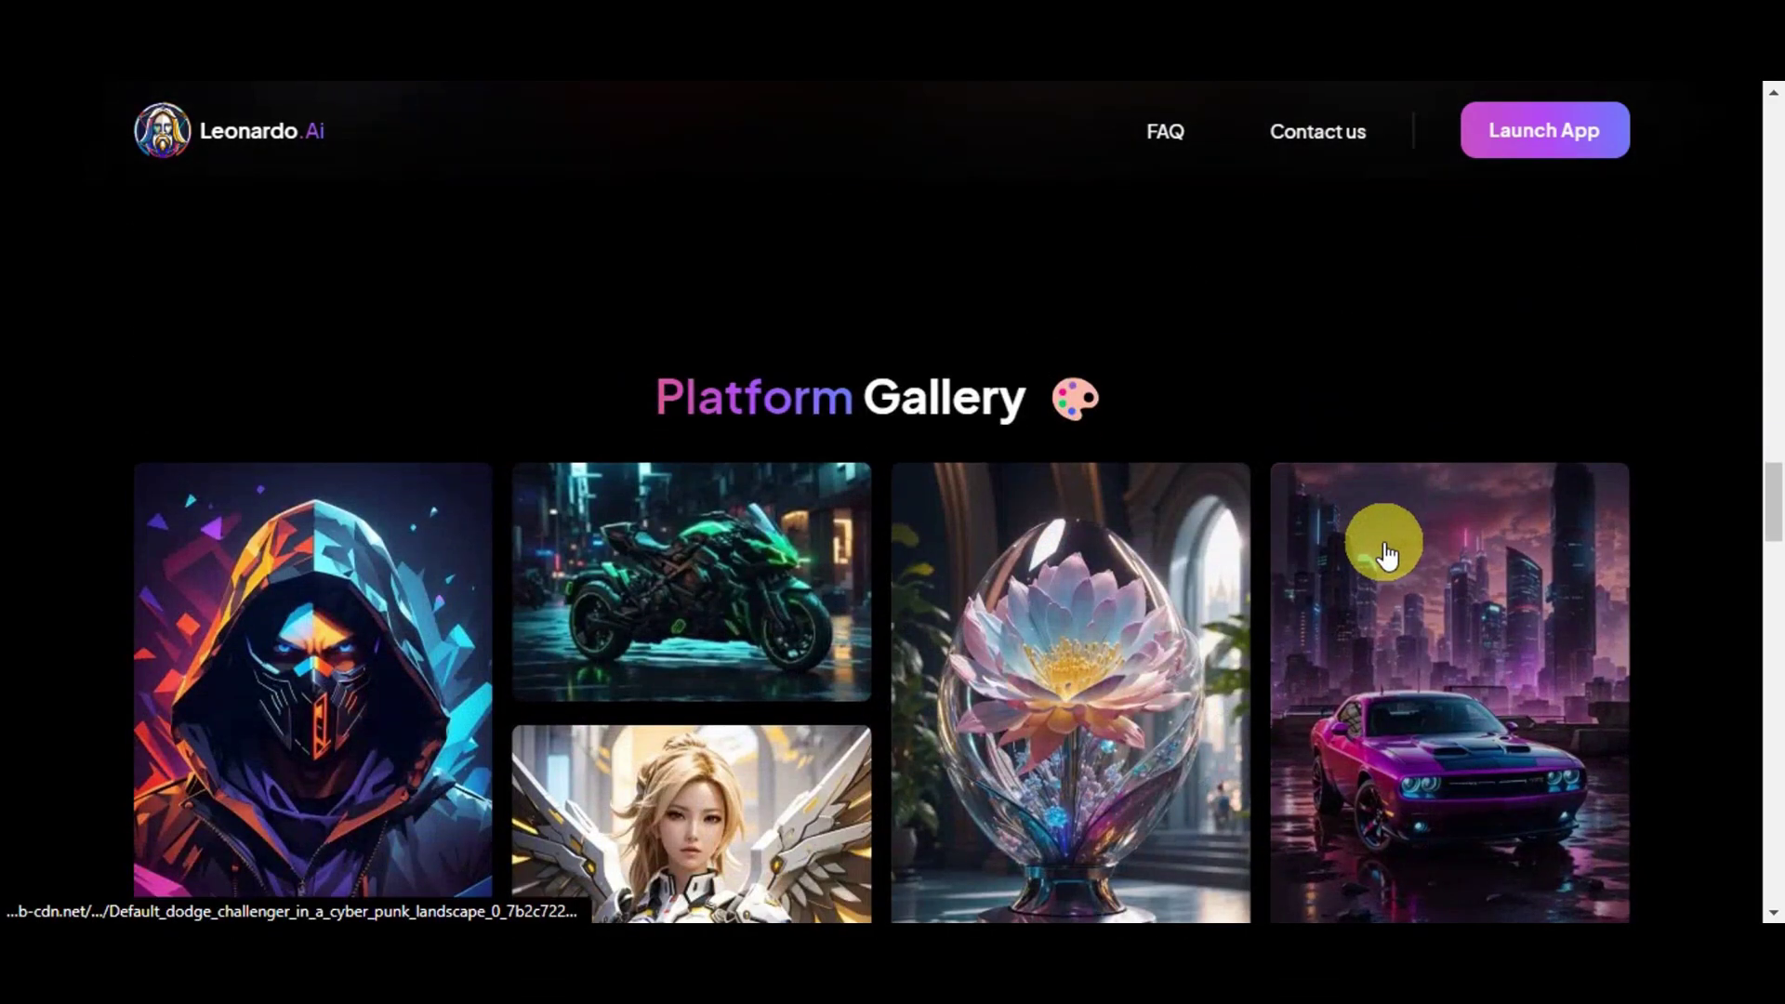
{"action": "scroll", "coordinate": [1423, 548], "scroll_direction": "down", "scroll_amount": 5}
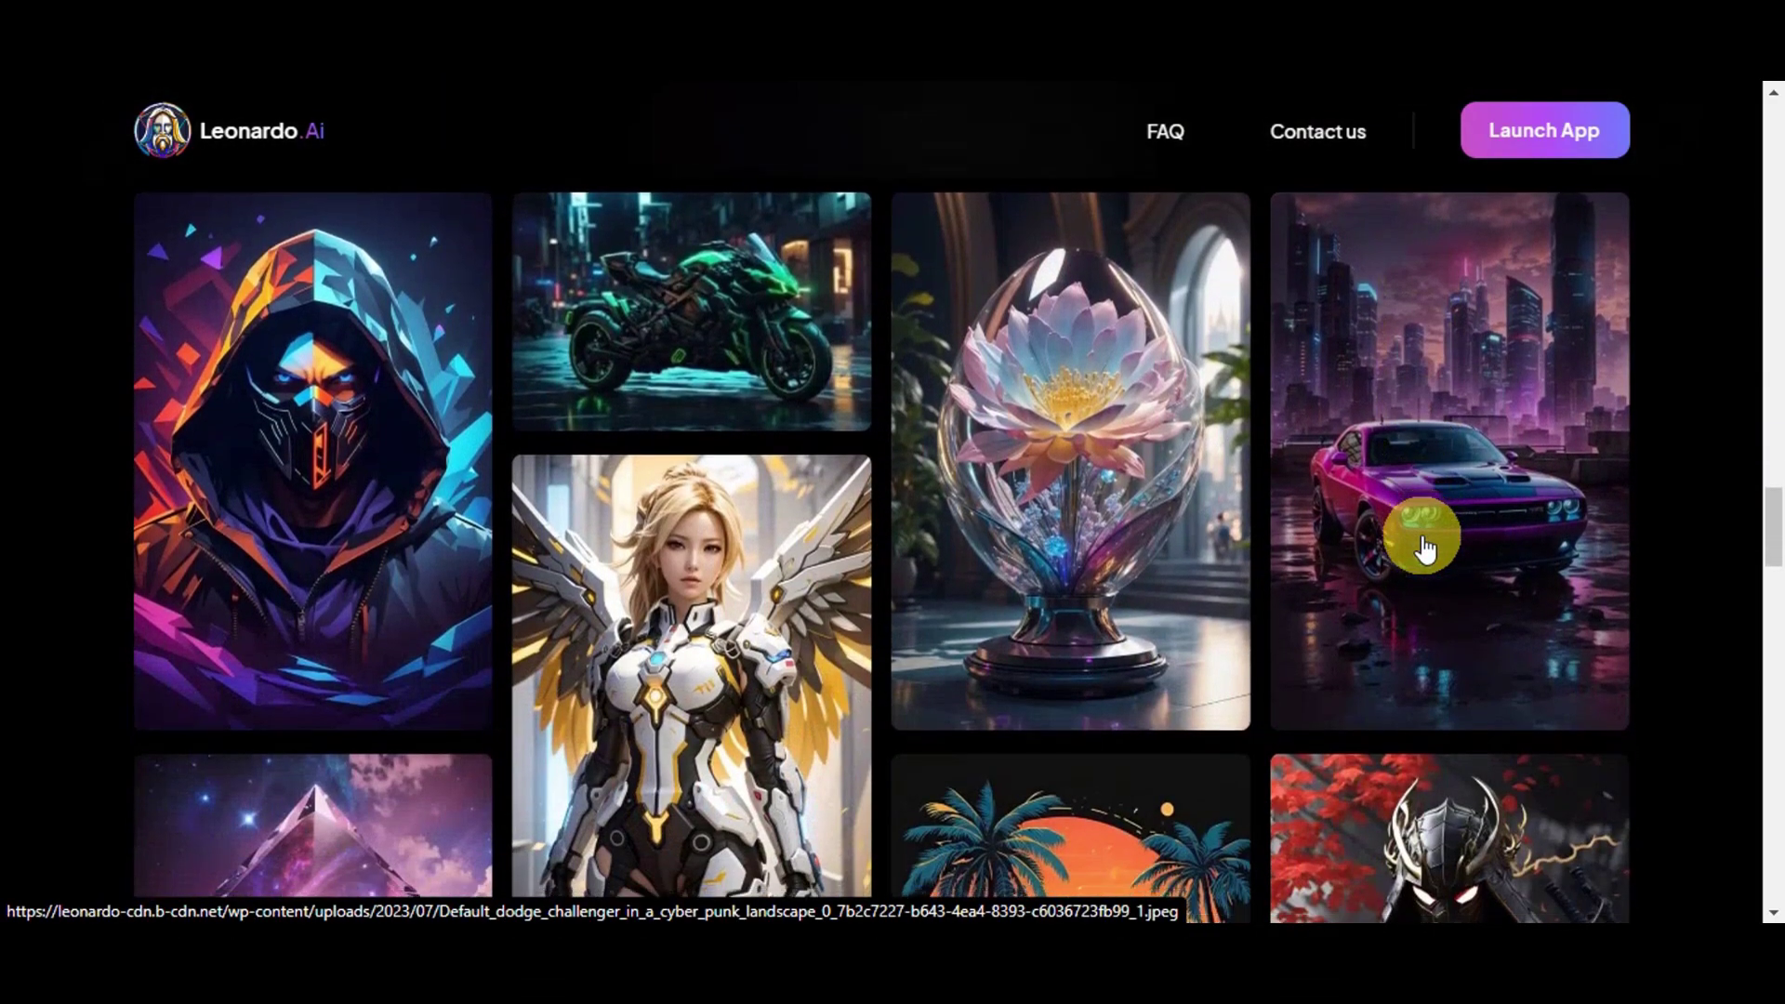
{"action": "scroll", "coordinate": [1423, 548], "scroll_direction": "down", "scroll_amount": 4}
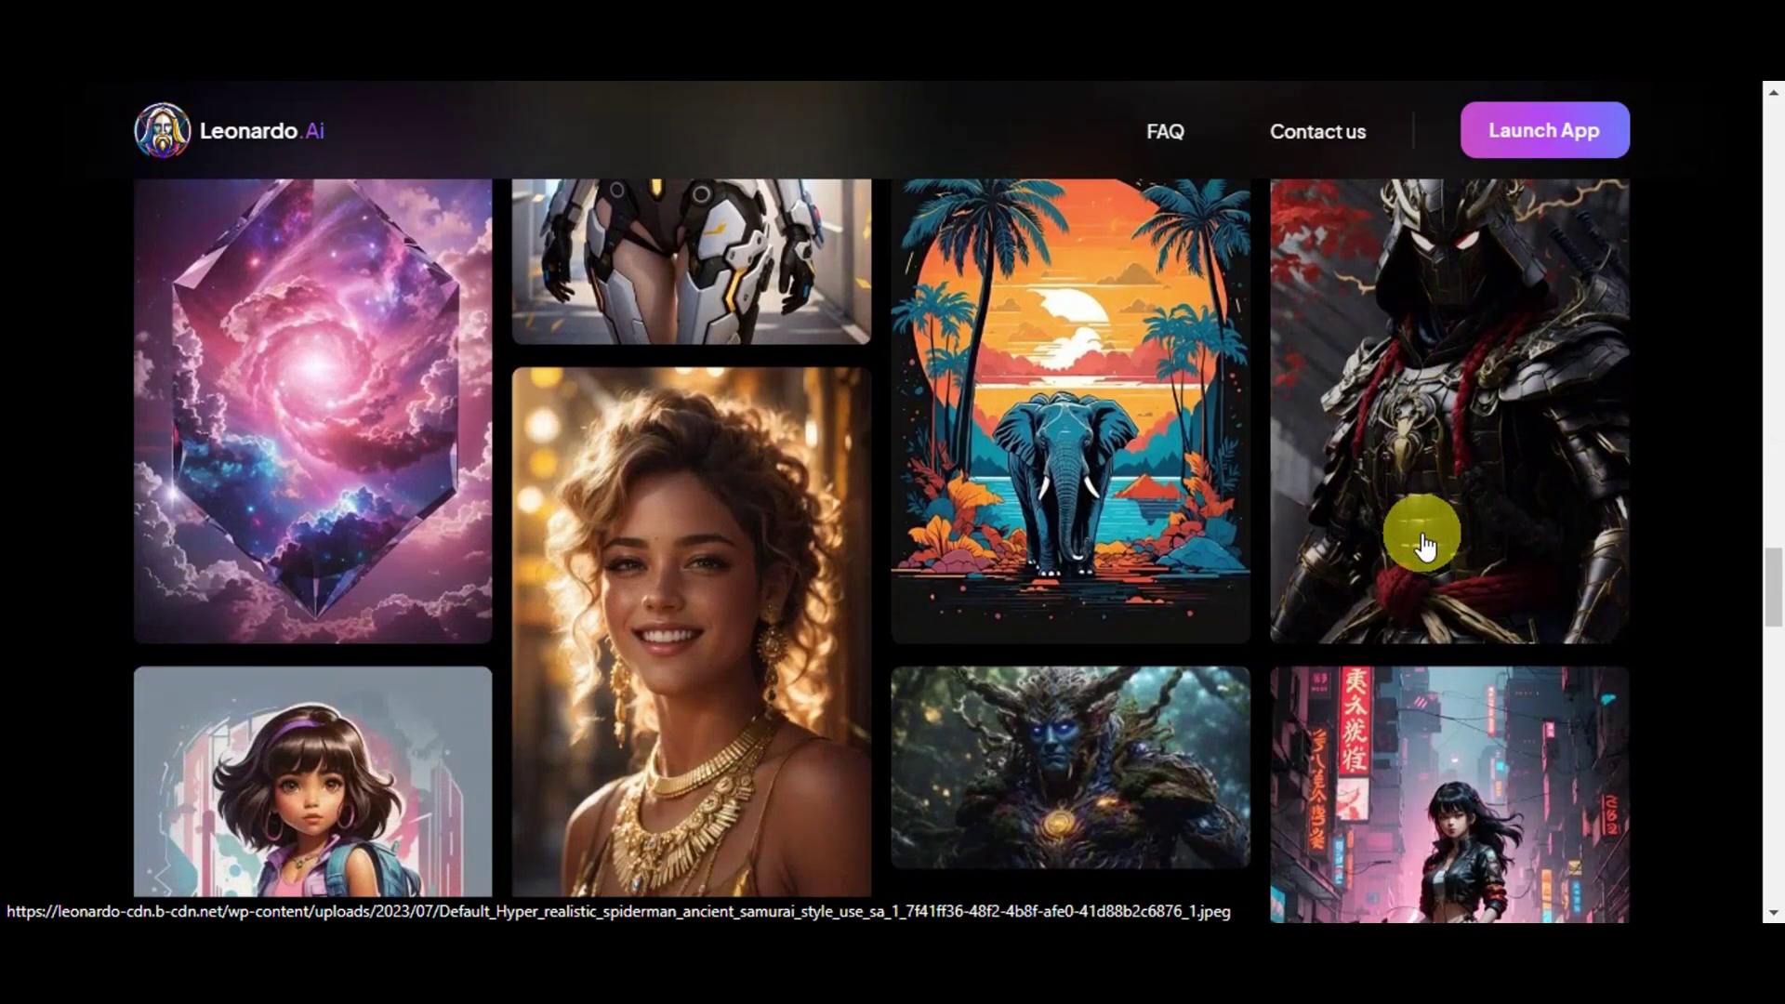
{"action": "scroll", "coordinate": [1426, 549], "scroll_direction": "down", "scroll_amount": 3}
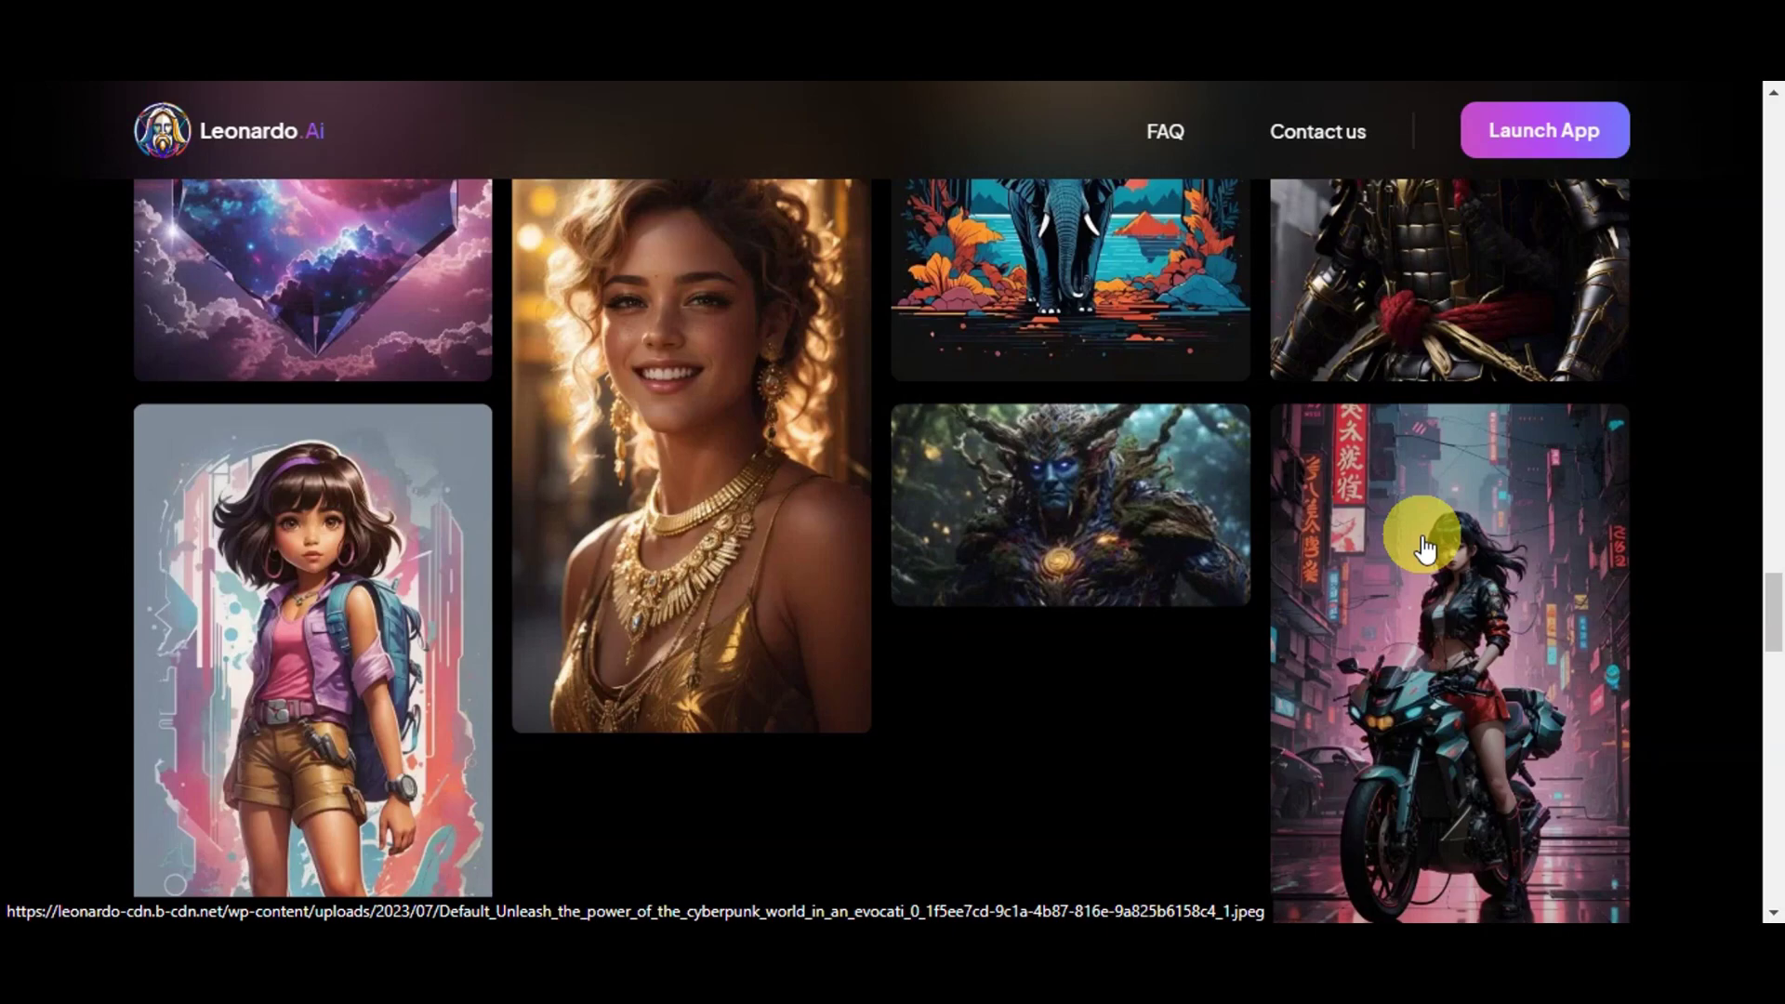
{"action": "scroll", "coordinate": [1426, 548], "scroll_direction": "down", "scroll_amount": 5}
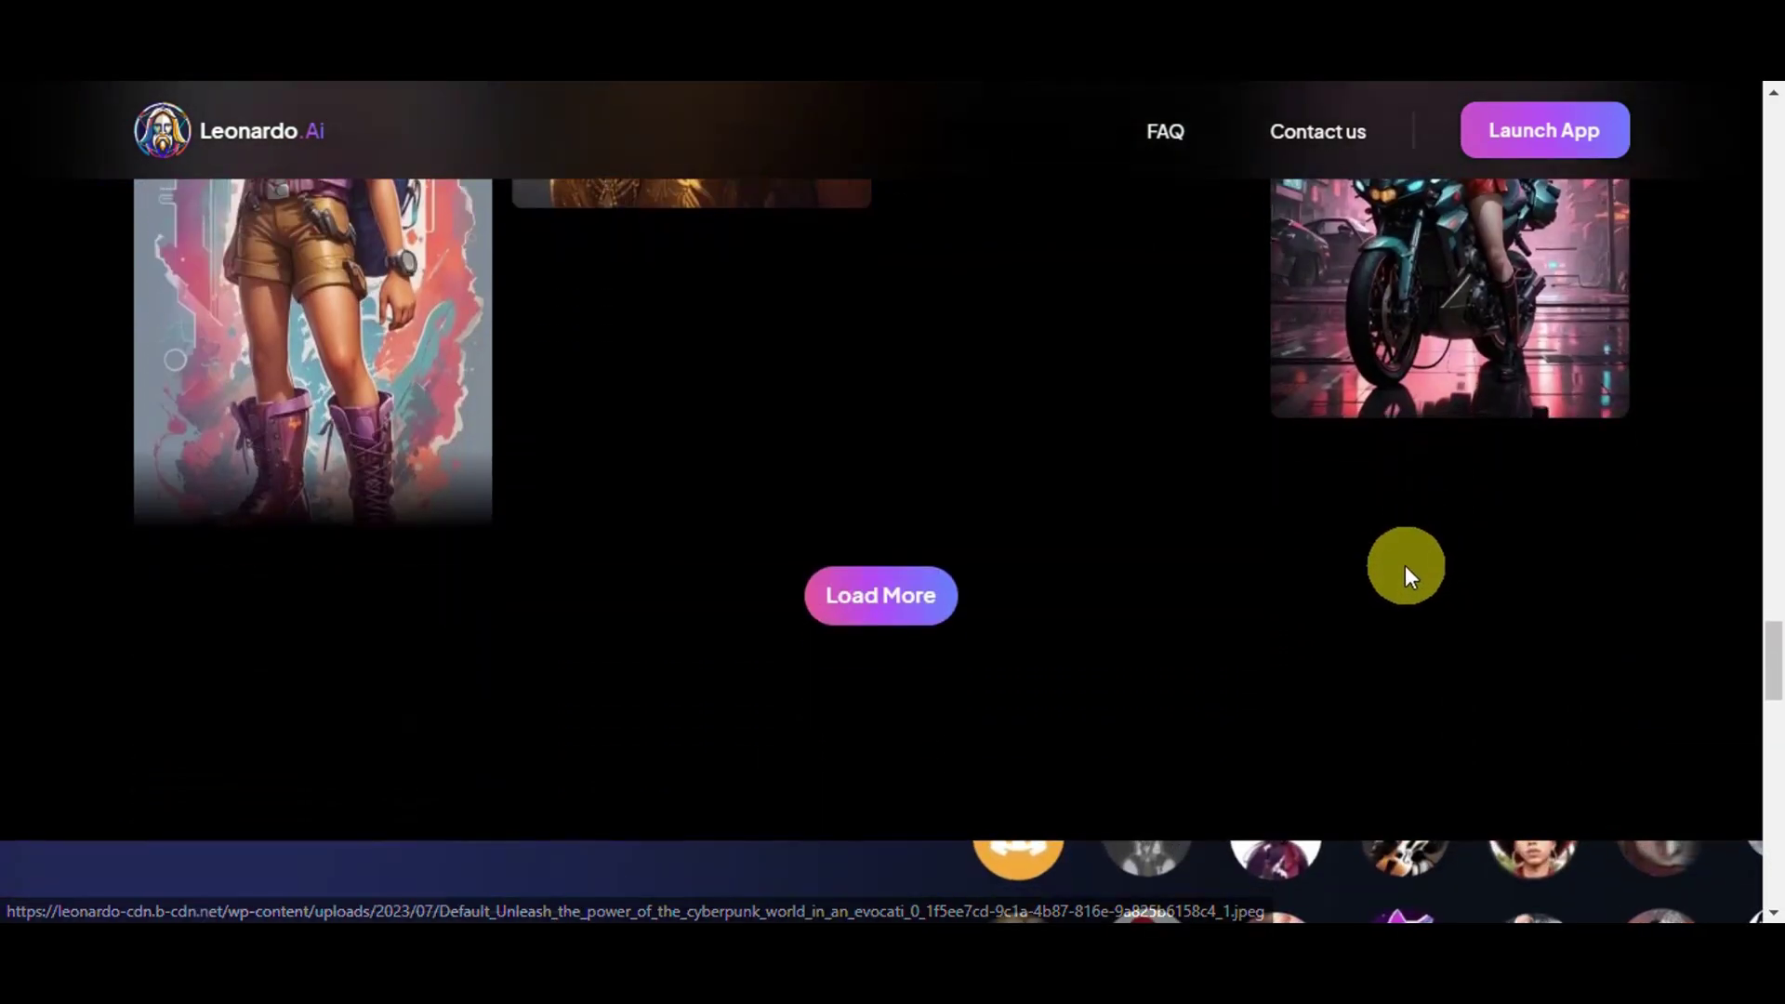
{"action": "scroll", "coordinate": [1366, 588], "scroll_direction": "up", "scroll_amount": 8}
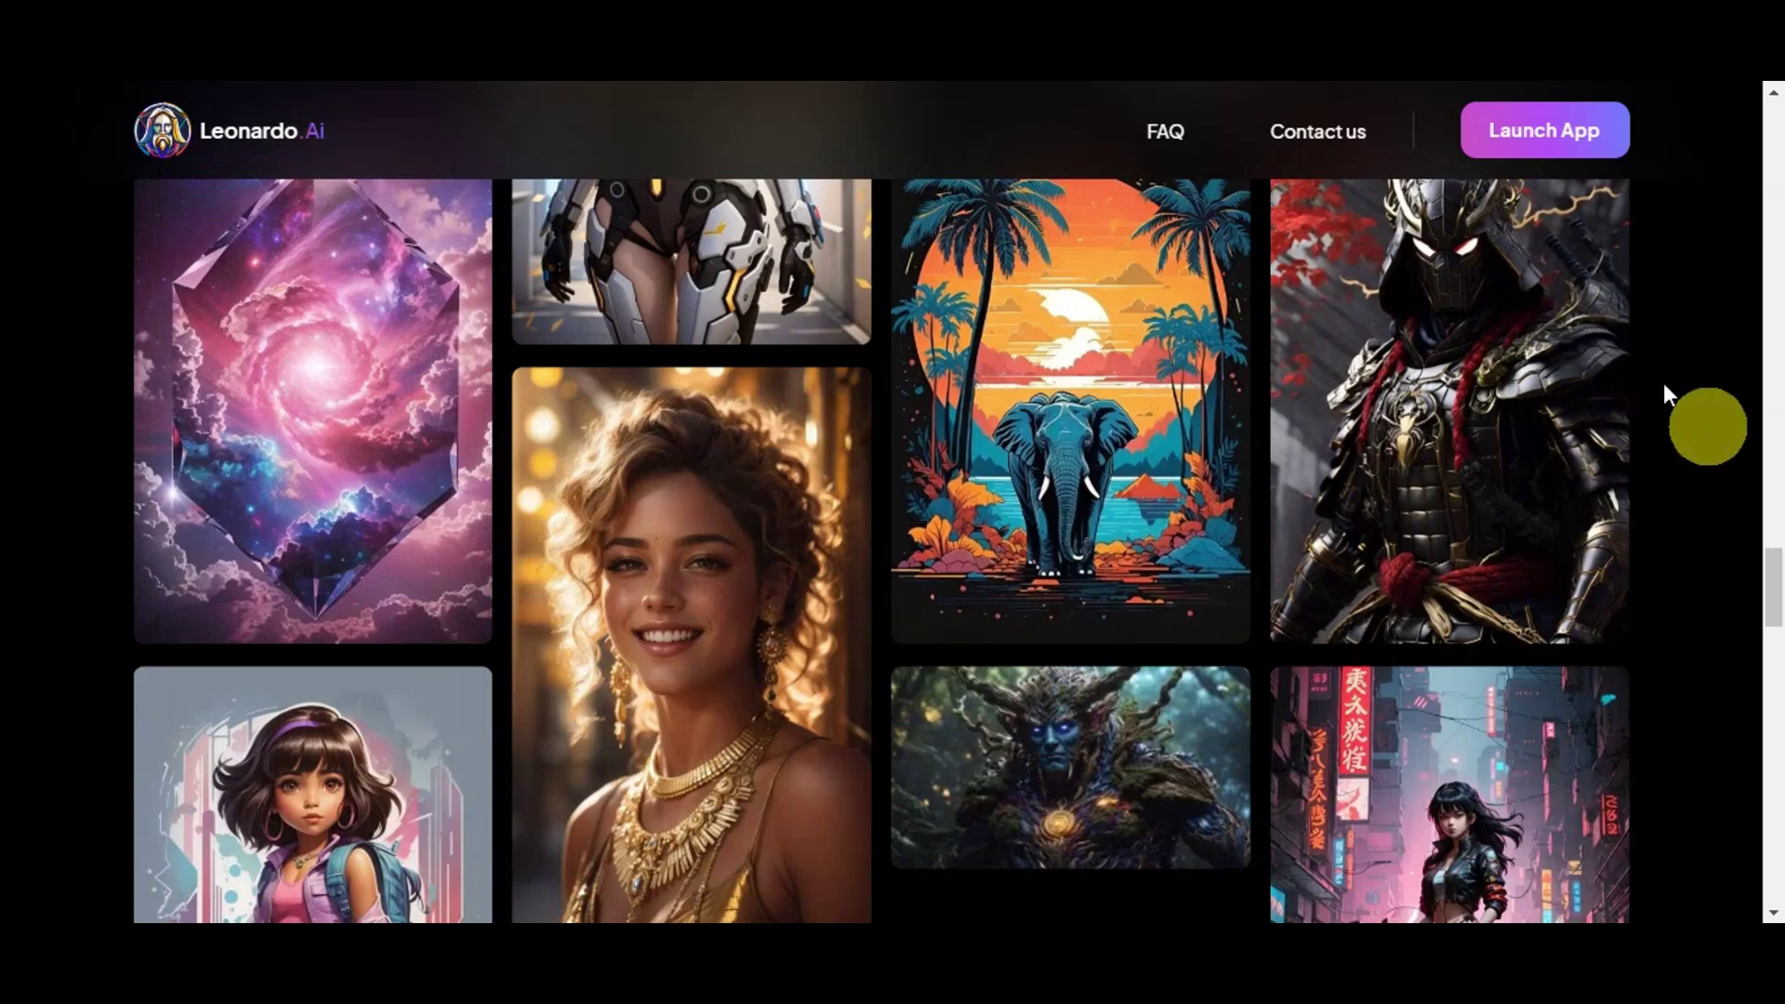
Step: Open the account creation page from the landing page and log in with the Google option
{"action": "left_click_drag", "start_coordinate": [1777, 558], "coordinate": [1764, 116]}
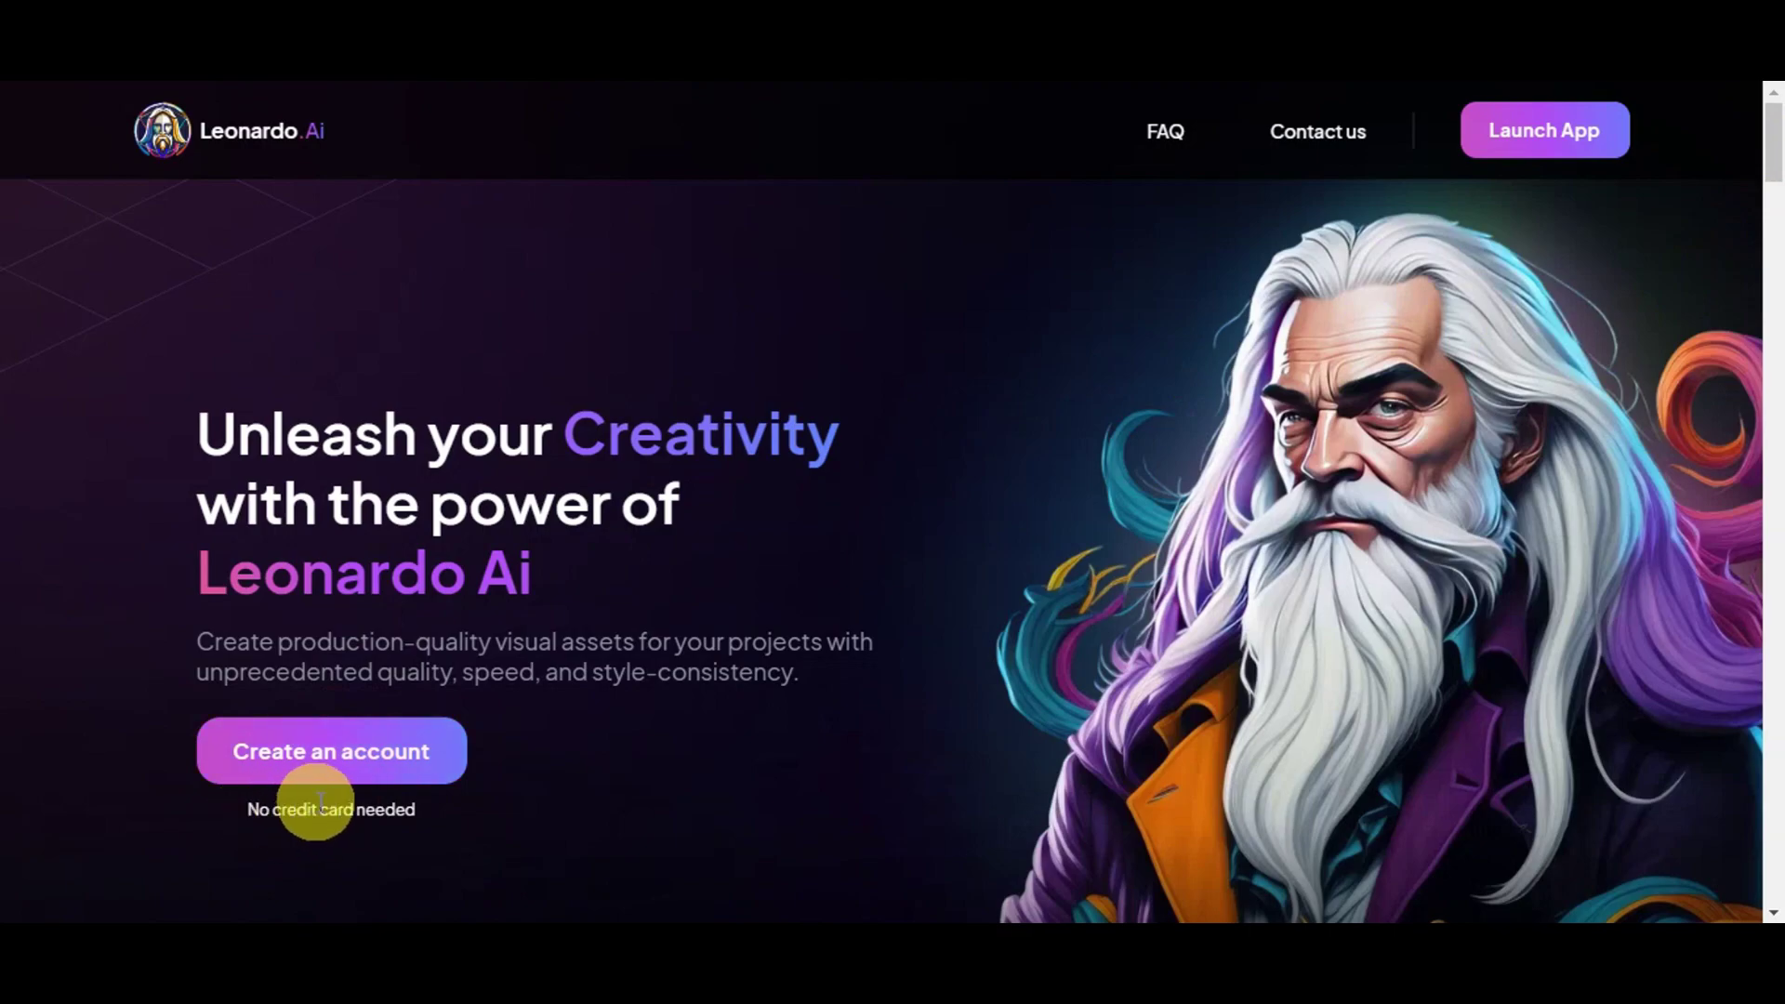
{"action": "left_click", "coordinate": [418, 753]}
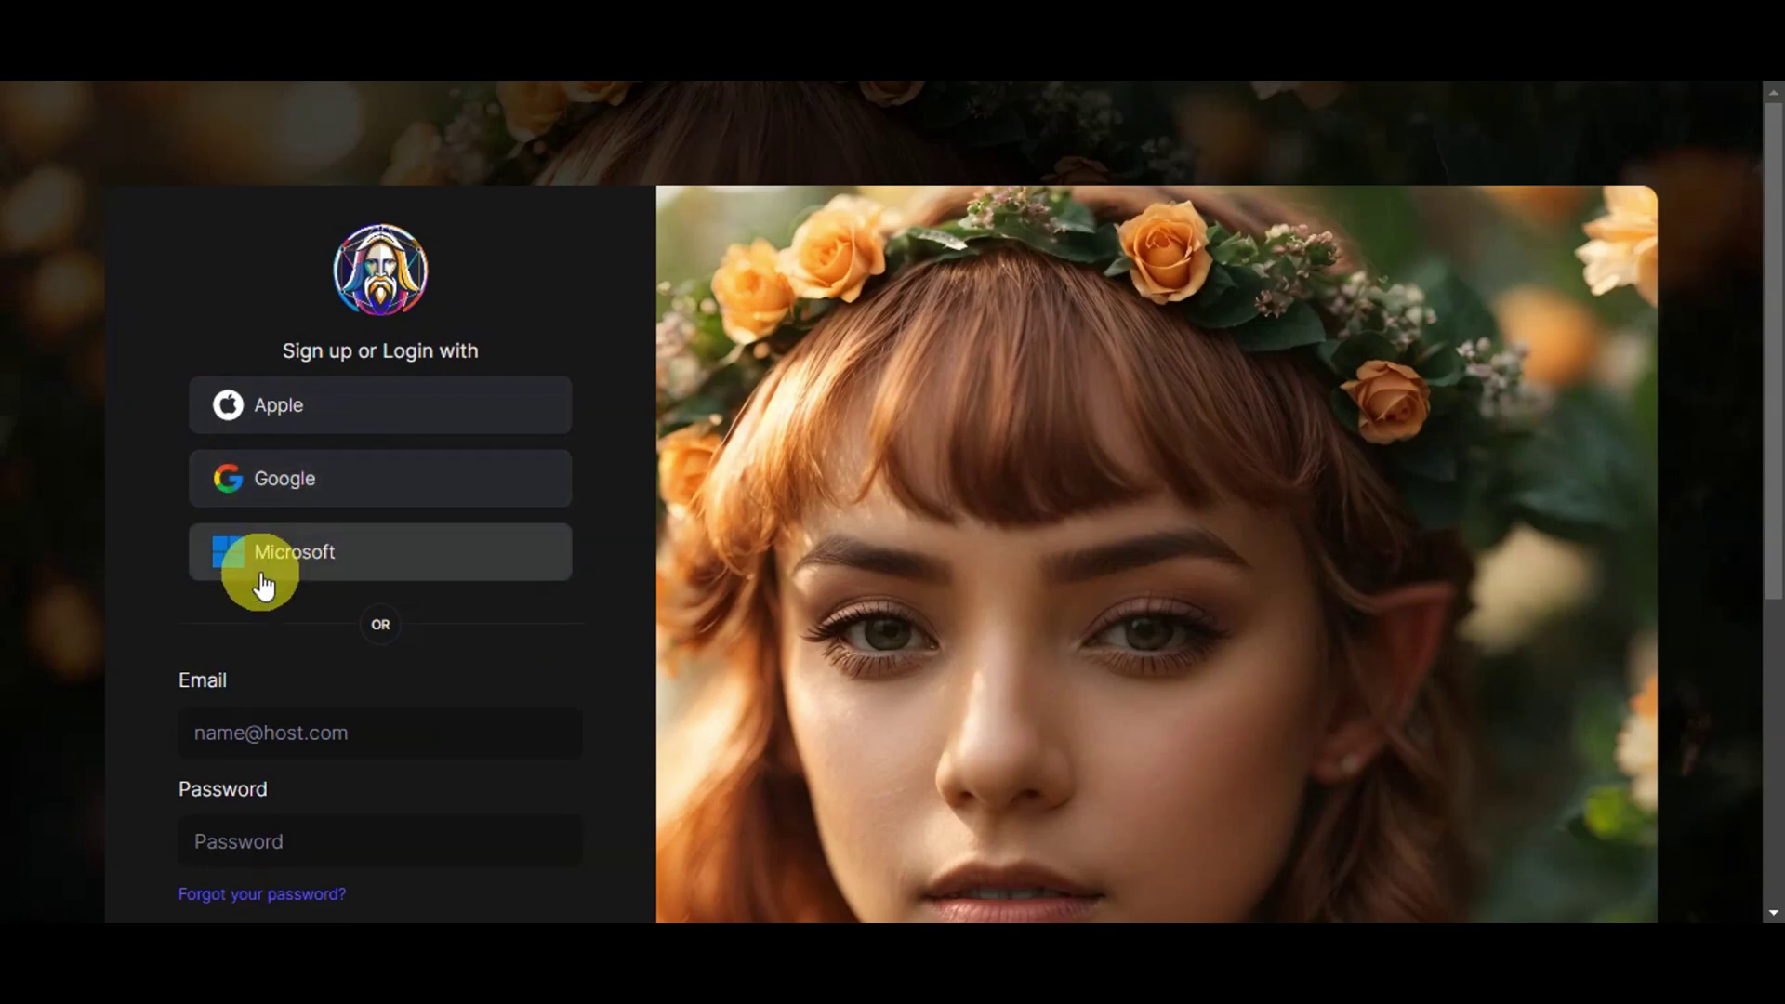
{"action": "scroll", "coordinate": [645, 506], "scroll_direction": "down", "scroll_amount": 5}
{"action": "scroll", "coordinate": [665, 465], "scroll_direction": "up", "scroll_amount": 1}
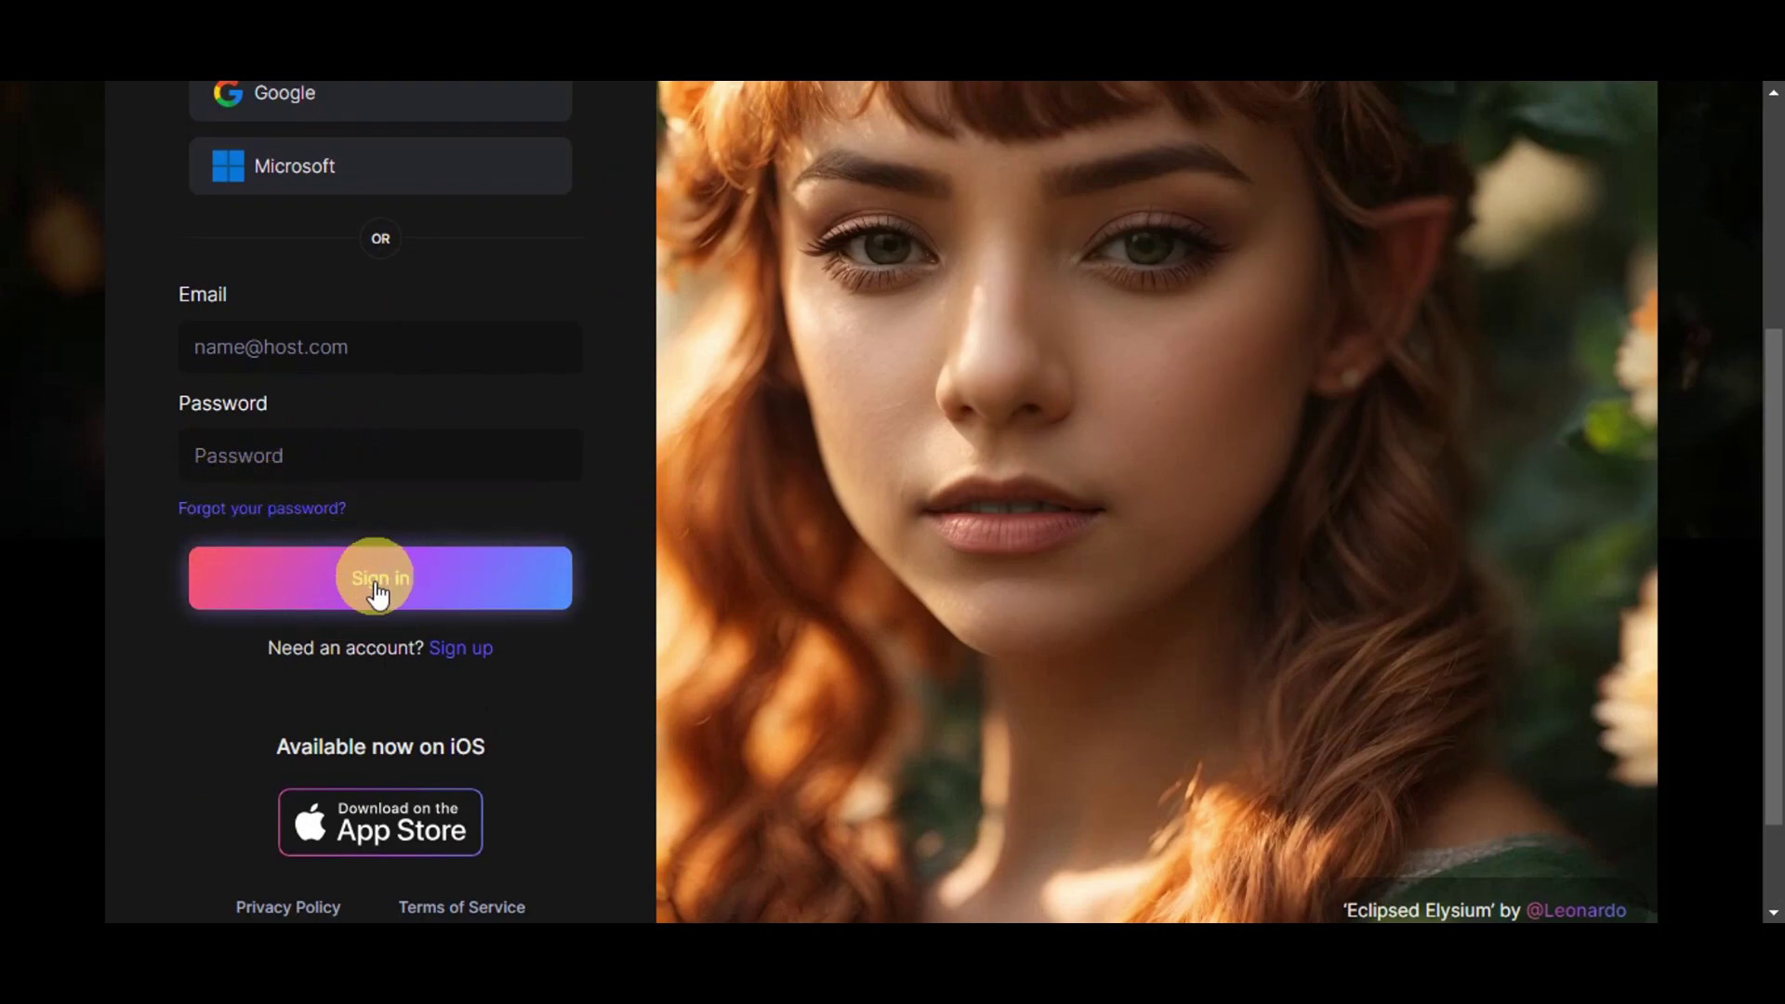
{"action": "scroll", "coordinate": [685, 527], "scroll_direction": "down", "scroll_amount": 2}
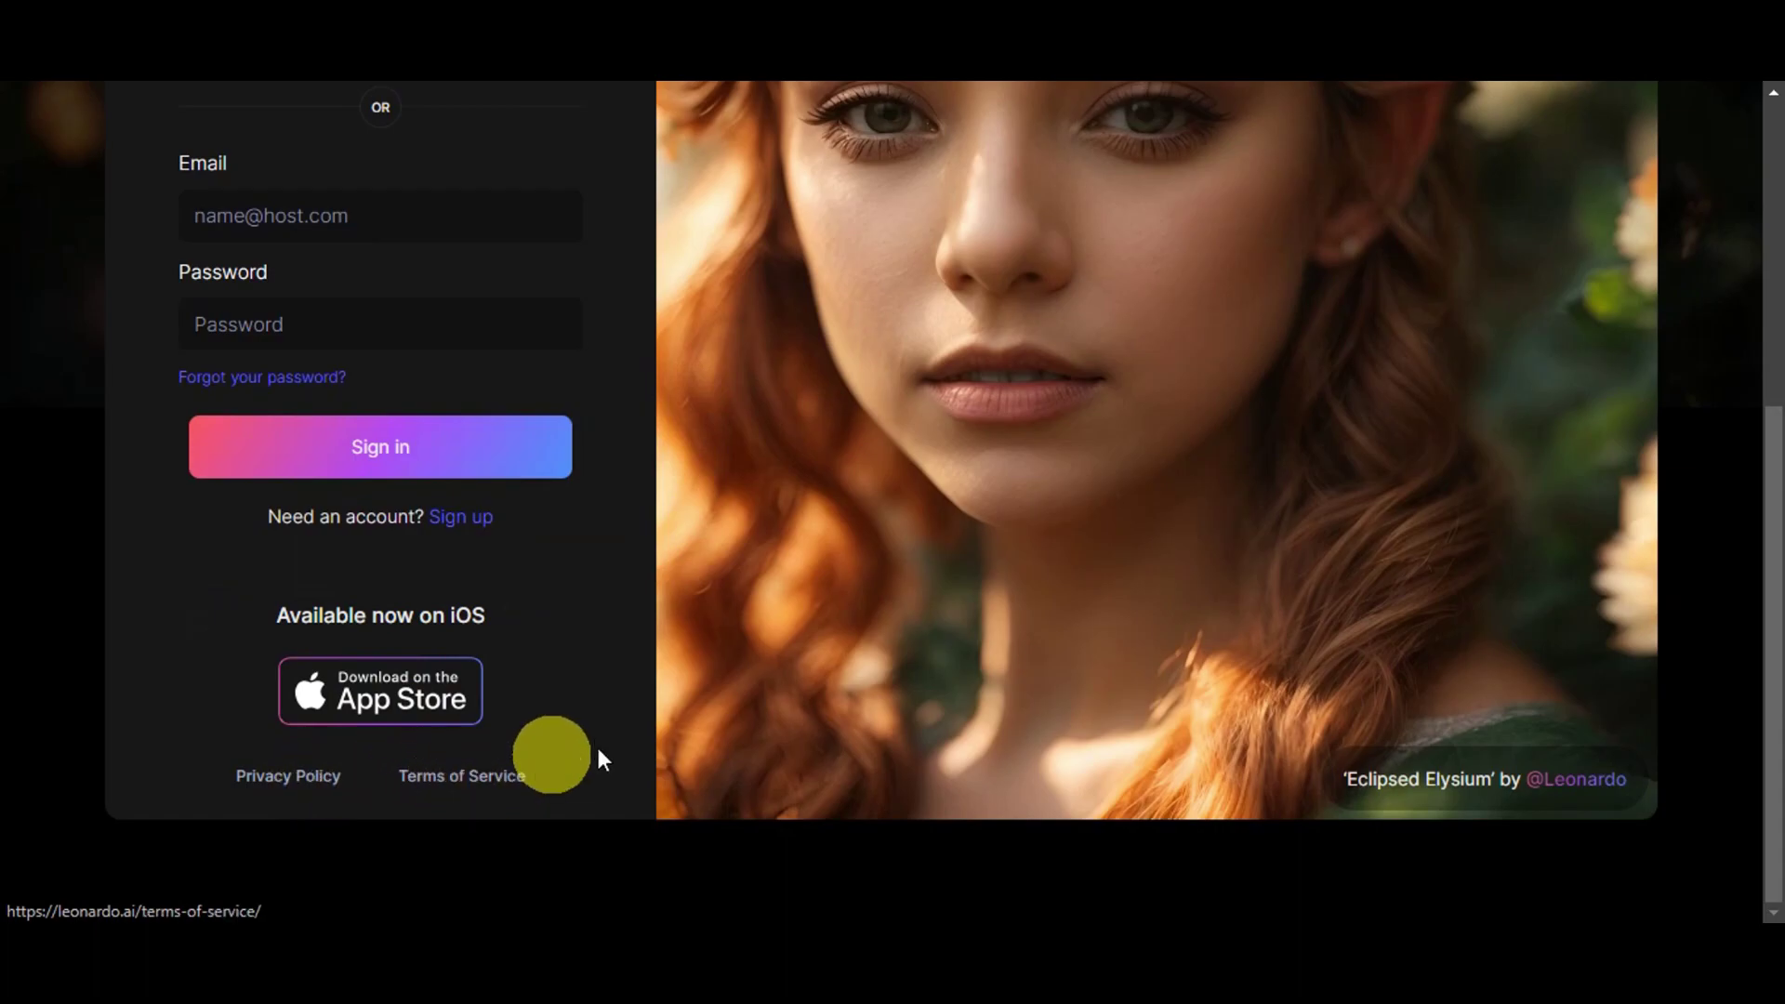
{"action": "scroll", "coordinate": [729, 713], "scroll_direction": "up", "scroll_amount": 5}
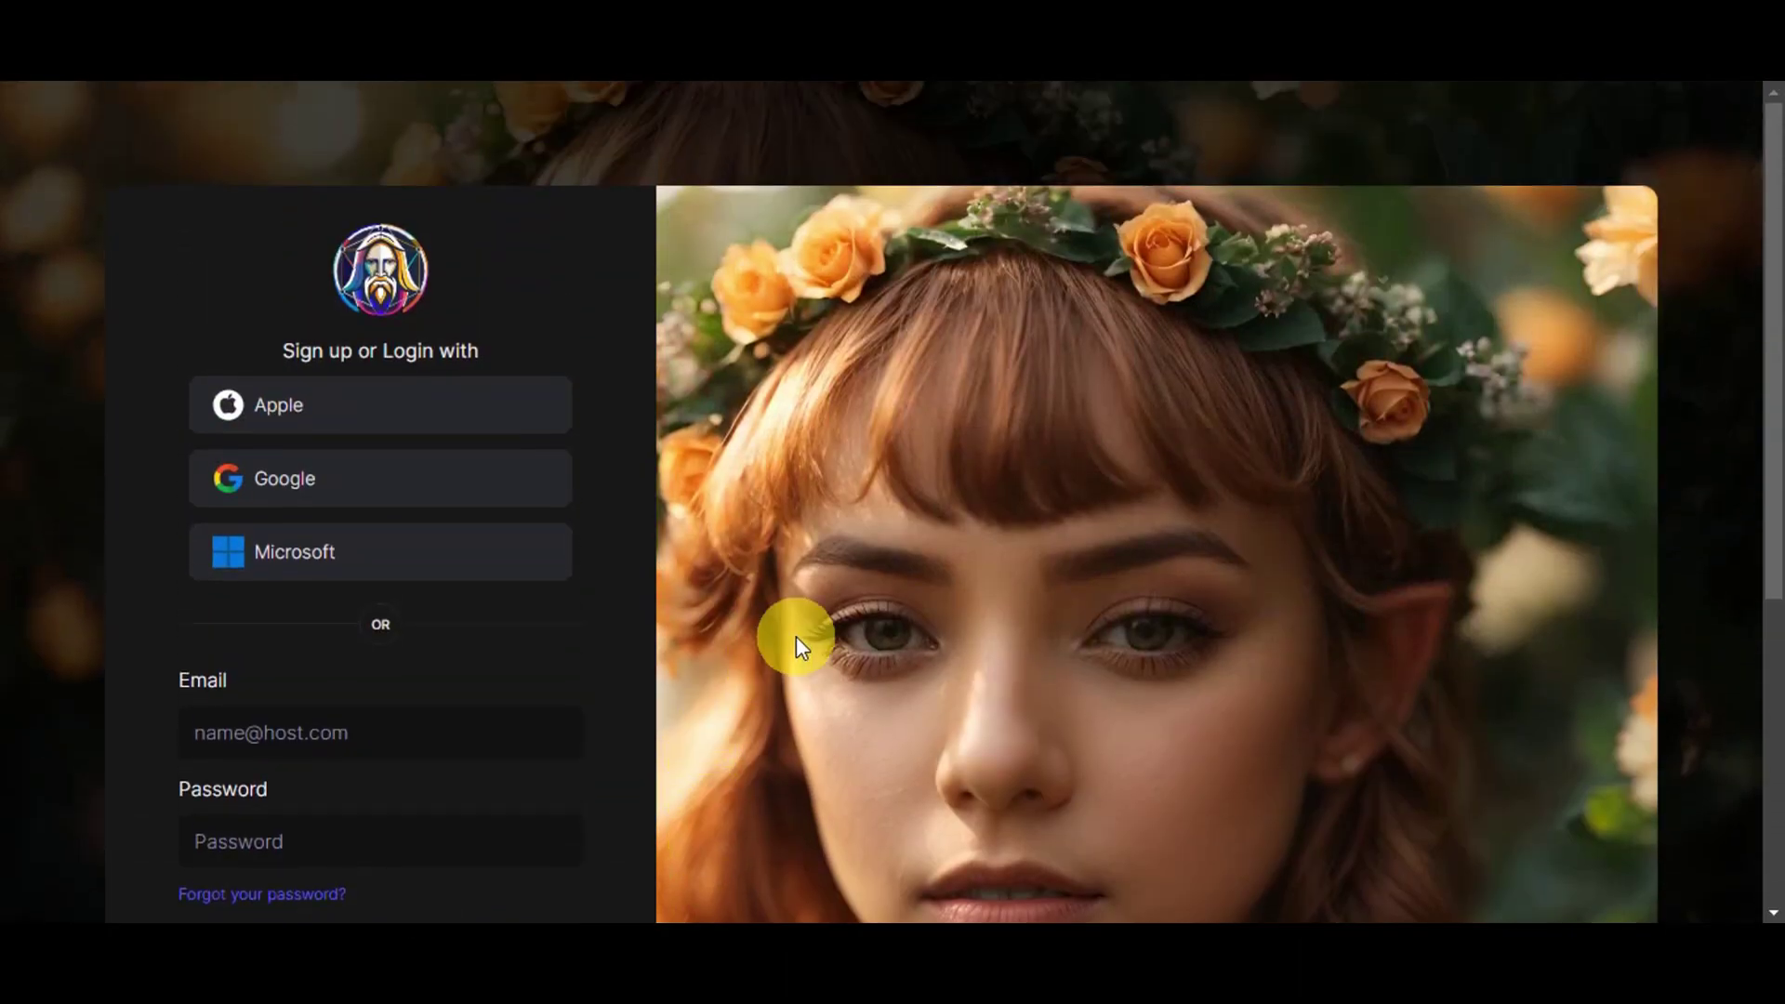
{"action": "scroll", "coordinate": [796, 636], "scroll_direction": "down", "scroll_amount": 3}
{"action": "scroll", "coordinate": [796, 633], "scroll_direction": "up", "scroll_amount": 1}
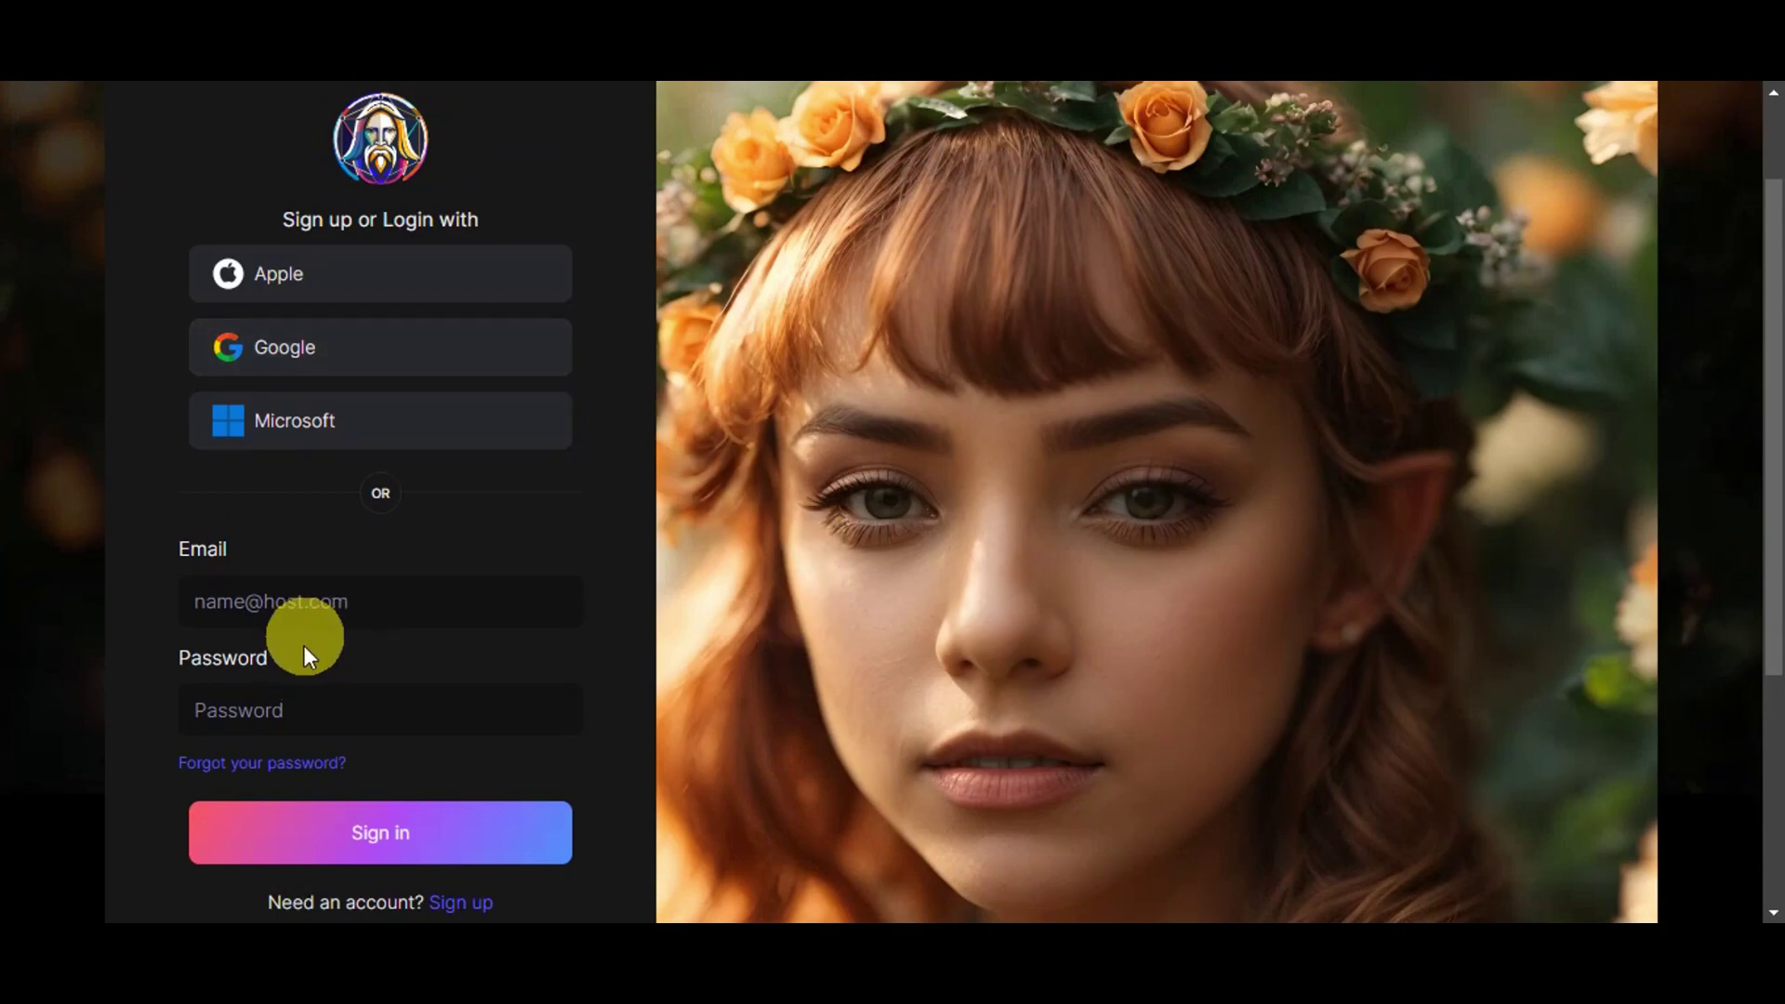
{"action": "left_click", "coordinate": [495, 377]}
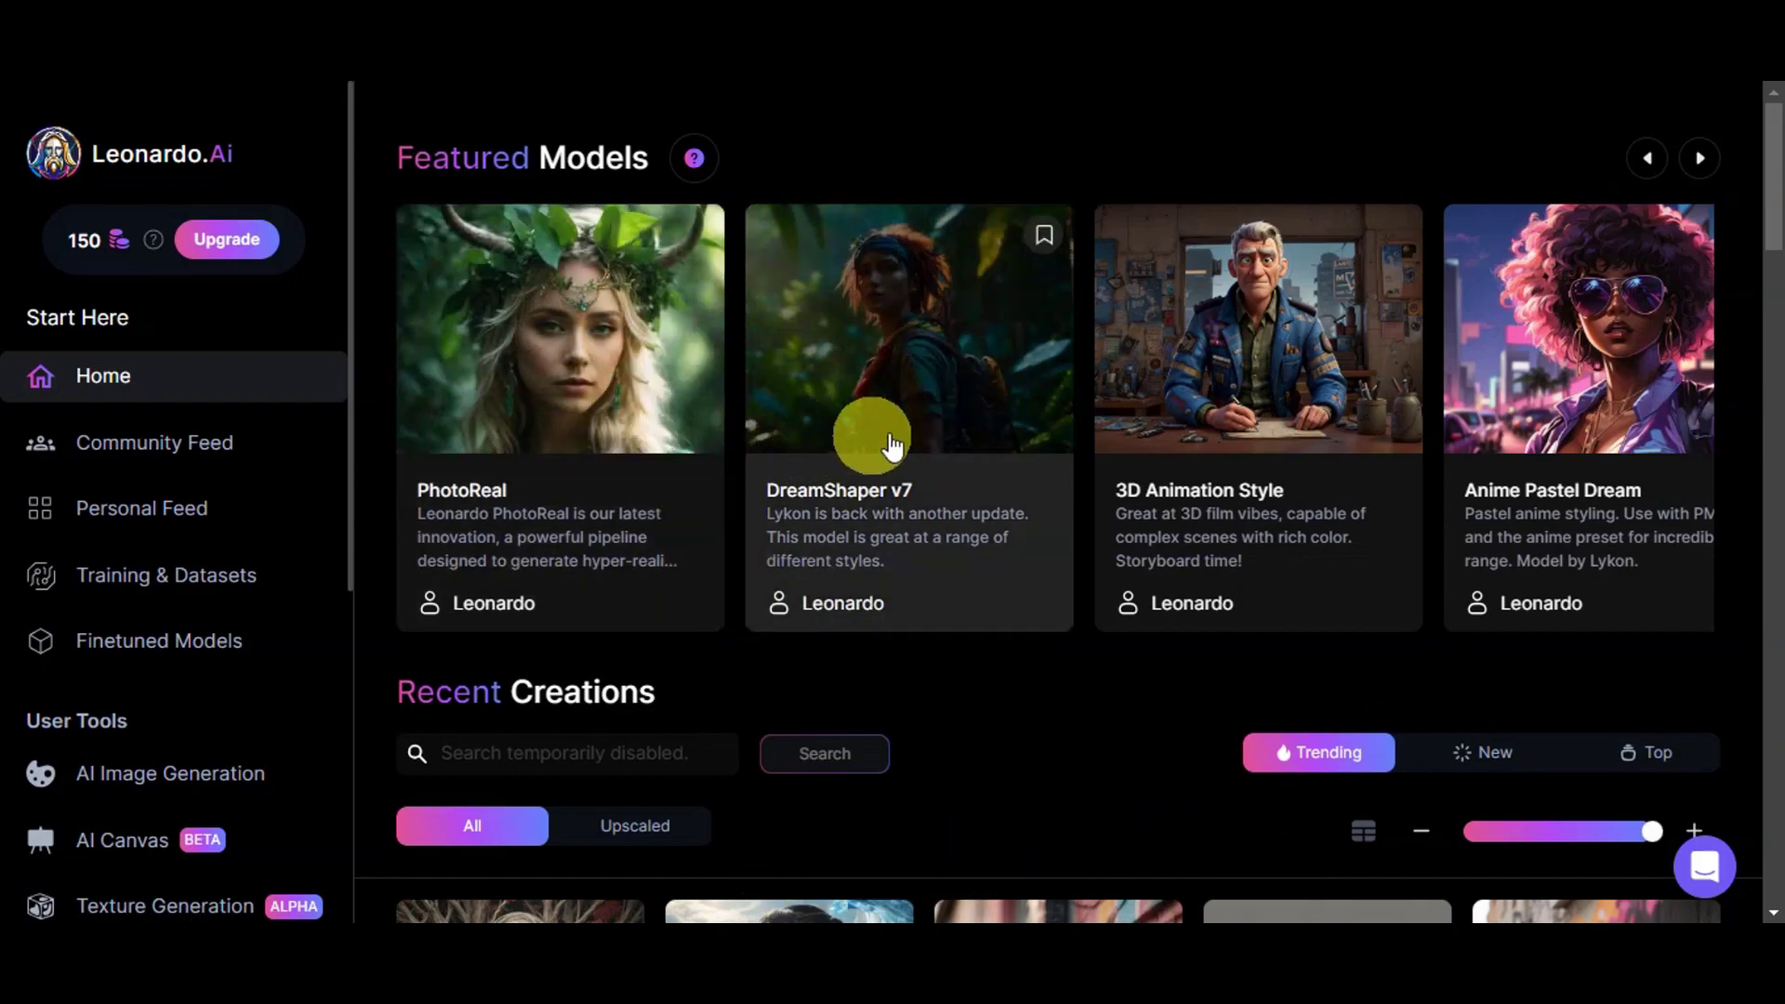
Step: Browse the Featured Models carousel on the home page from PhotoReal through to Magic Items
{"action": "left_click", "coordinate": [1700, 160]}
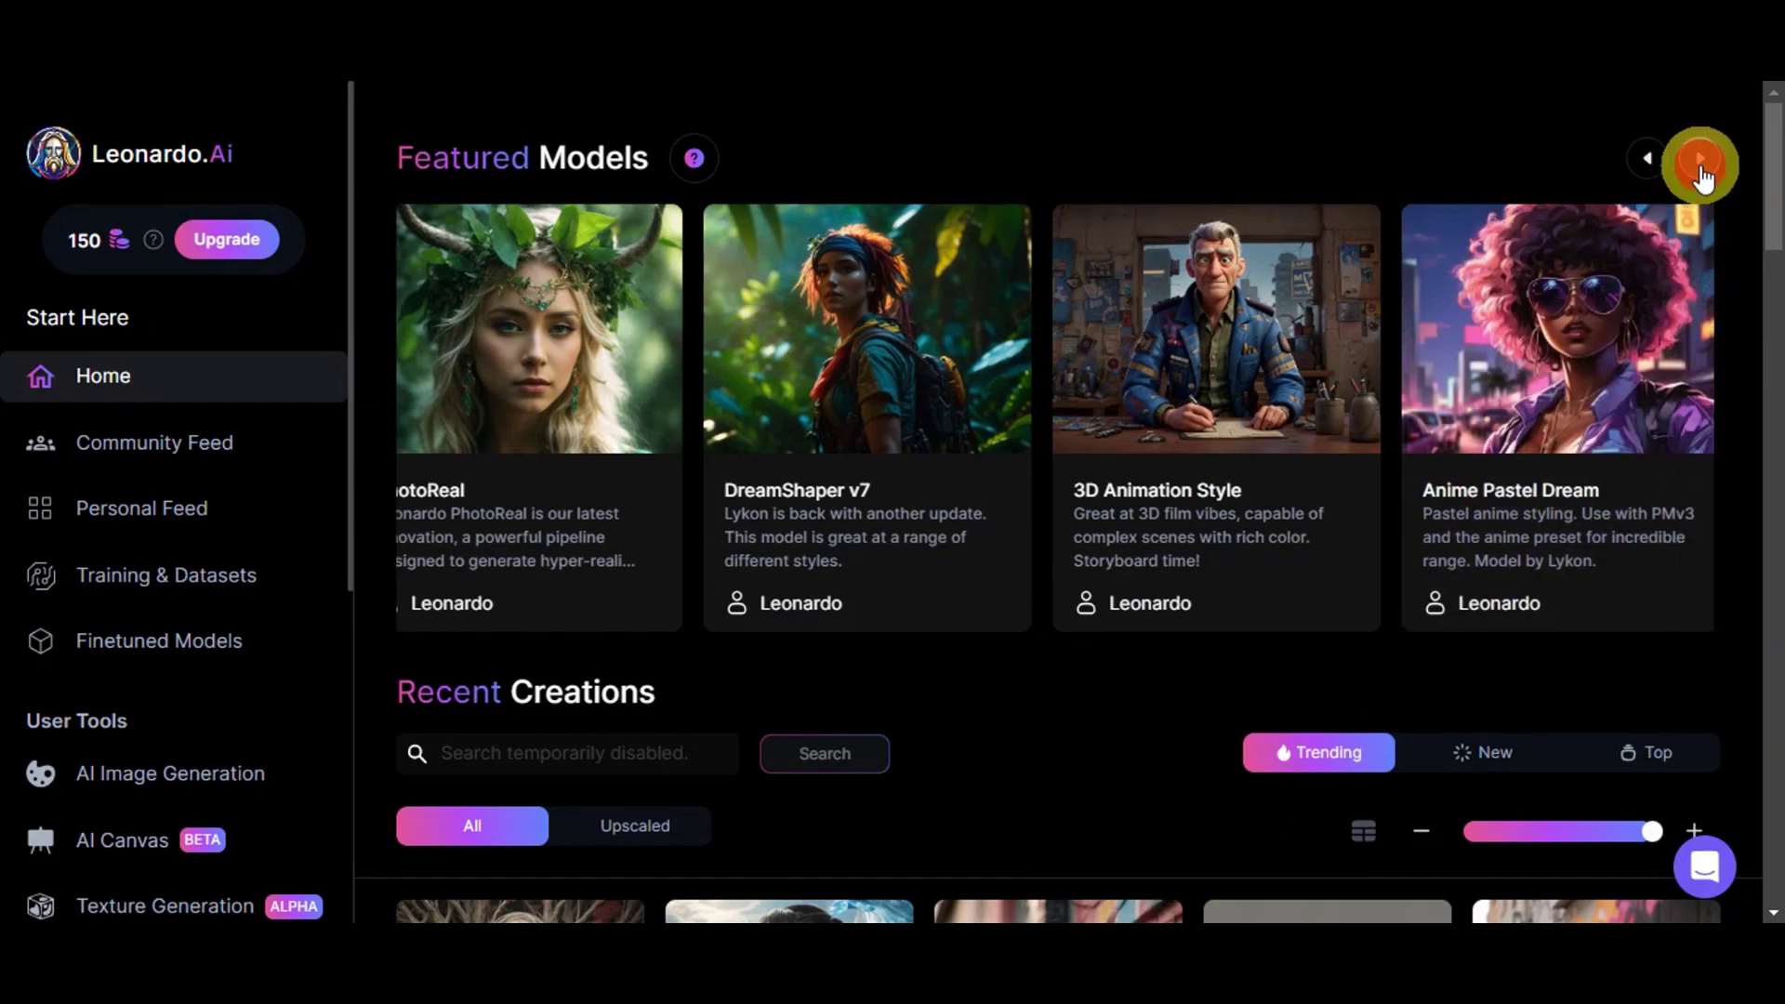
{"action": "left_click", "coordinate": [1700, 160]}
{"action": "left_click", "coordinate": [1700, 162]}
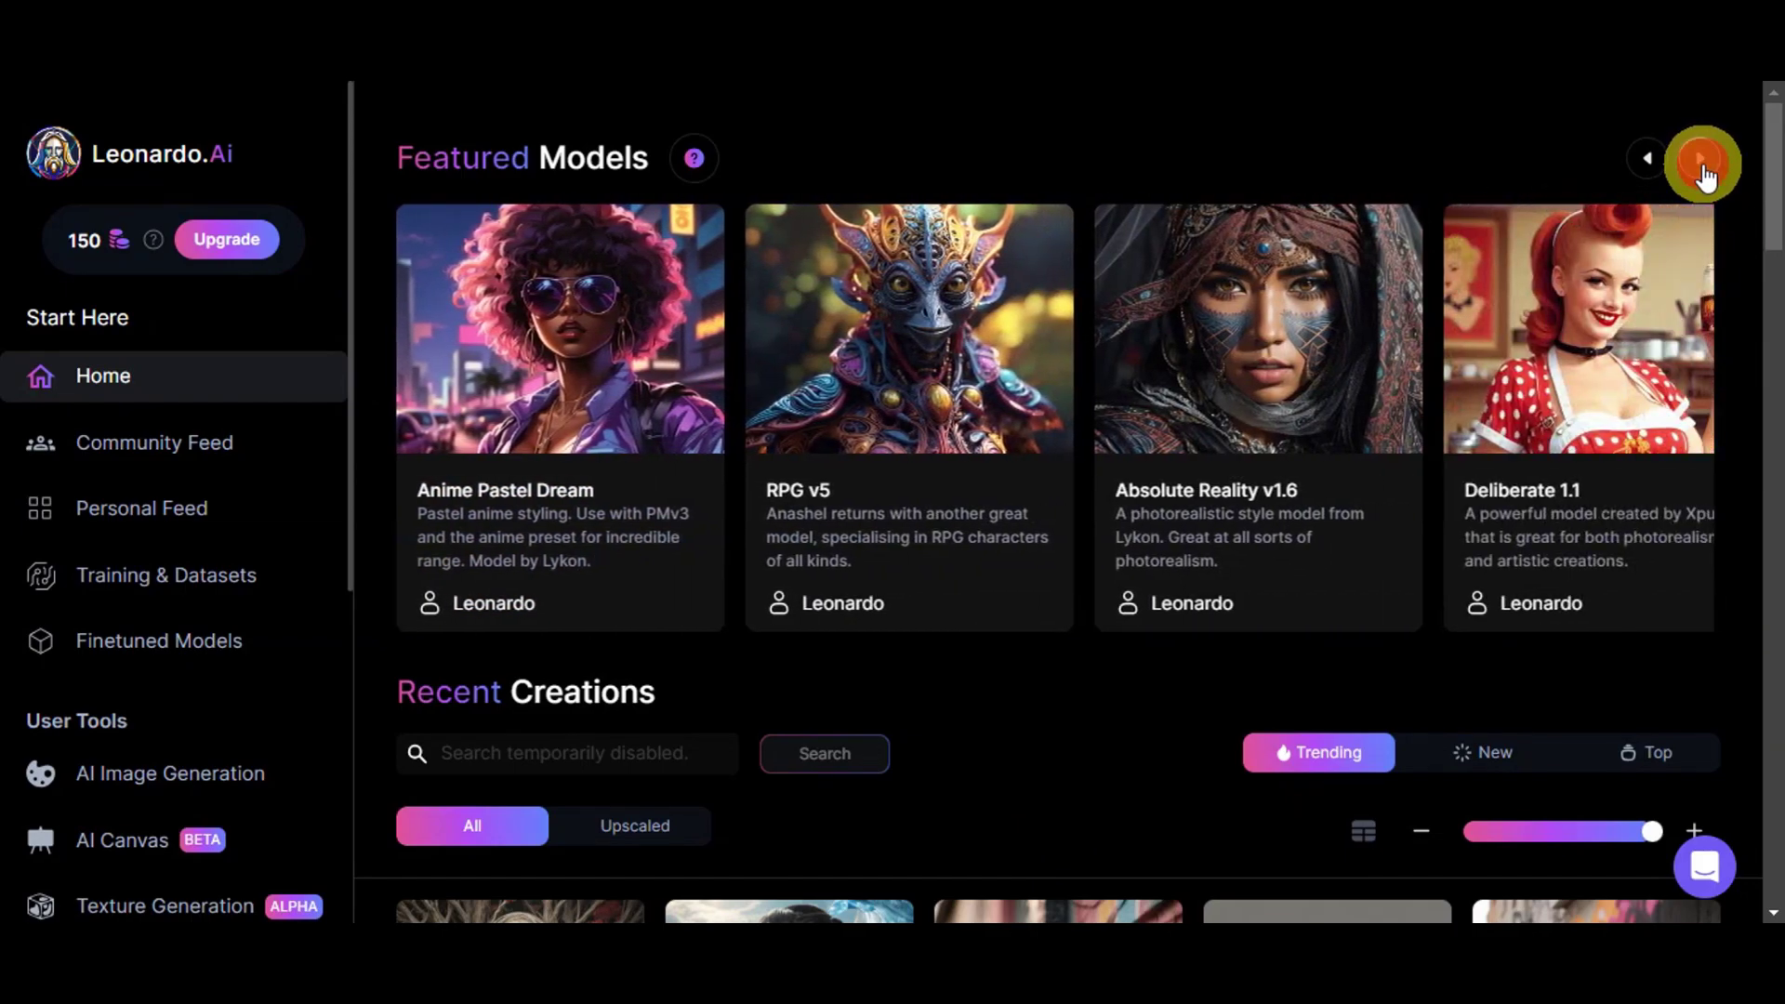
{"action": "left_click", "coordinate": [1700, 162]}
{"action": "left_click", "coordinate": [1700, 159]}
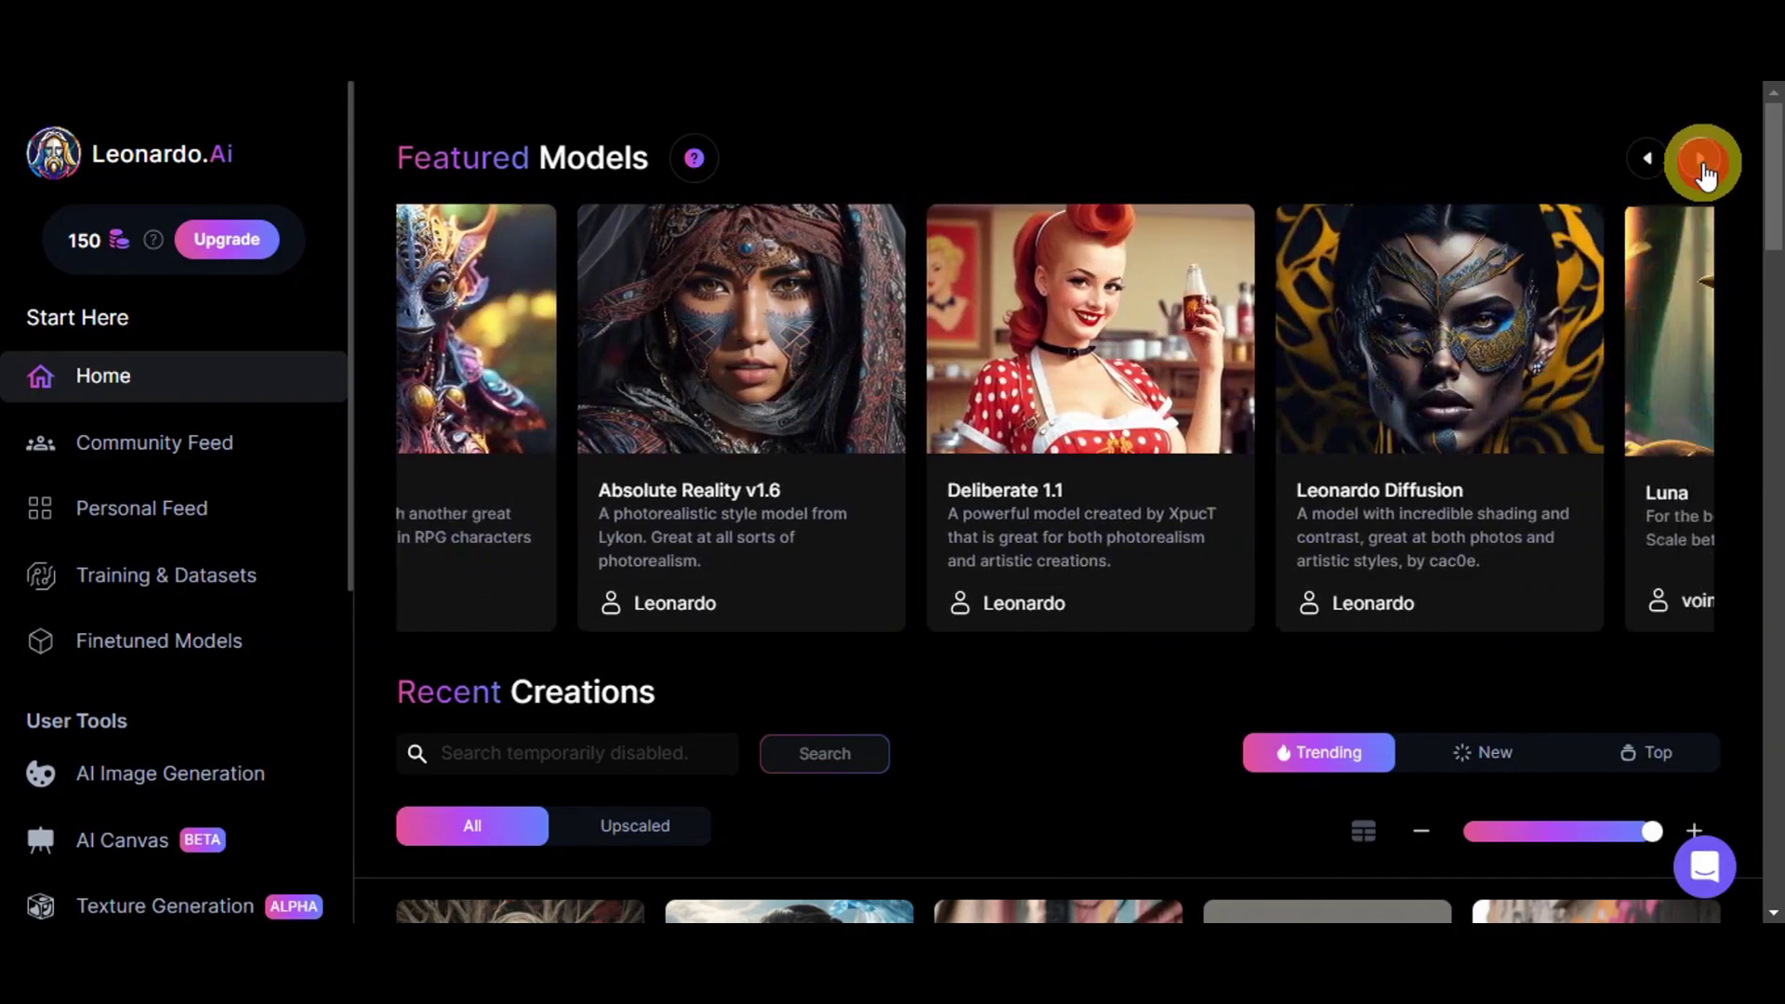
{"action": "left_click", "coordinate": [1700, 160]}
{"action": "left_click", "coordinate": [1700, 160]}
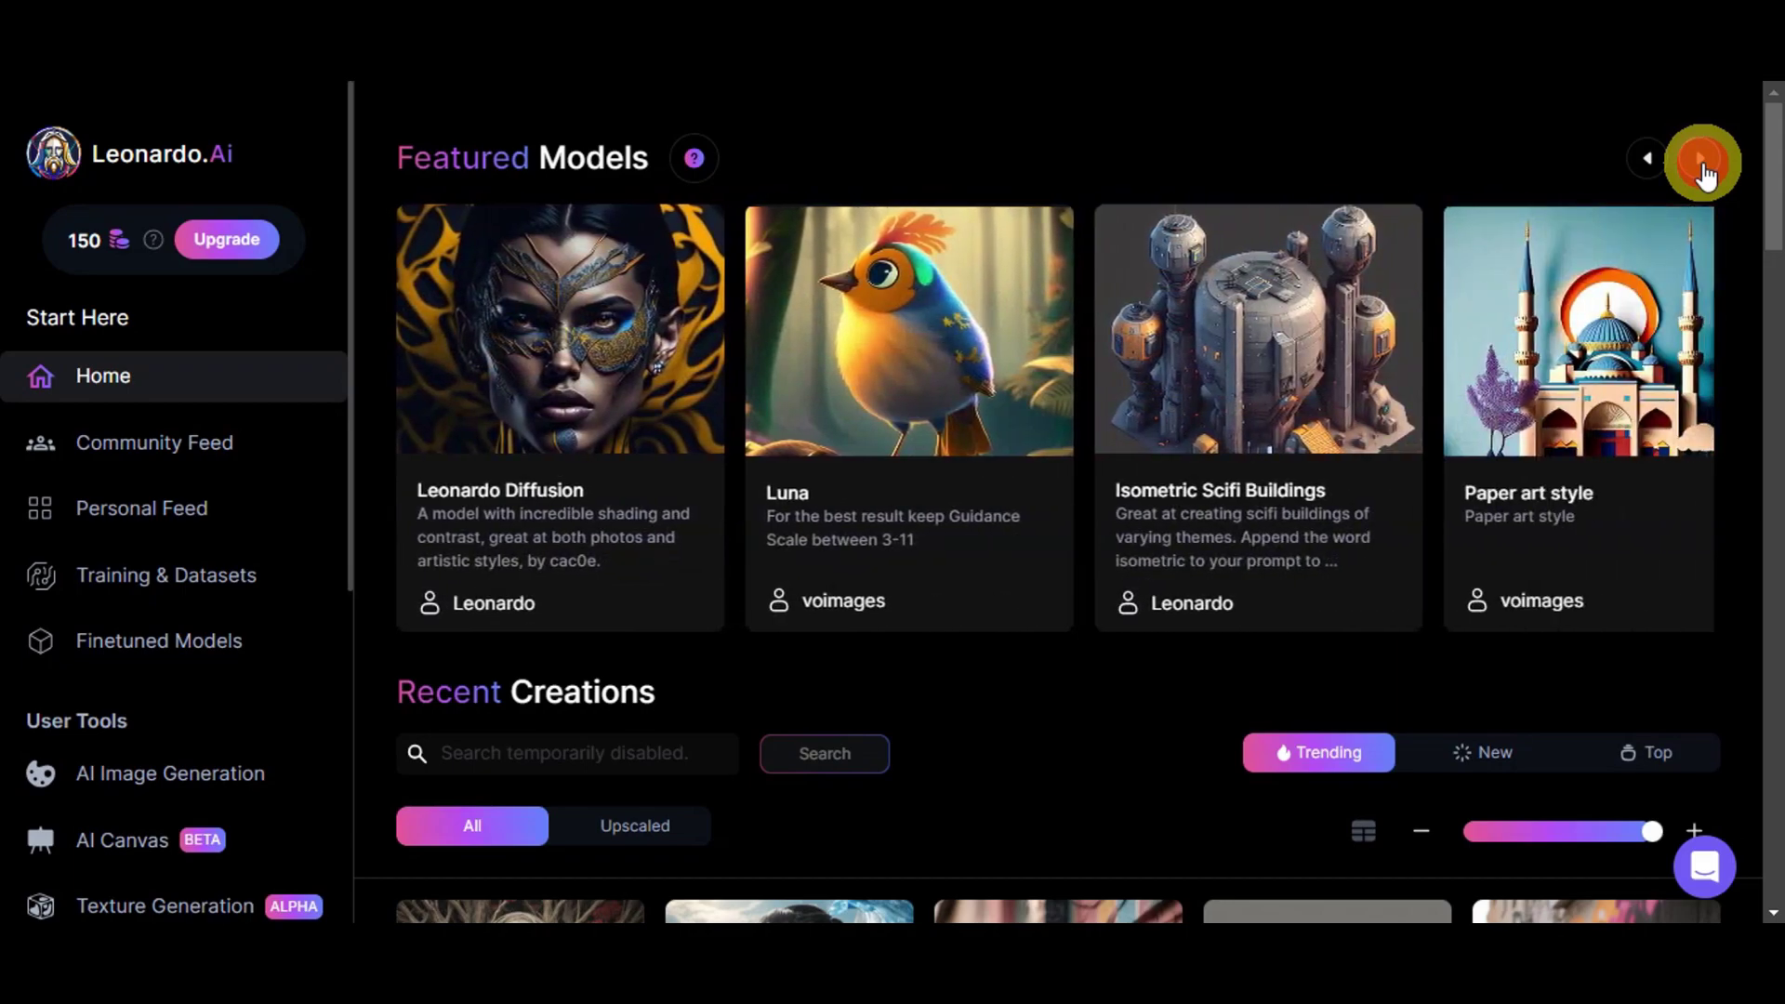
{"action": "left_click", "coordinate": [1701, 159]}
{"action": "left_click", "coordinate": [1701, 160]}
{"action": "left_click", "coordinate": [1700, 160]}
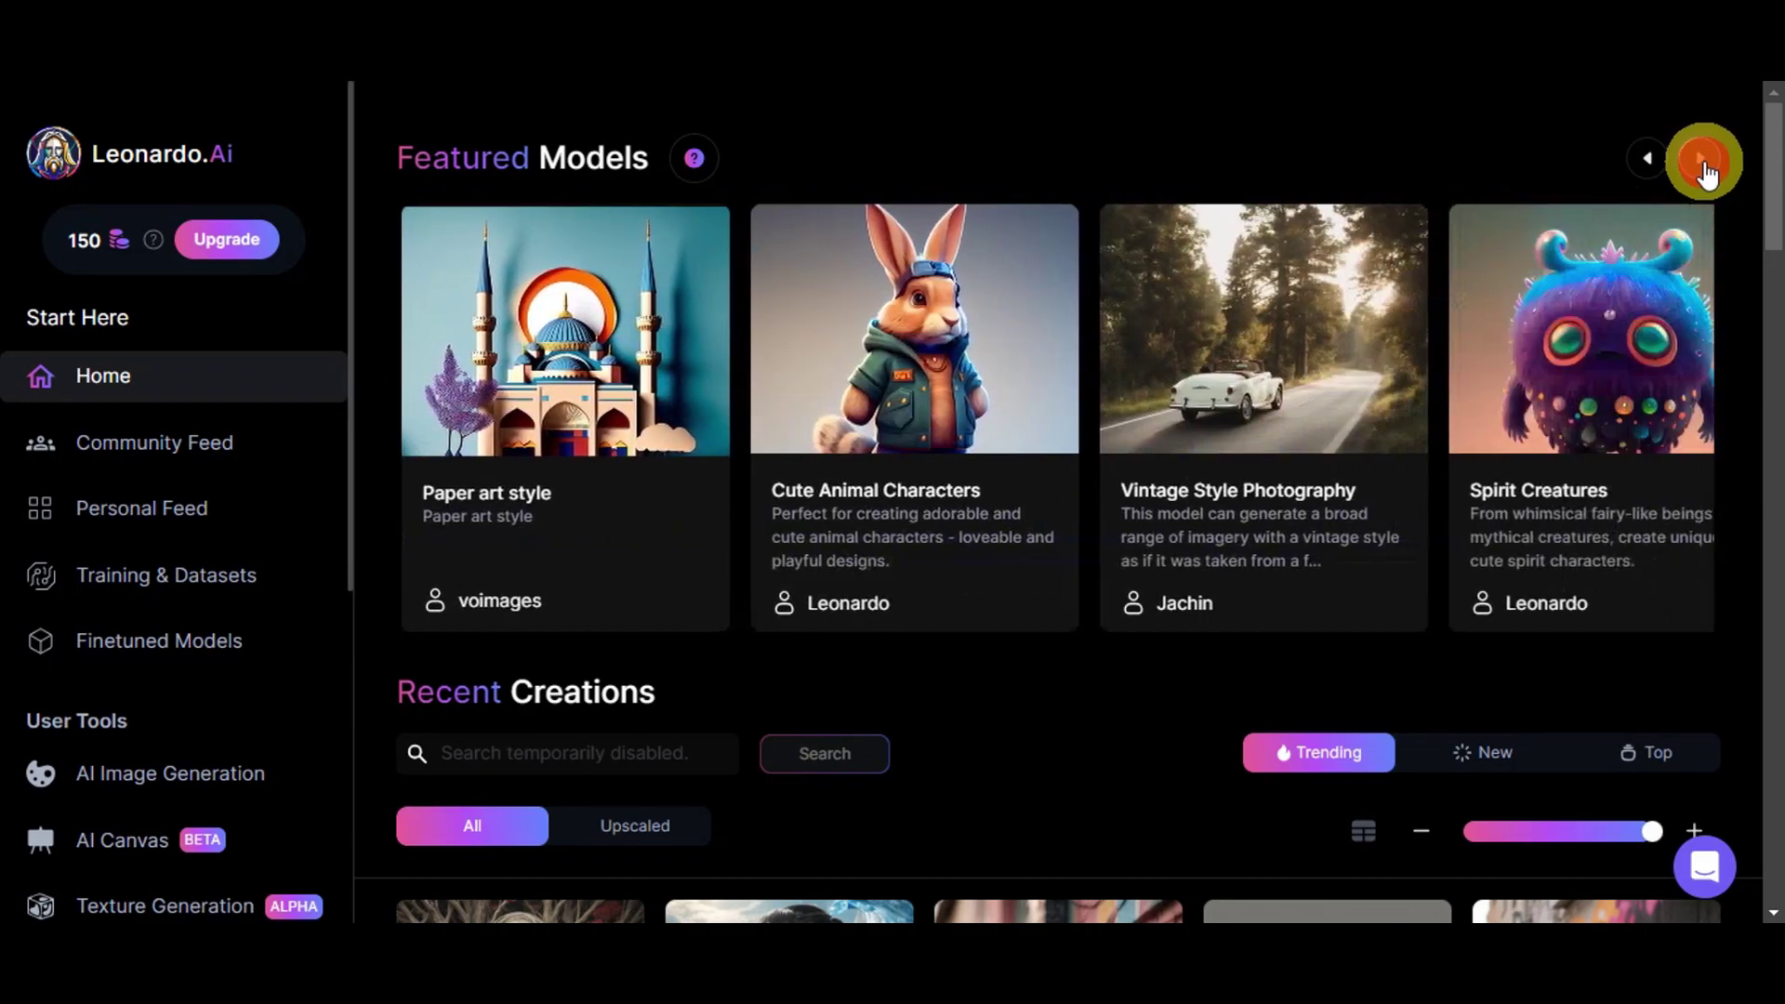
{"action": "left_click", "coordinate": [1701, 160]}
{"action": "left_click", "coordinate": [1703, 164]}
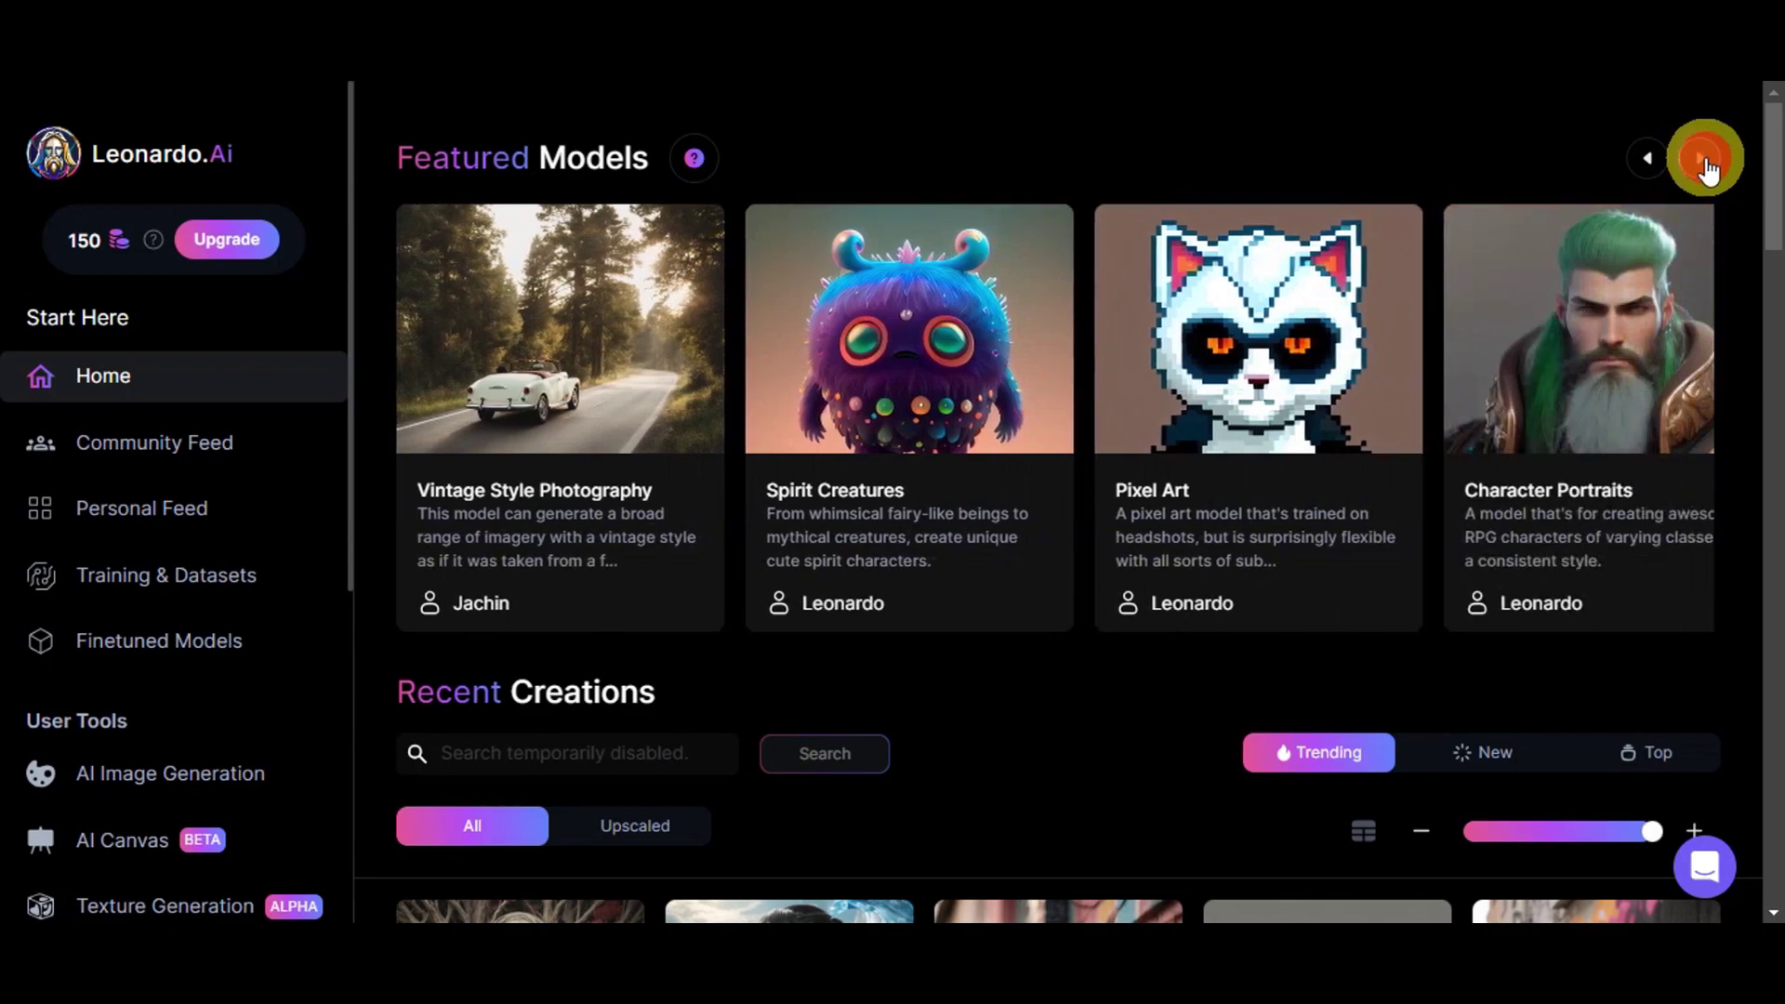
{"action": "left_click", "coordinate": [1703, 163]}
{"action": "left_click", "coordinate": [1705, 163]}
{"action": "left_click", "coordinate": [1706, 165]}
{"action": "left_click", "coordinate": [1706, 165]}
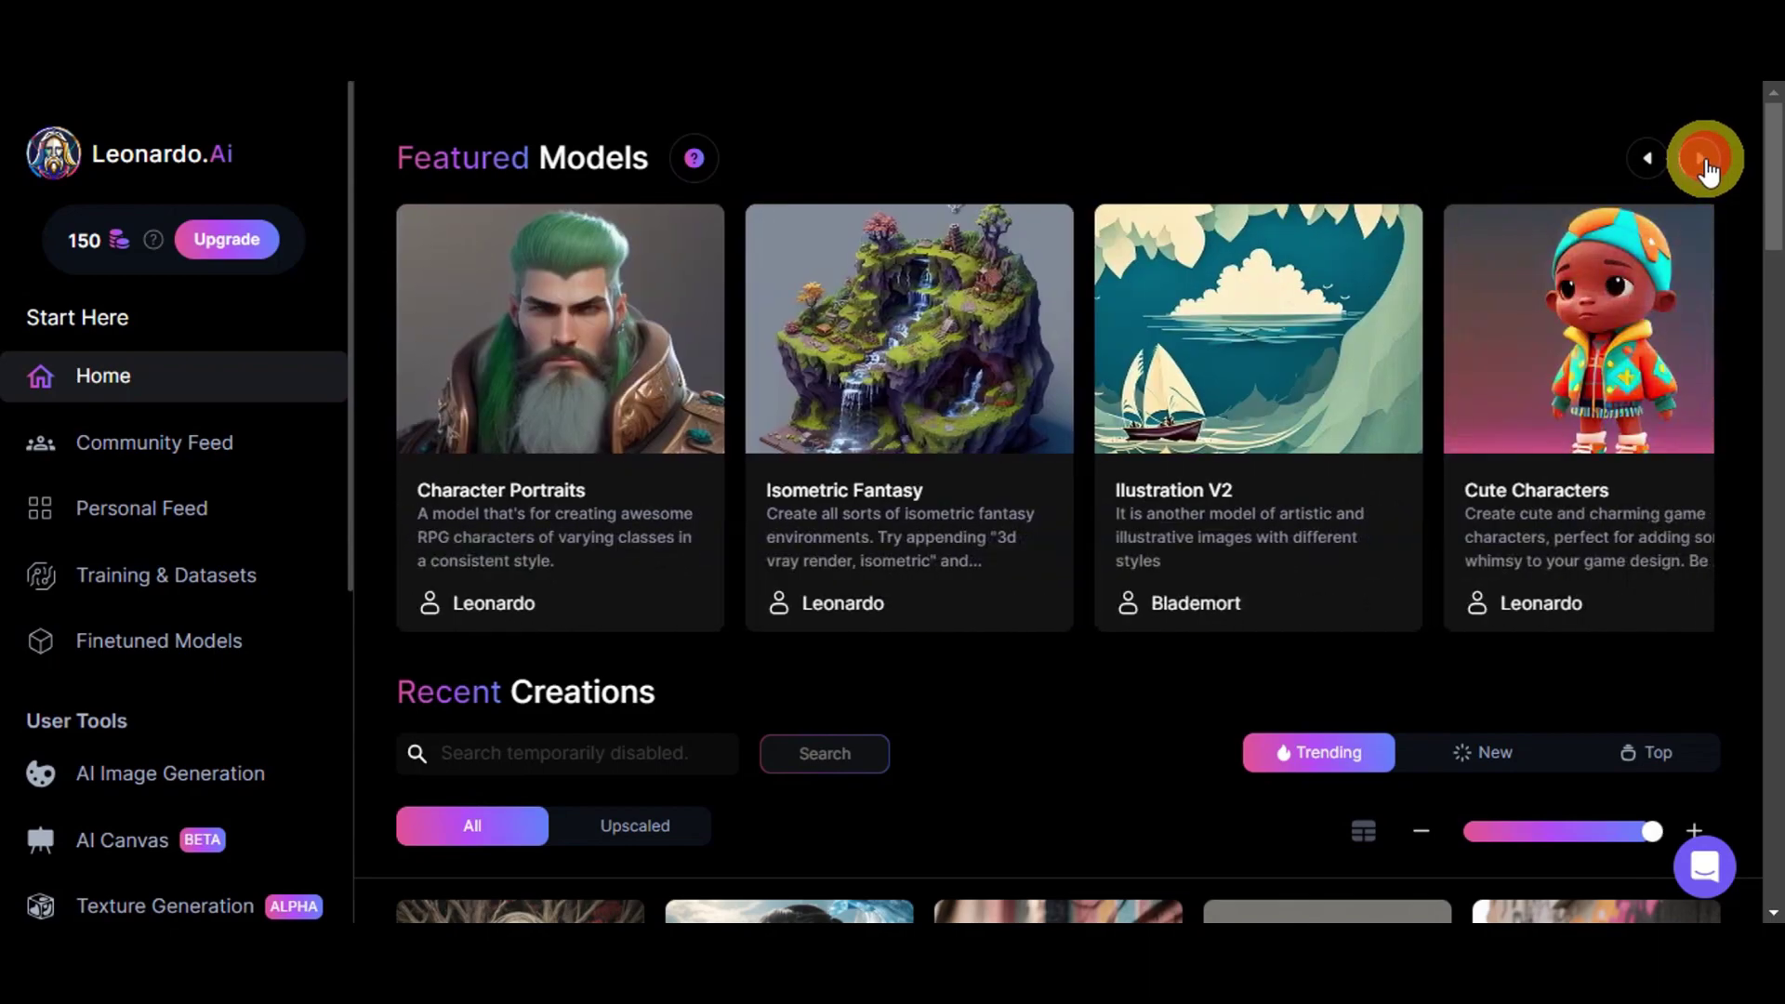
{"action": "left_click", "coordinate": [1707, 165]}
{"action": "left_click", "coordinate": [1705, 160]}
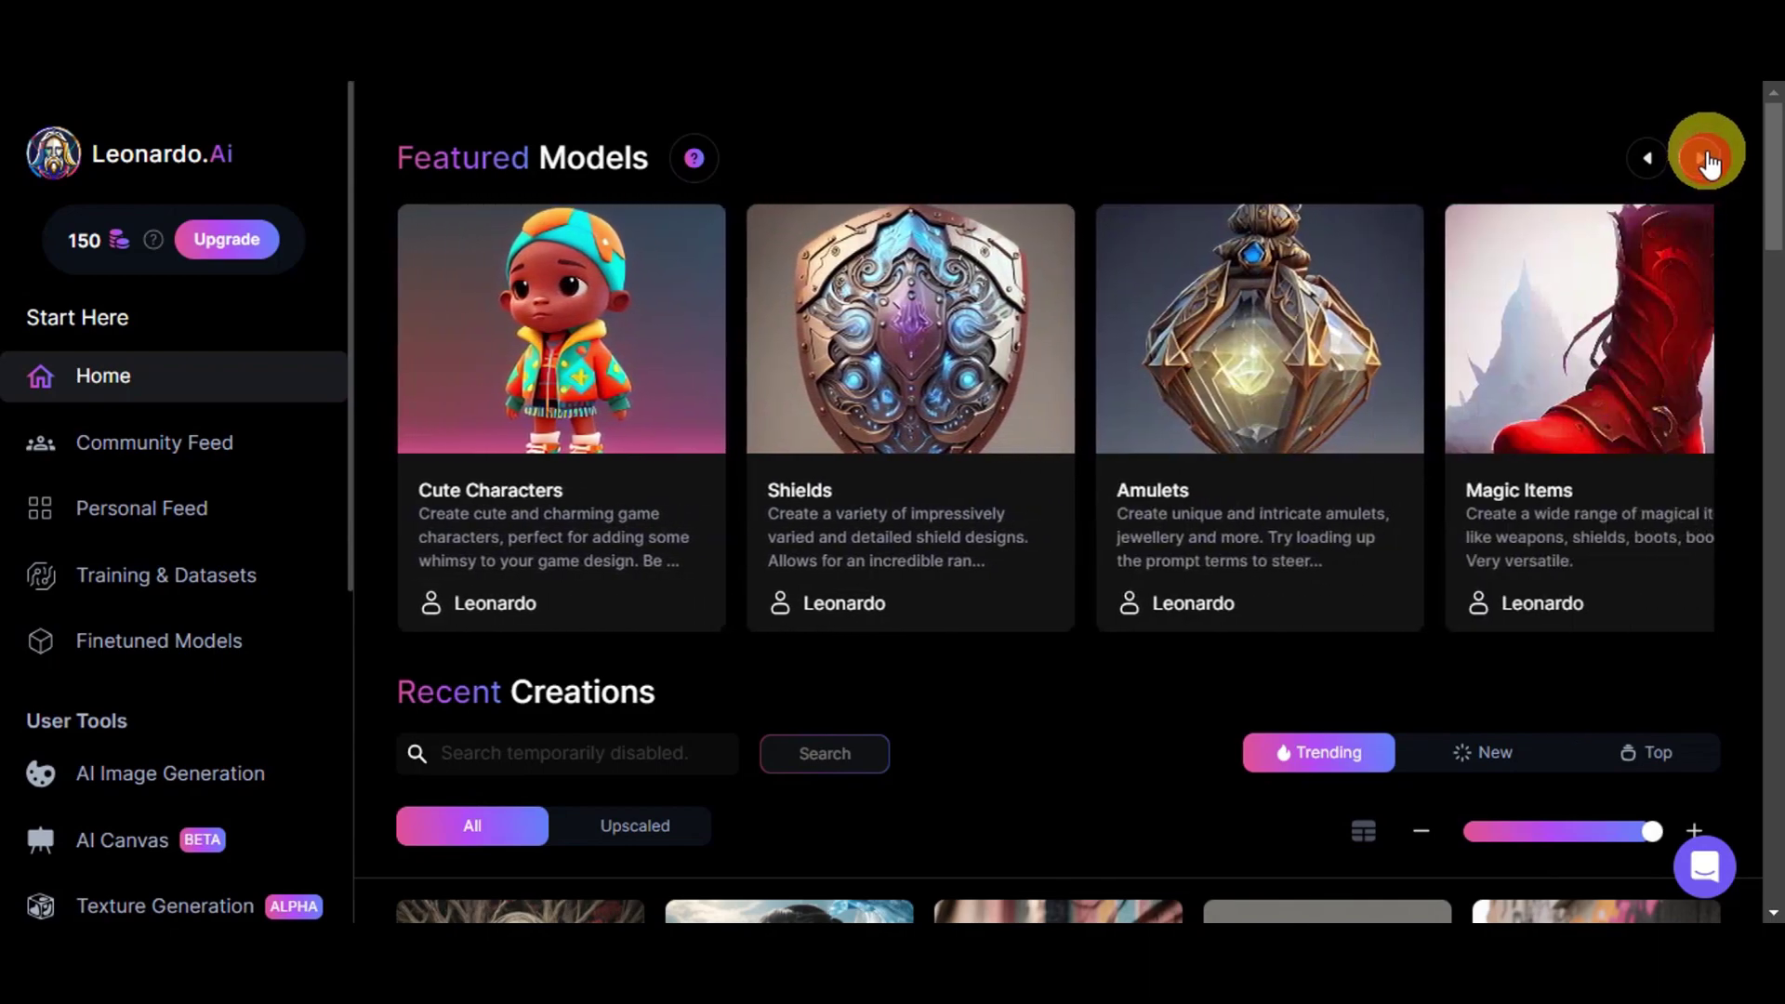
{"action": "left_click", "coordinate": [1705, 156]}
Step: Look through the trending community images under Recent Creations on the home page
{"action": "scroll", "coordinate": [1614, 310], "scroll_direction": "down", "scroll_amount": 3}
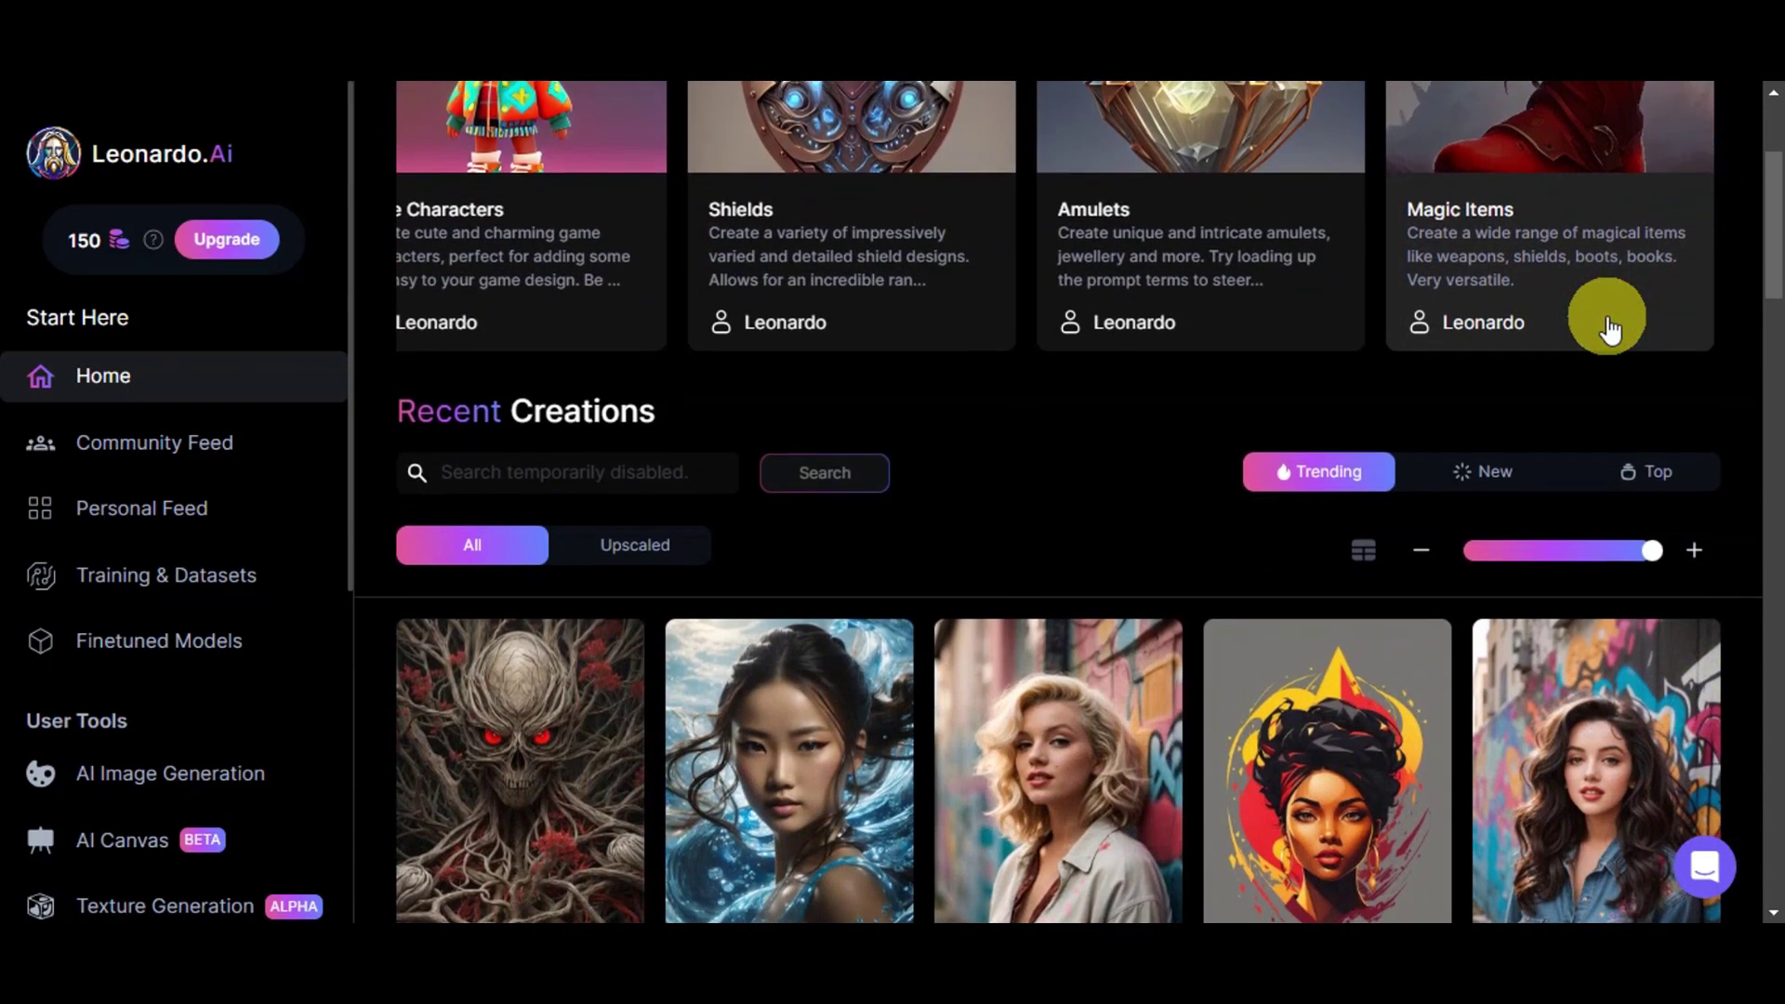
{"action": "scroll", "coordinate": [1536, 662], "scroll_direction": "down", "scroll_amount": 6}
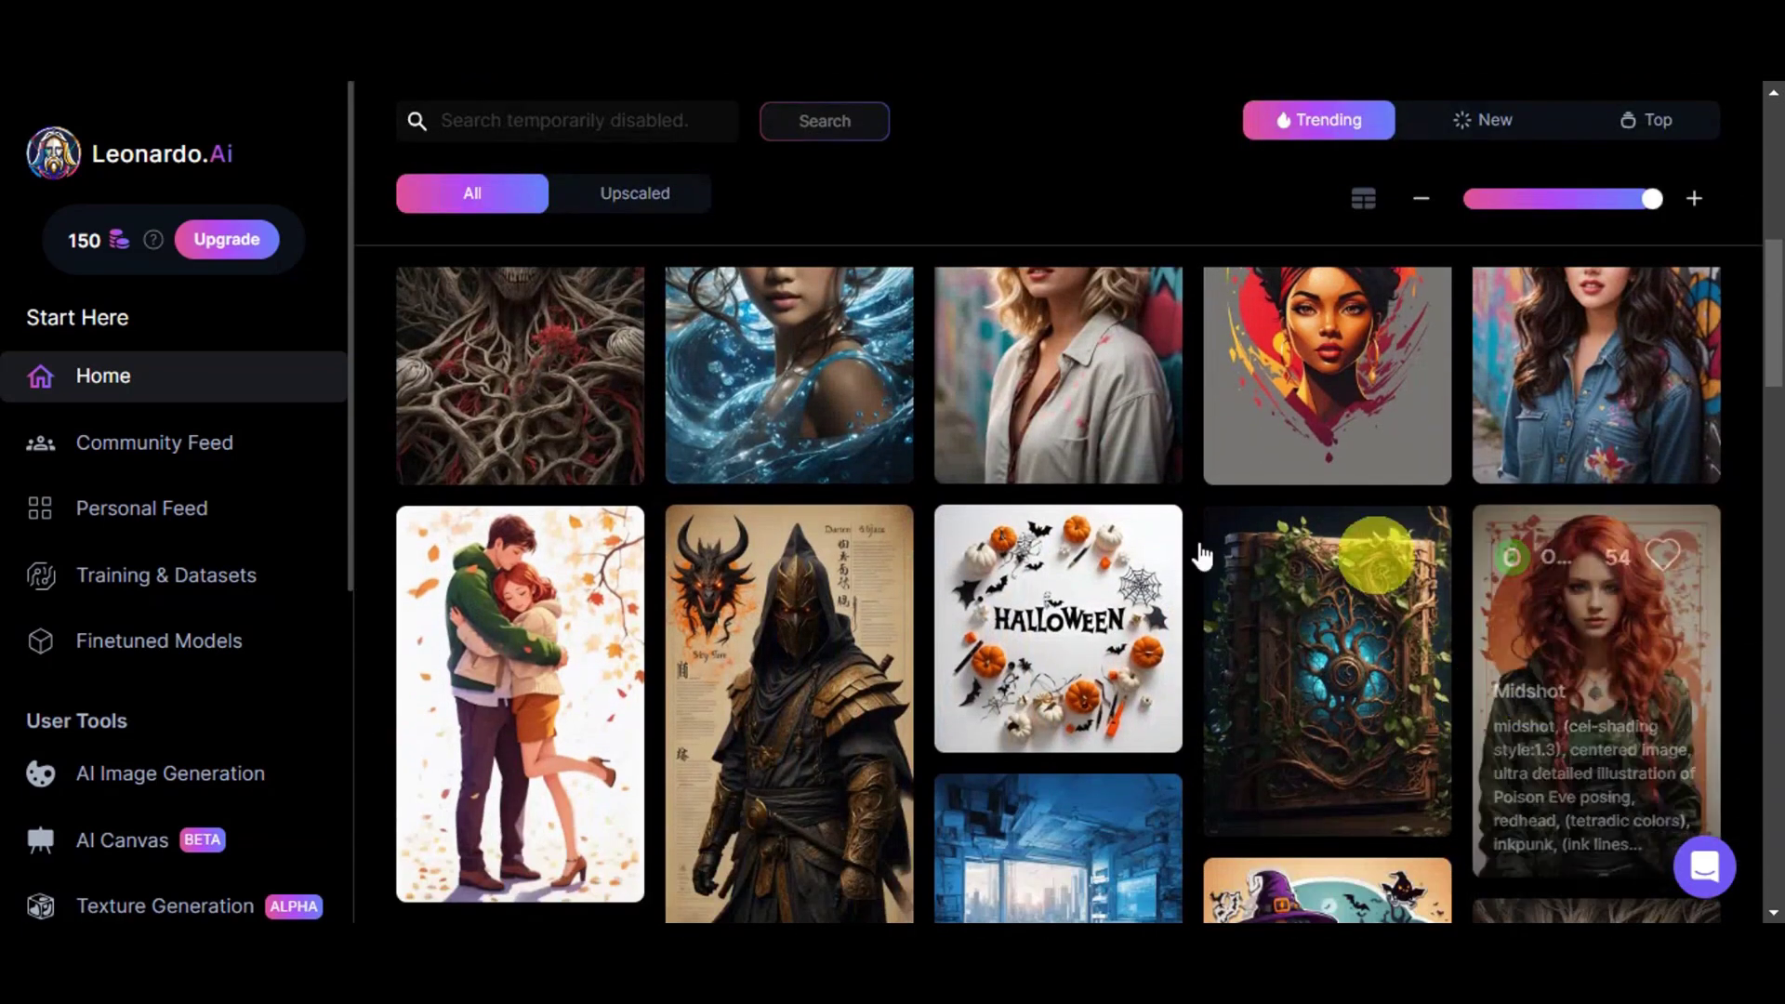
{"action": "scroll", "coordinate": [1395, 572], "scroll_direction": "up", "scroll_amount": 1}
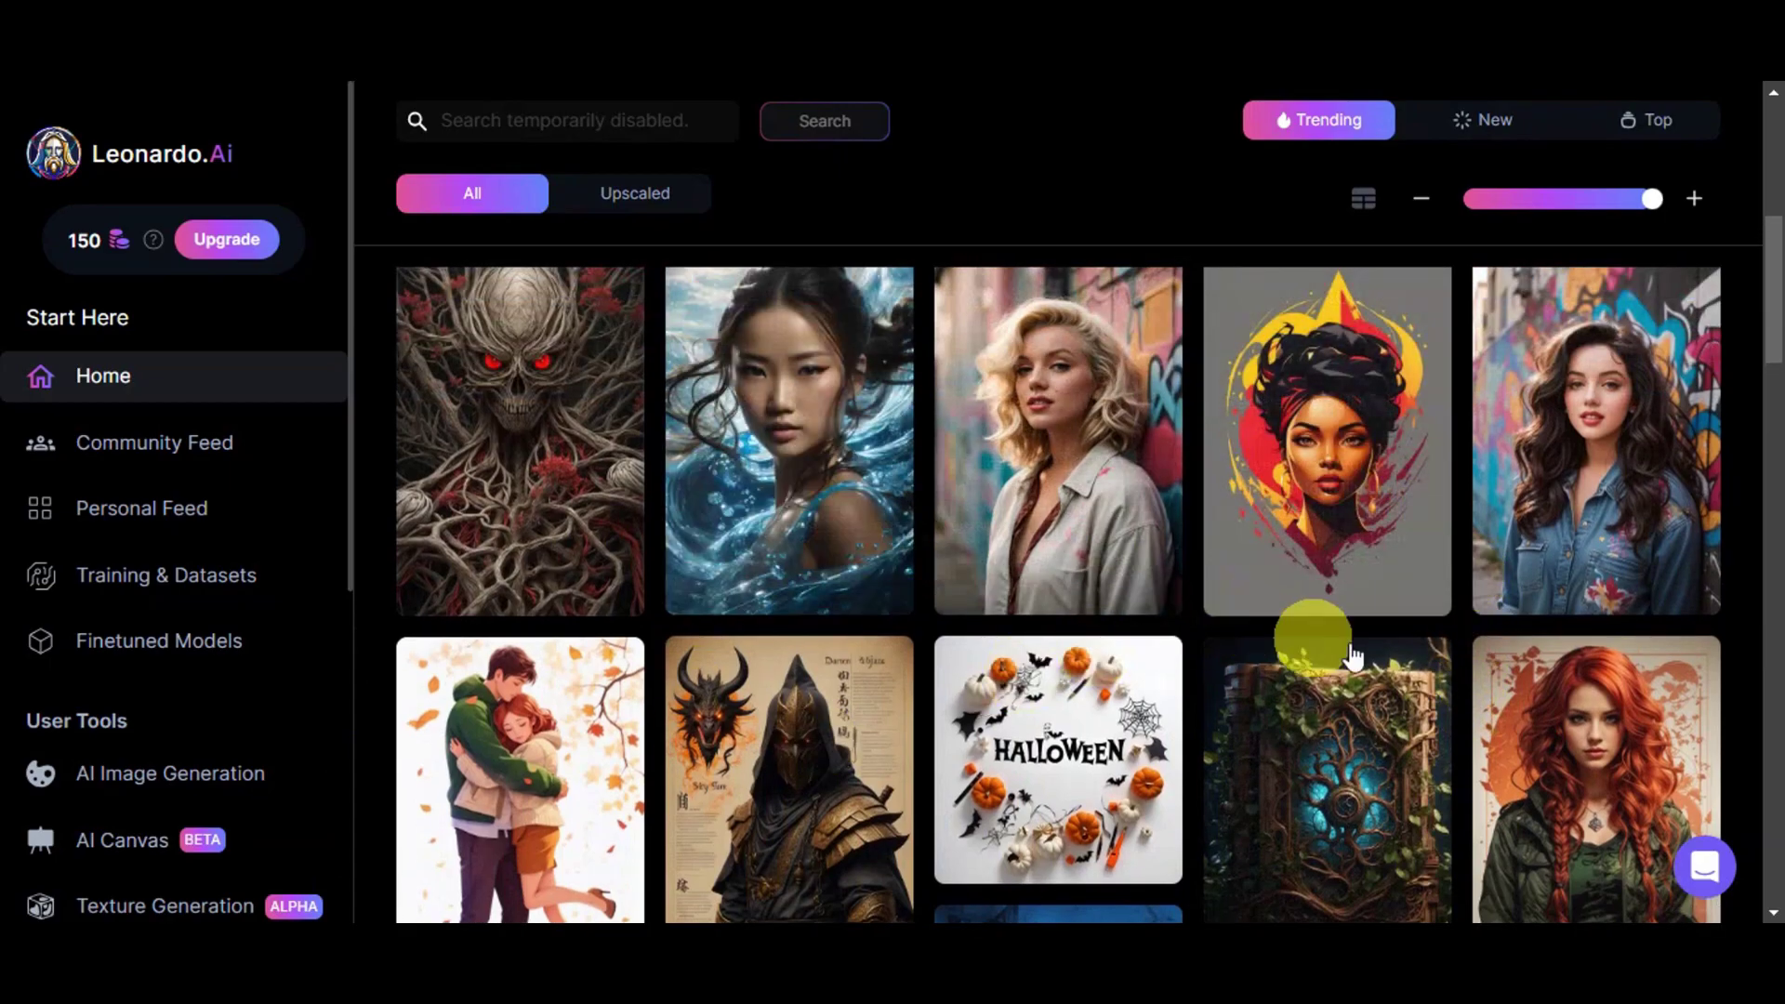
{"action": "scroll", "coordinate": [1574, 600], "scroll_direction": "down", "scroll_amount": 3}
{"action": "scroll", "coordinate": [1578, 605], "scroll_direction": "down", "scroll_amount": 7}
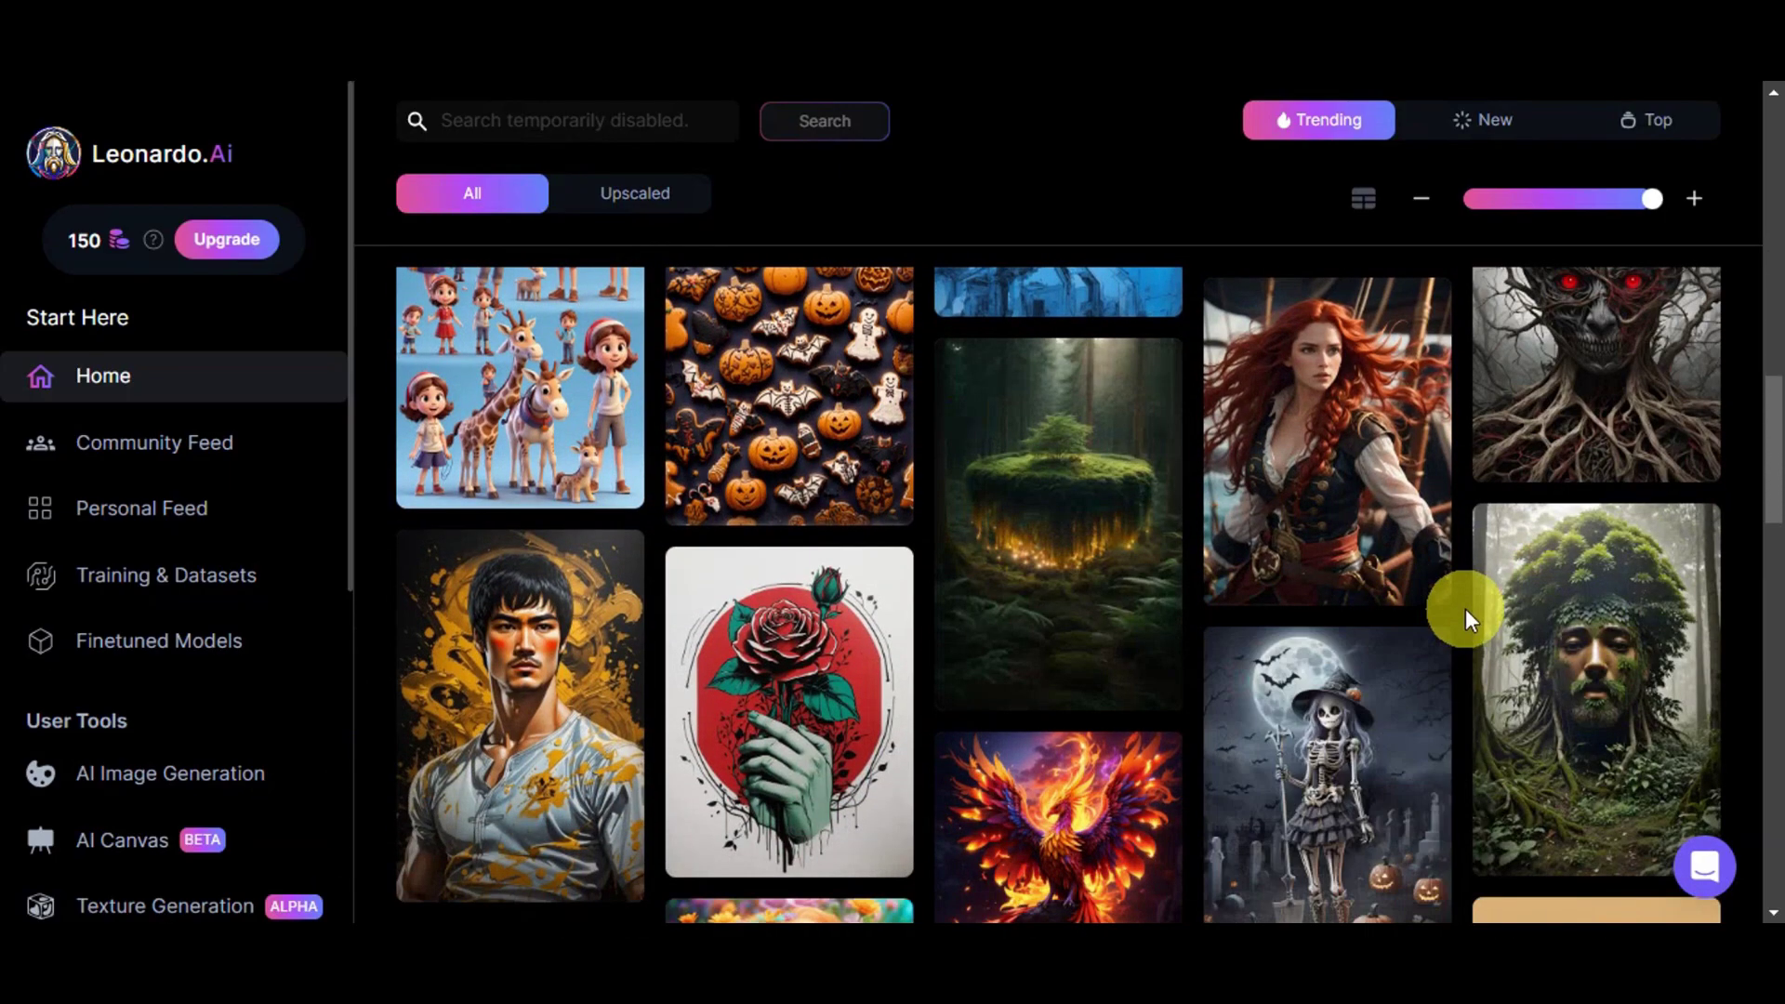
{"action": "scroll", "coordinate": [1476, 602], "scroll_direction": "down", "scroll_amount": 4}
{"action": "scroll", "coordinate": [1478, 604], "scroll_direction": "down", "scroll_amount": 6}
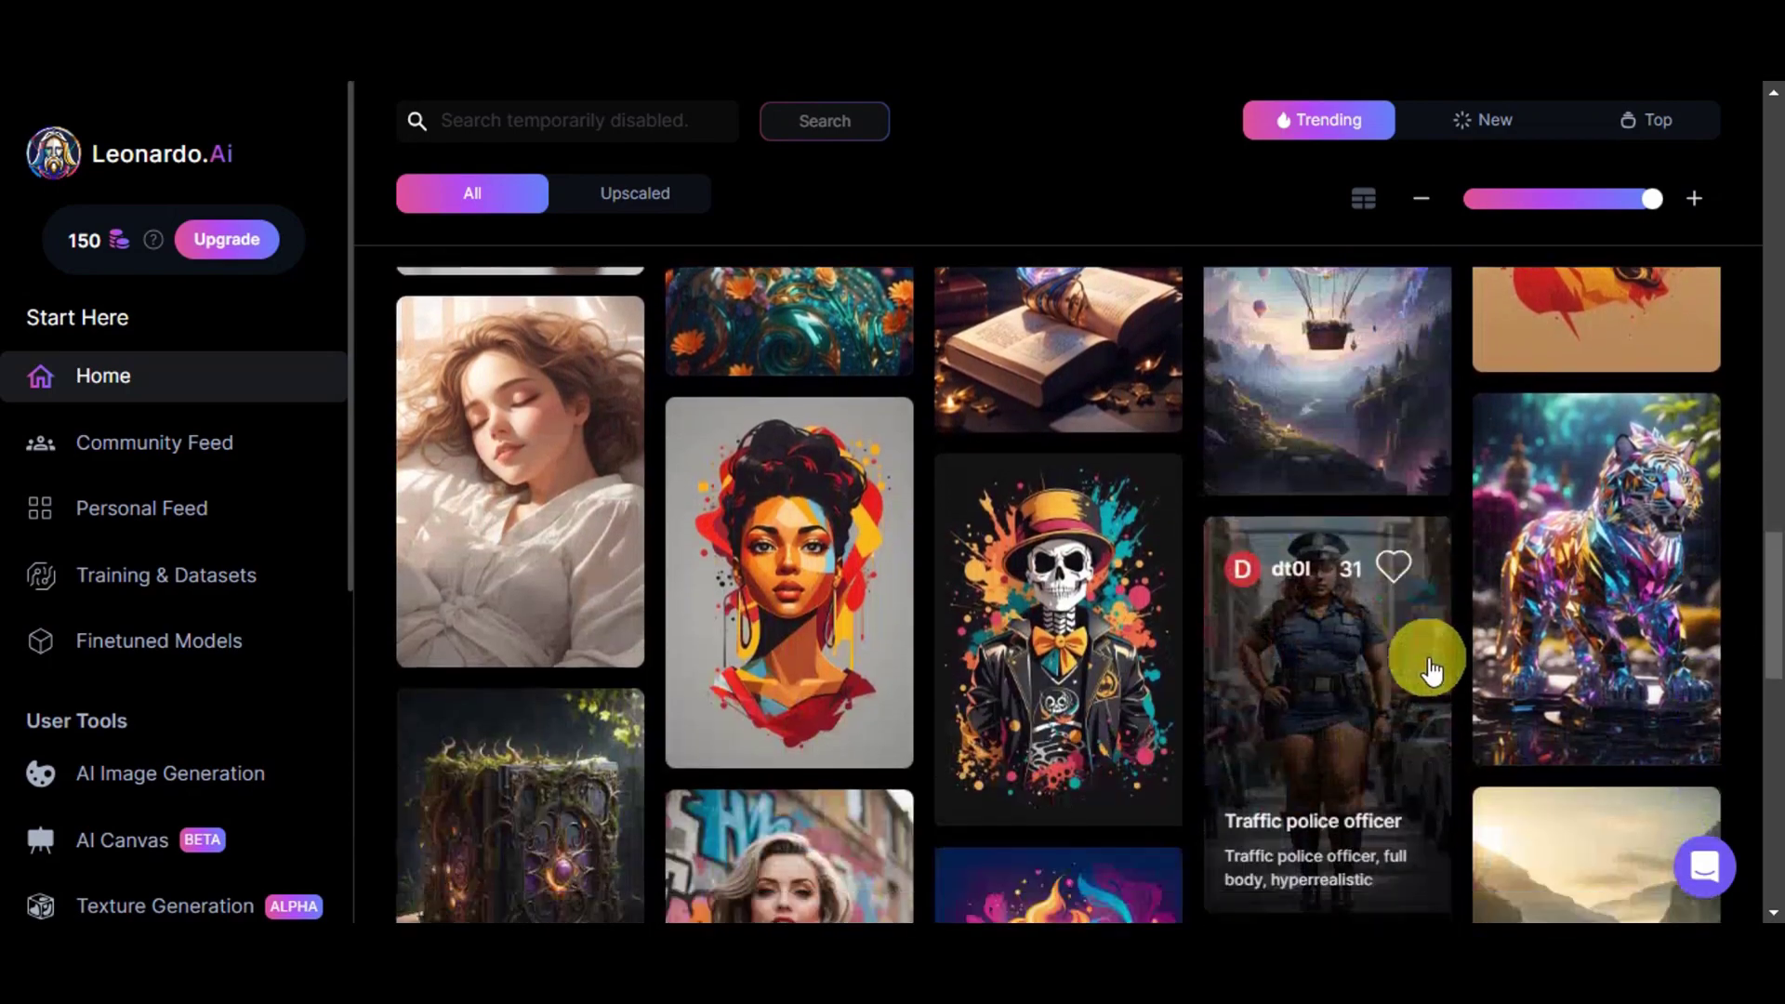
Step: Review the subscription plans, their details and the frequently asked questions on the pricing page, and return to the home page
{"action": "scroll", "coordinate": [1451, 688], "scroll_direction": "down", "scroll_amount": 3}
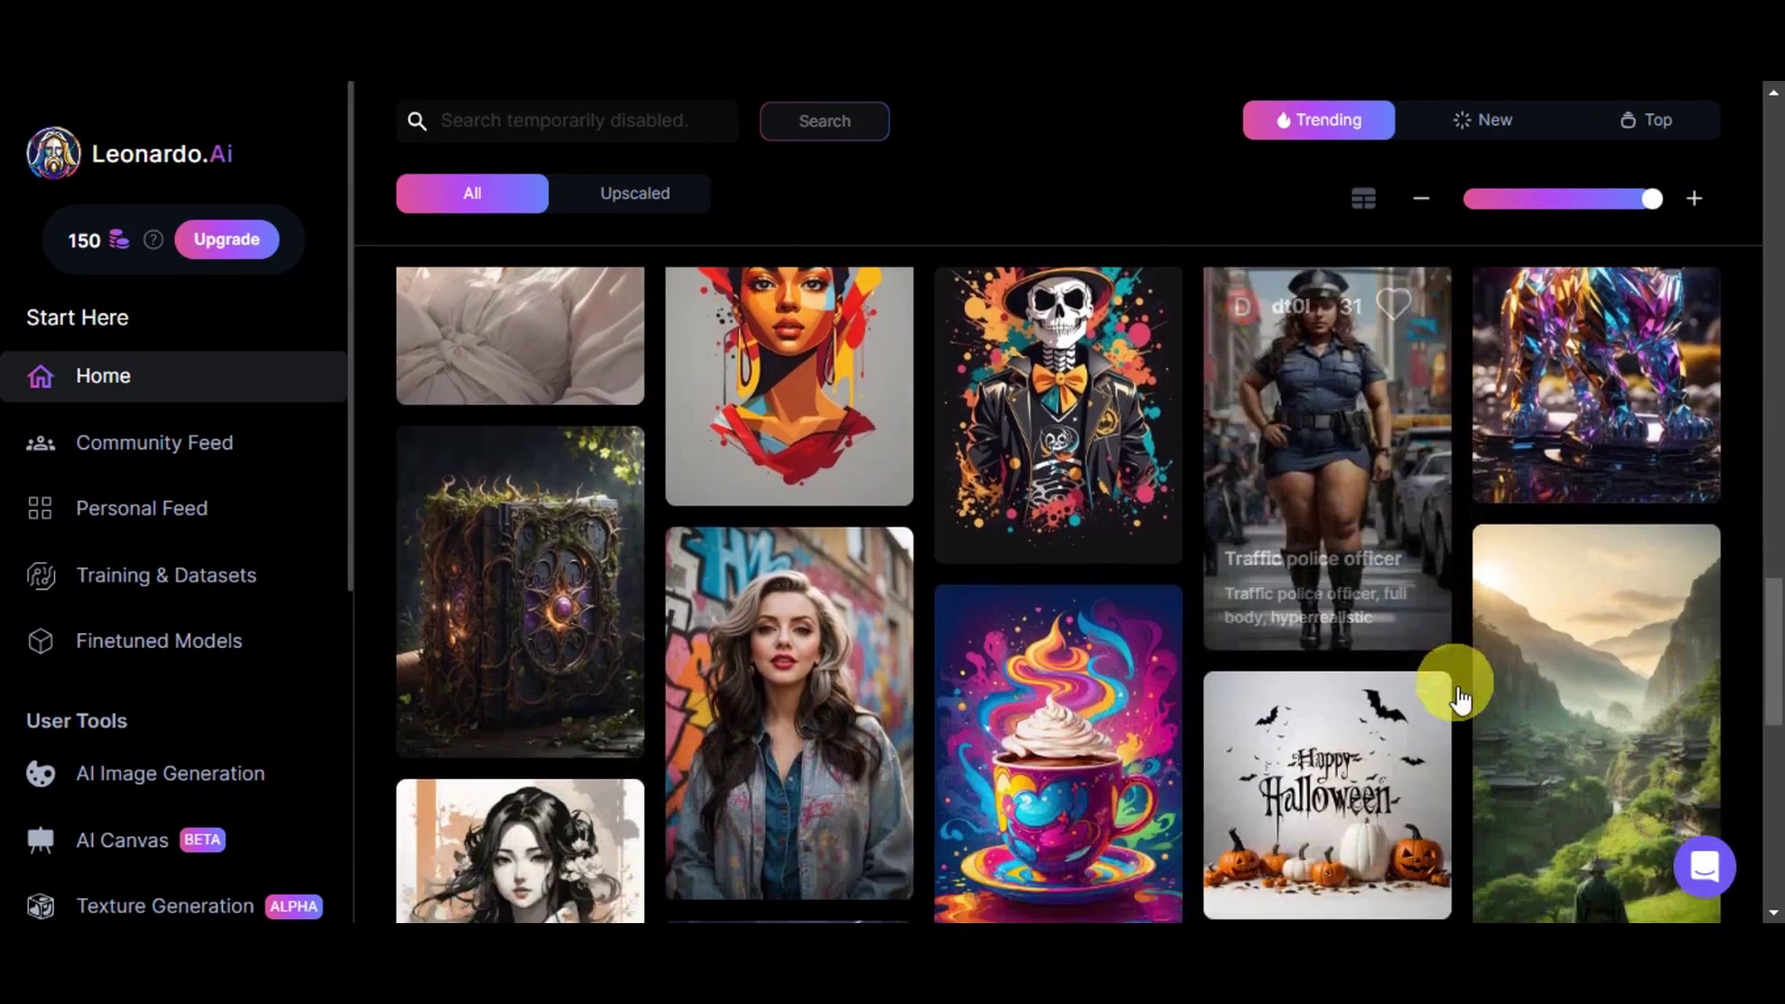
{"action": "mouse_move", "coordinate": [553, 563]}
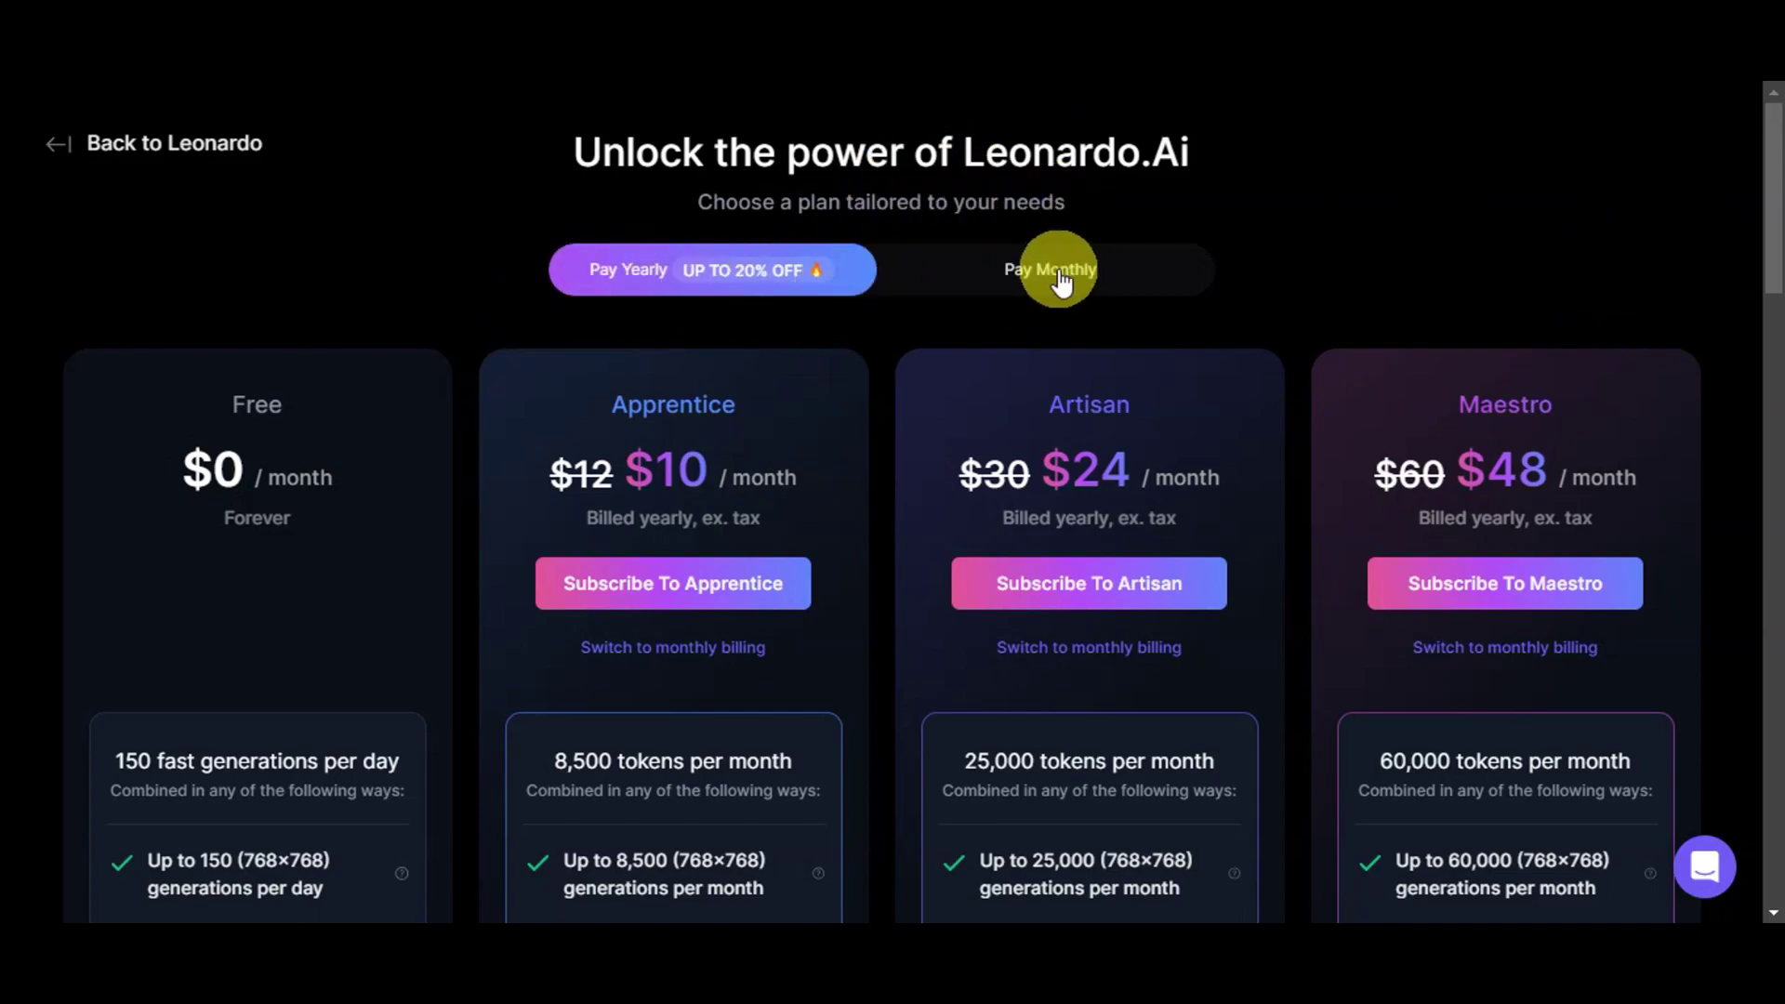
{"action": "scroll", "coordinate": [1263, 209], "scroll_direction": "down", "scroll_amount": 2}
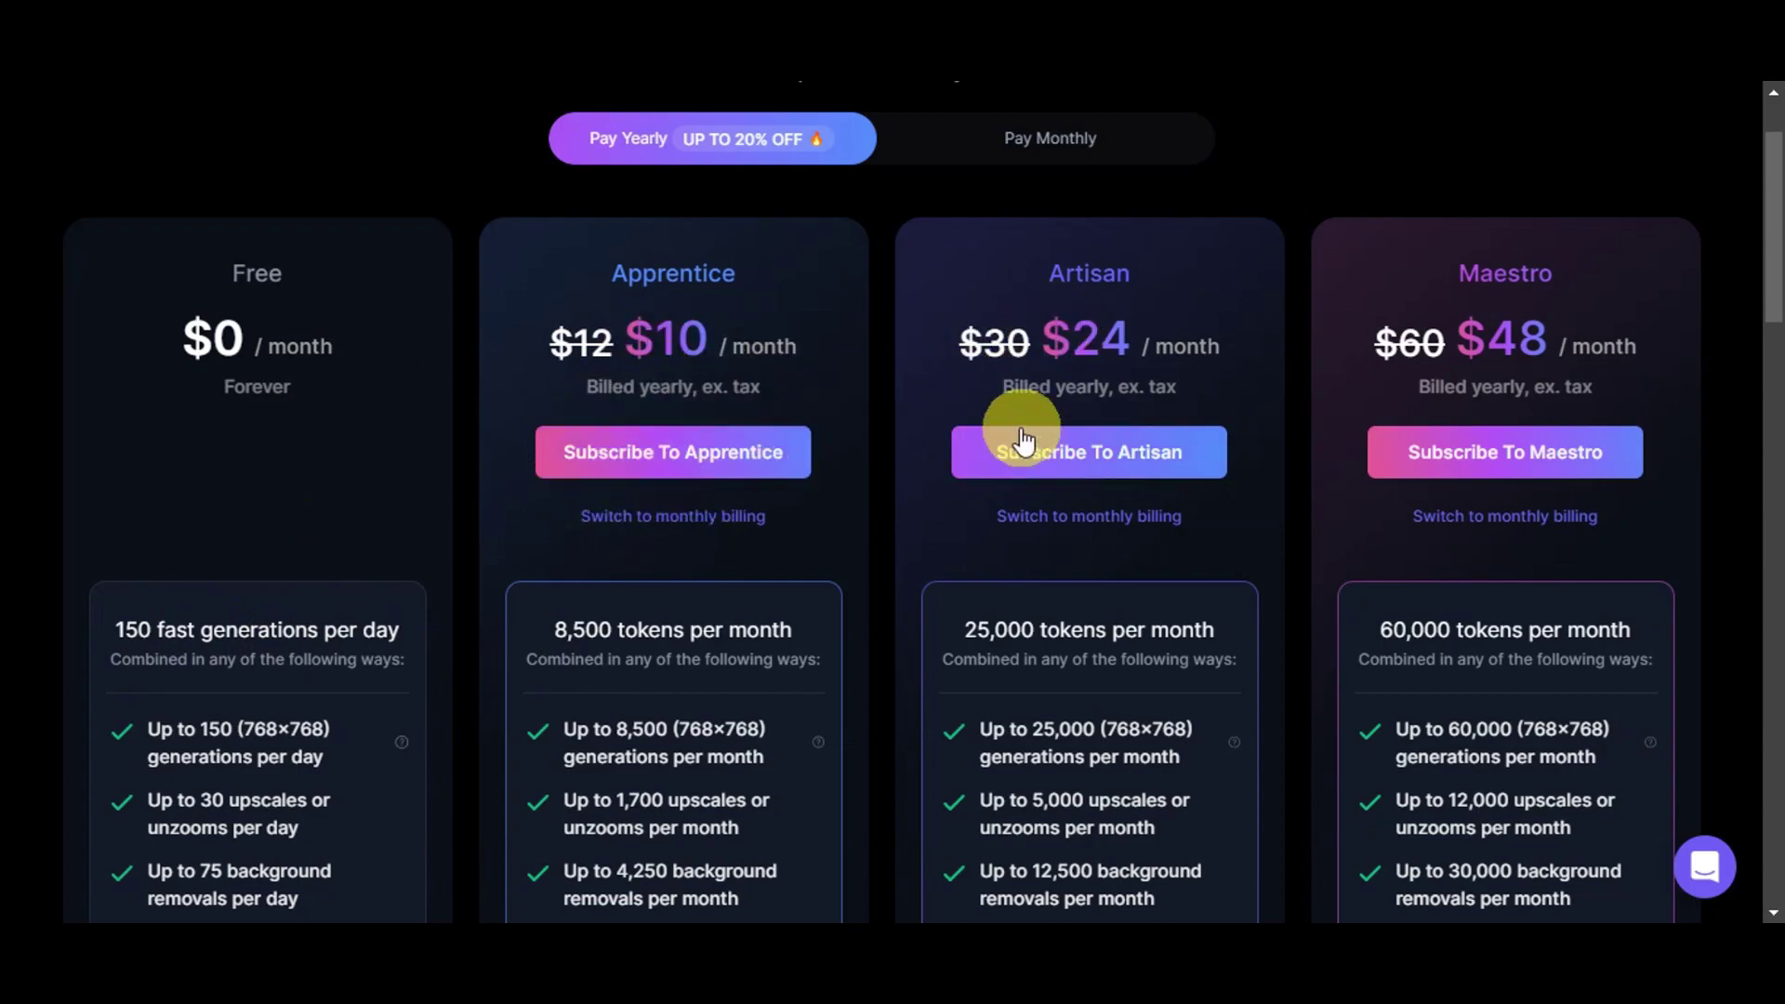
{"action": "left_click_drag", "start_coordinate": [1771, 260], "coordinate": [1779, 532]}
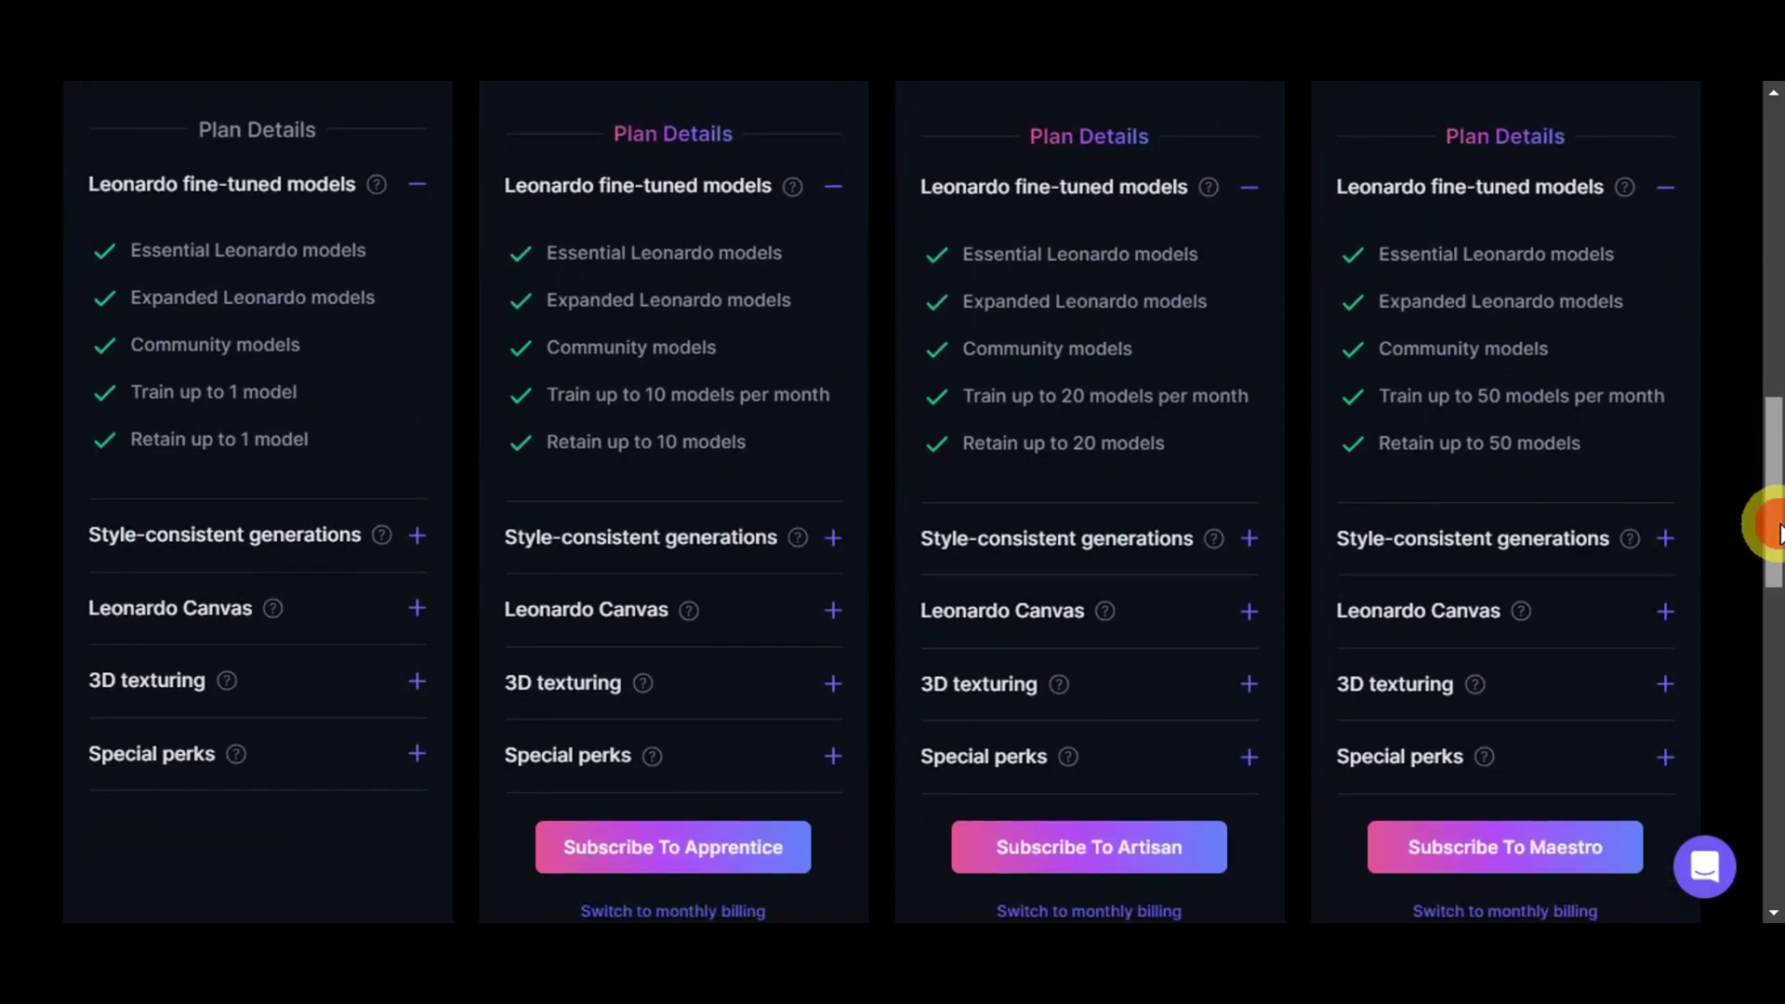
{"action": "left_click_drag", "start_coordinate": [1780, 532], "coordinate": [1779, 595]}
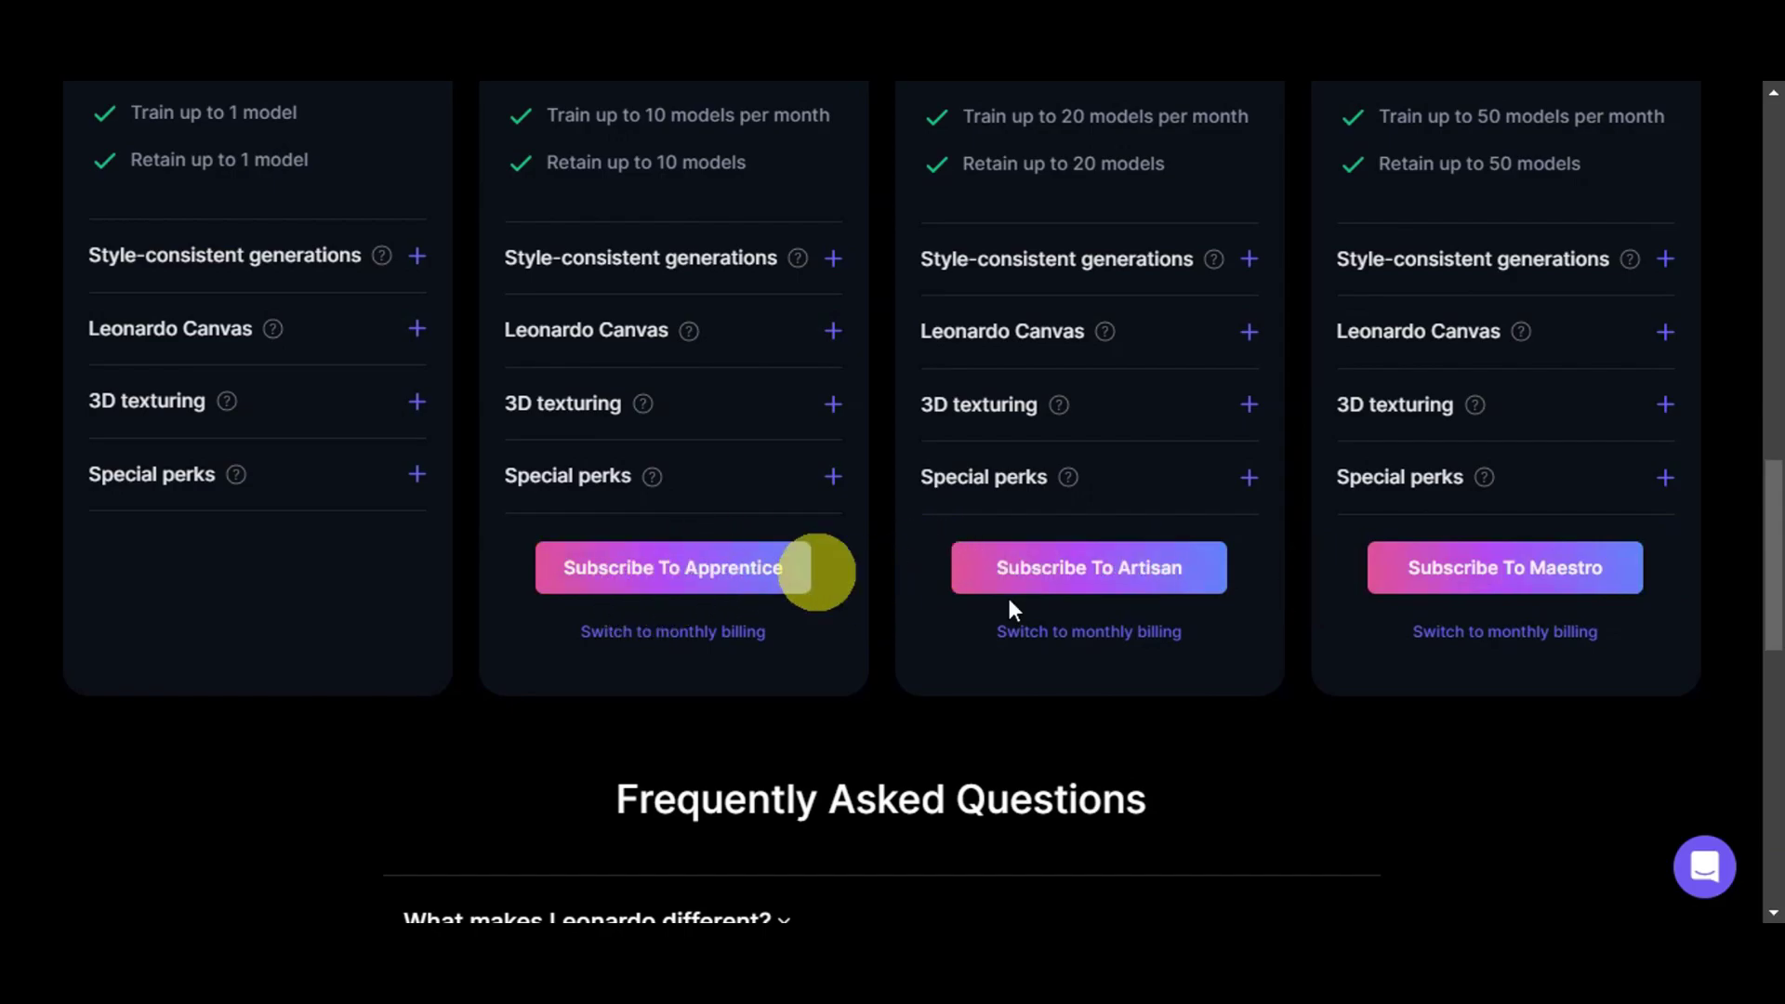
{"action": "left_click", "coordinate": [1773, 656]}
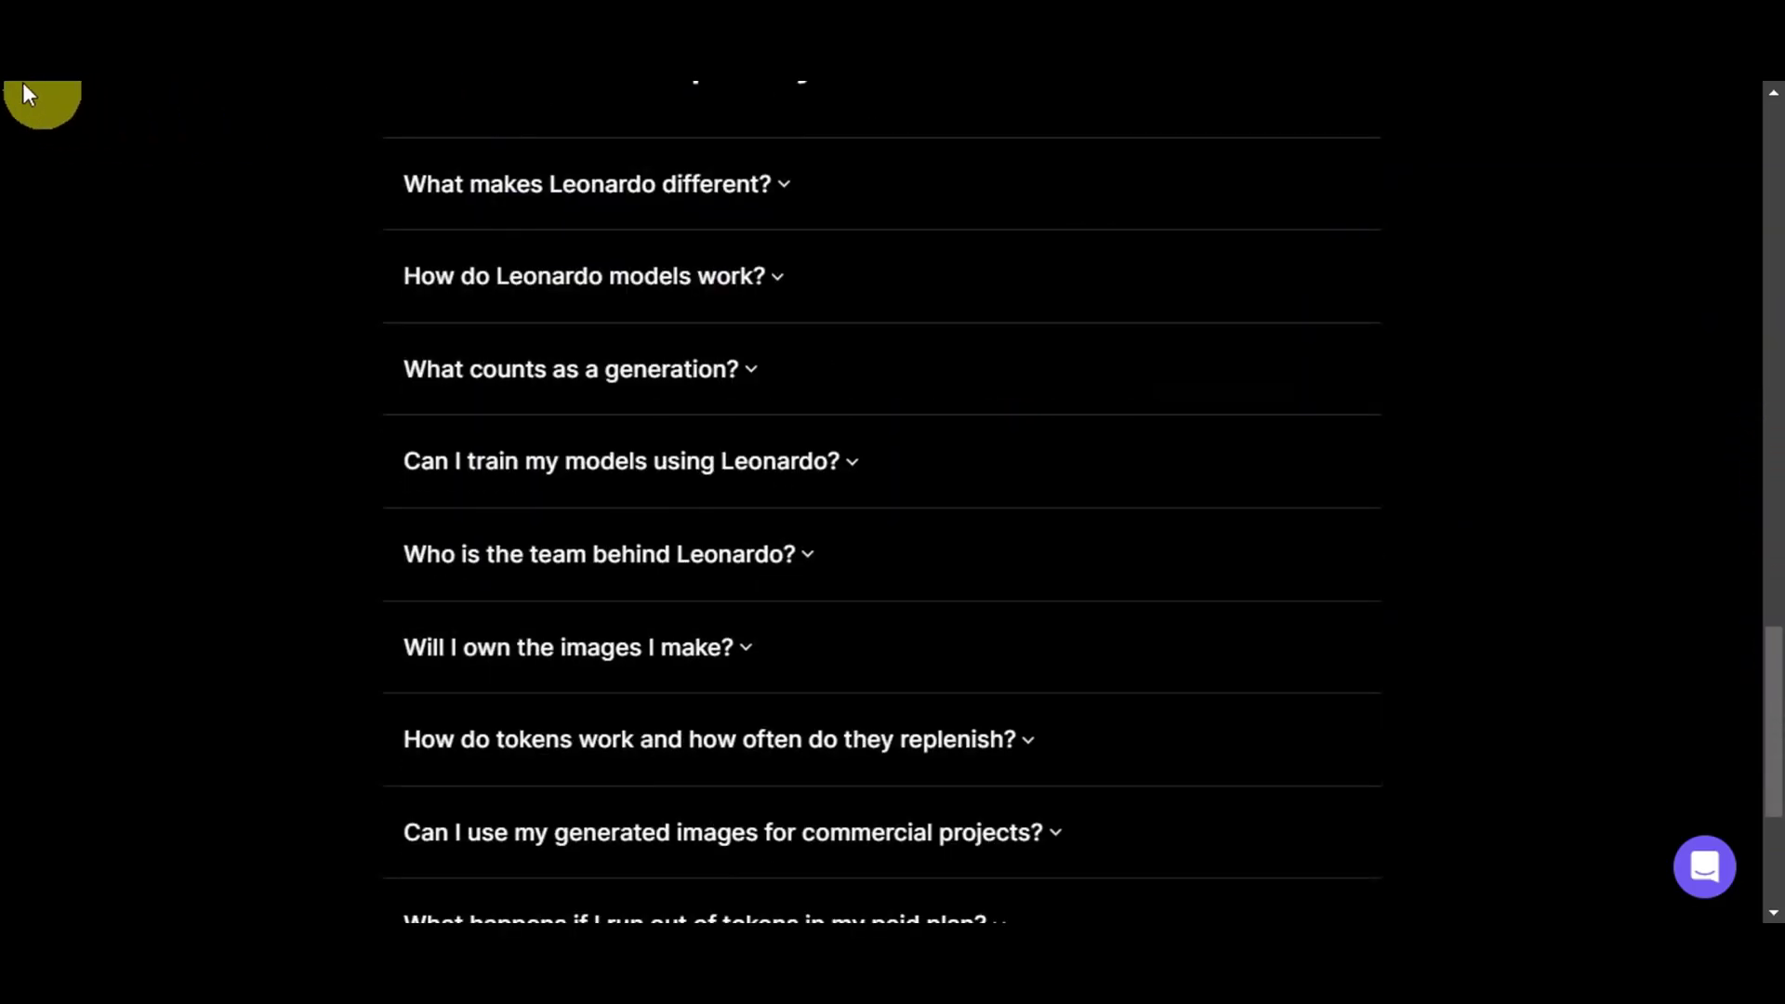
{"action": "left_click", "coordinate": [26, 61]}
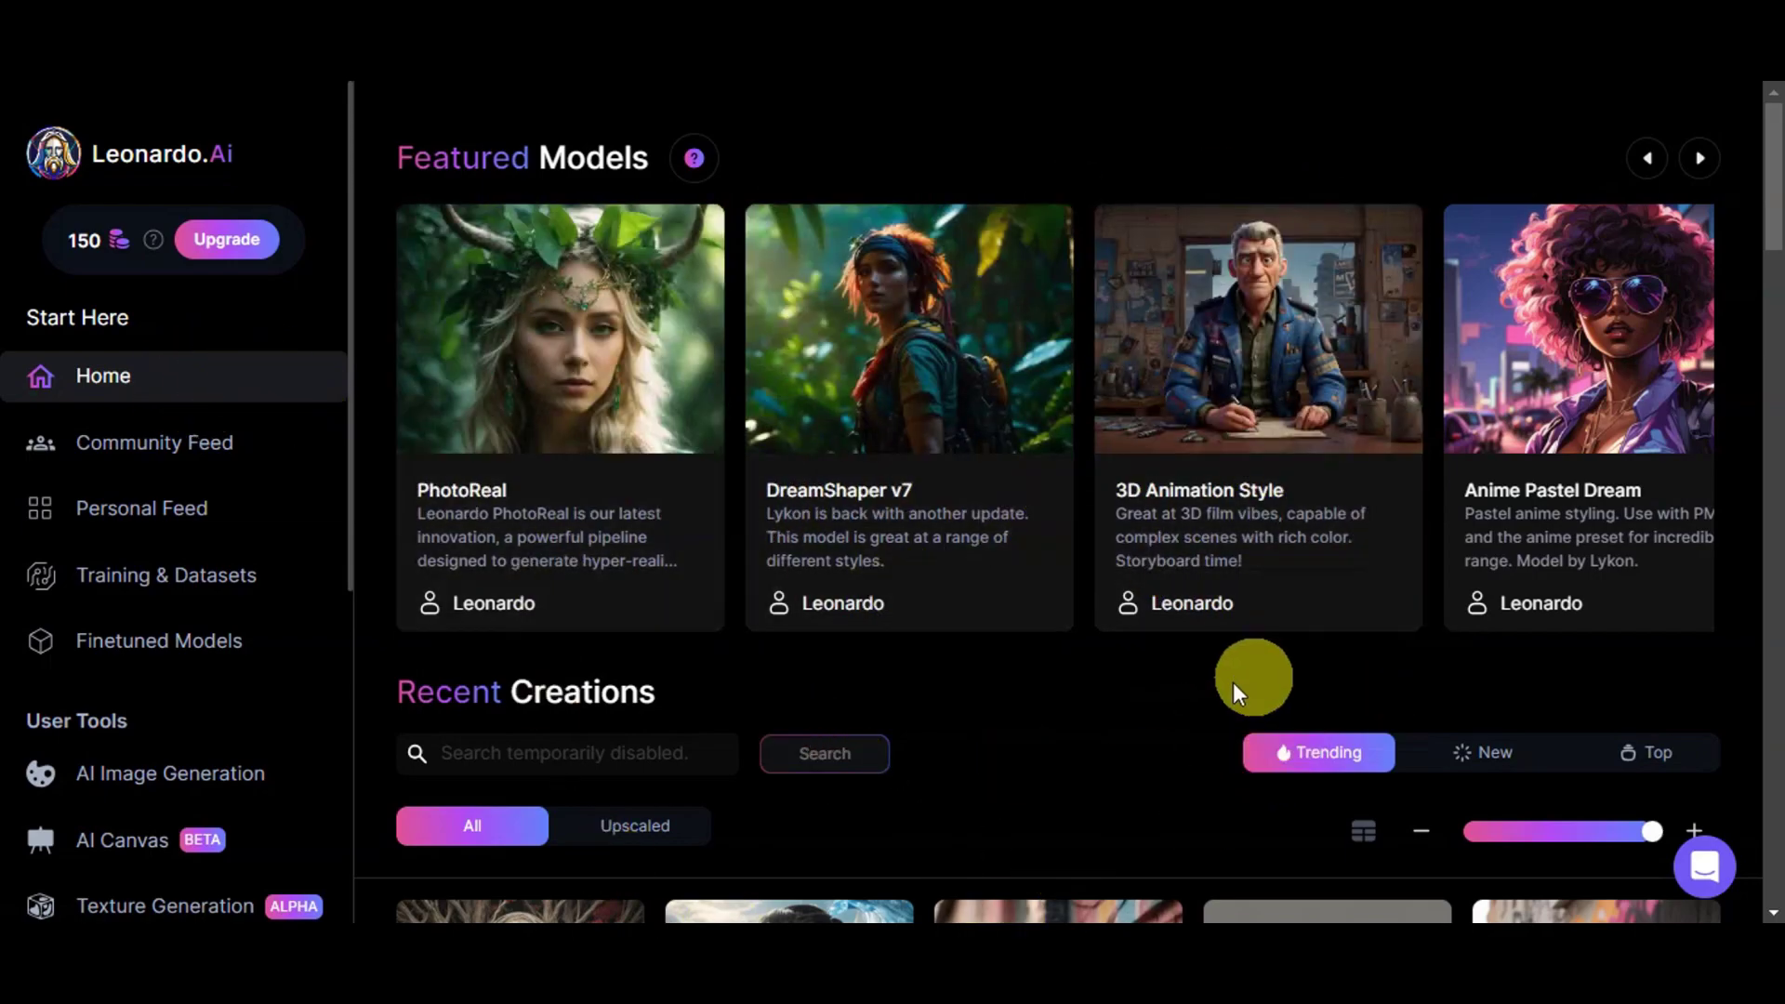
Step: View the Community Feed and look through your own generations in the Personal Feed
{"action": "left_click", "coordinate": [116, 469]}
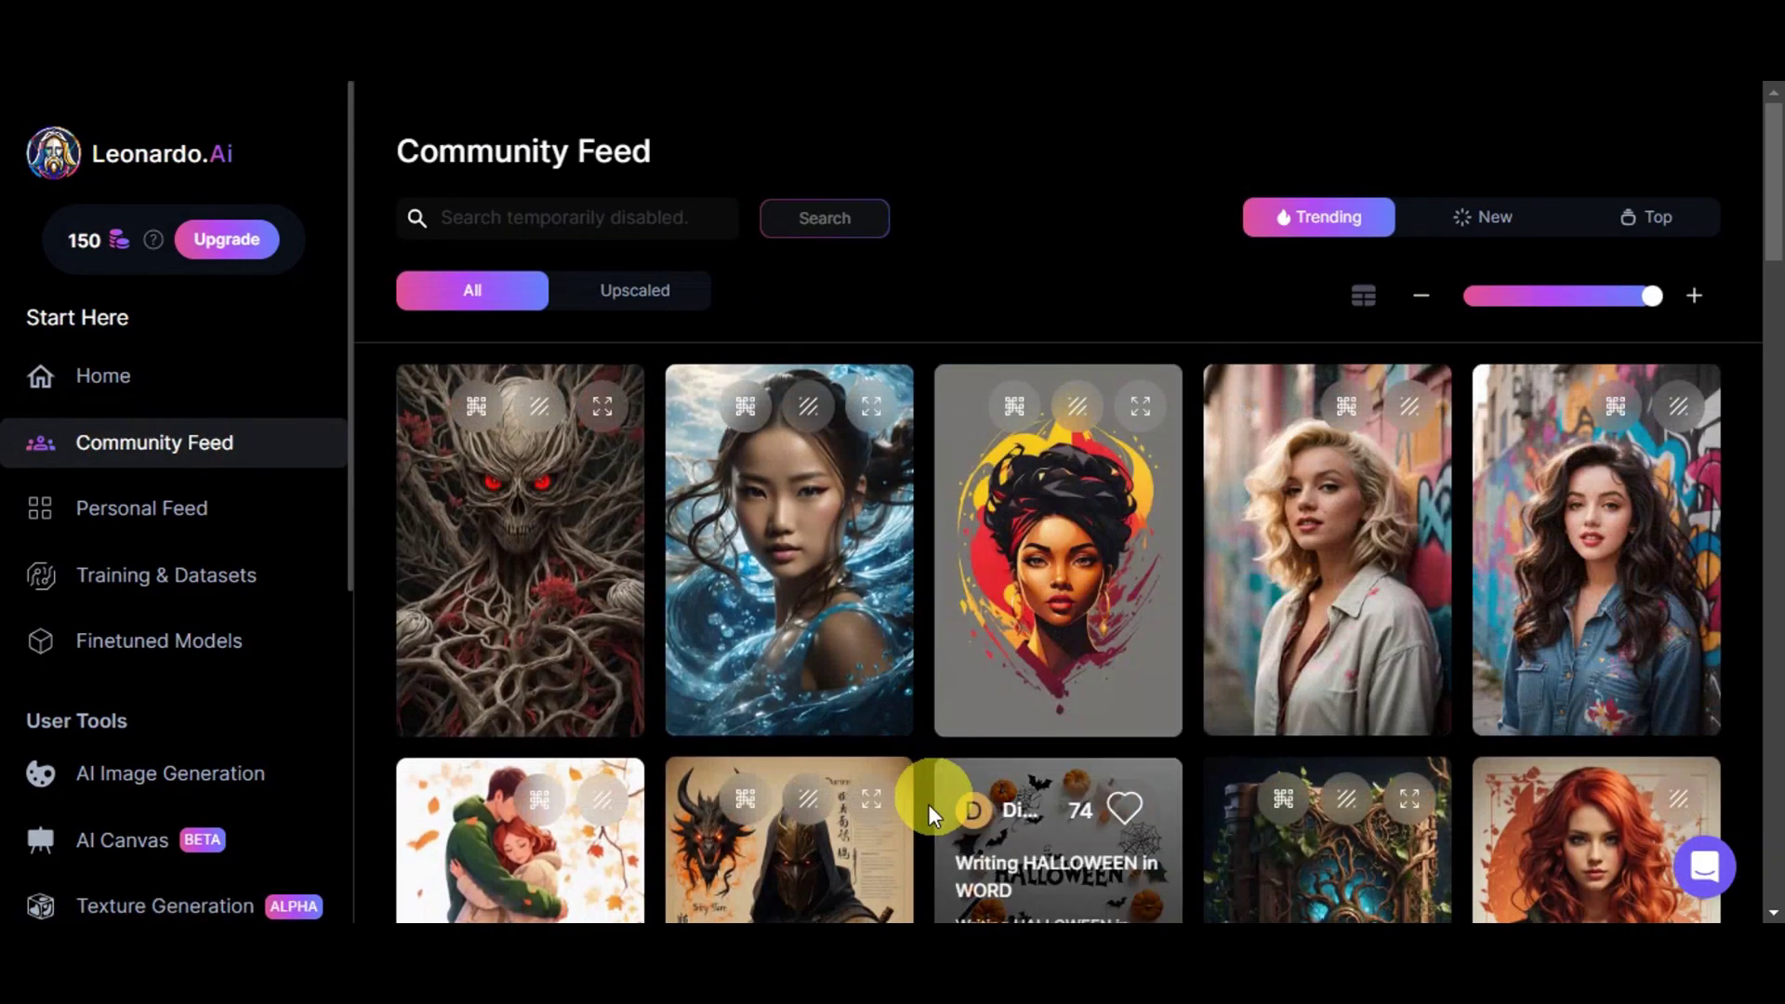
{"action": "left_click", "coordinate": [109, 513]}
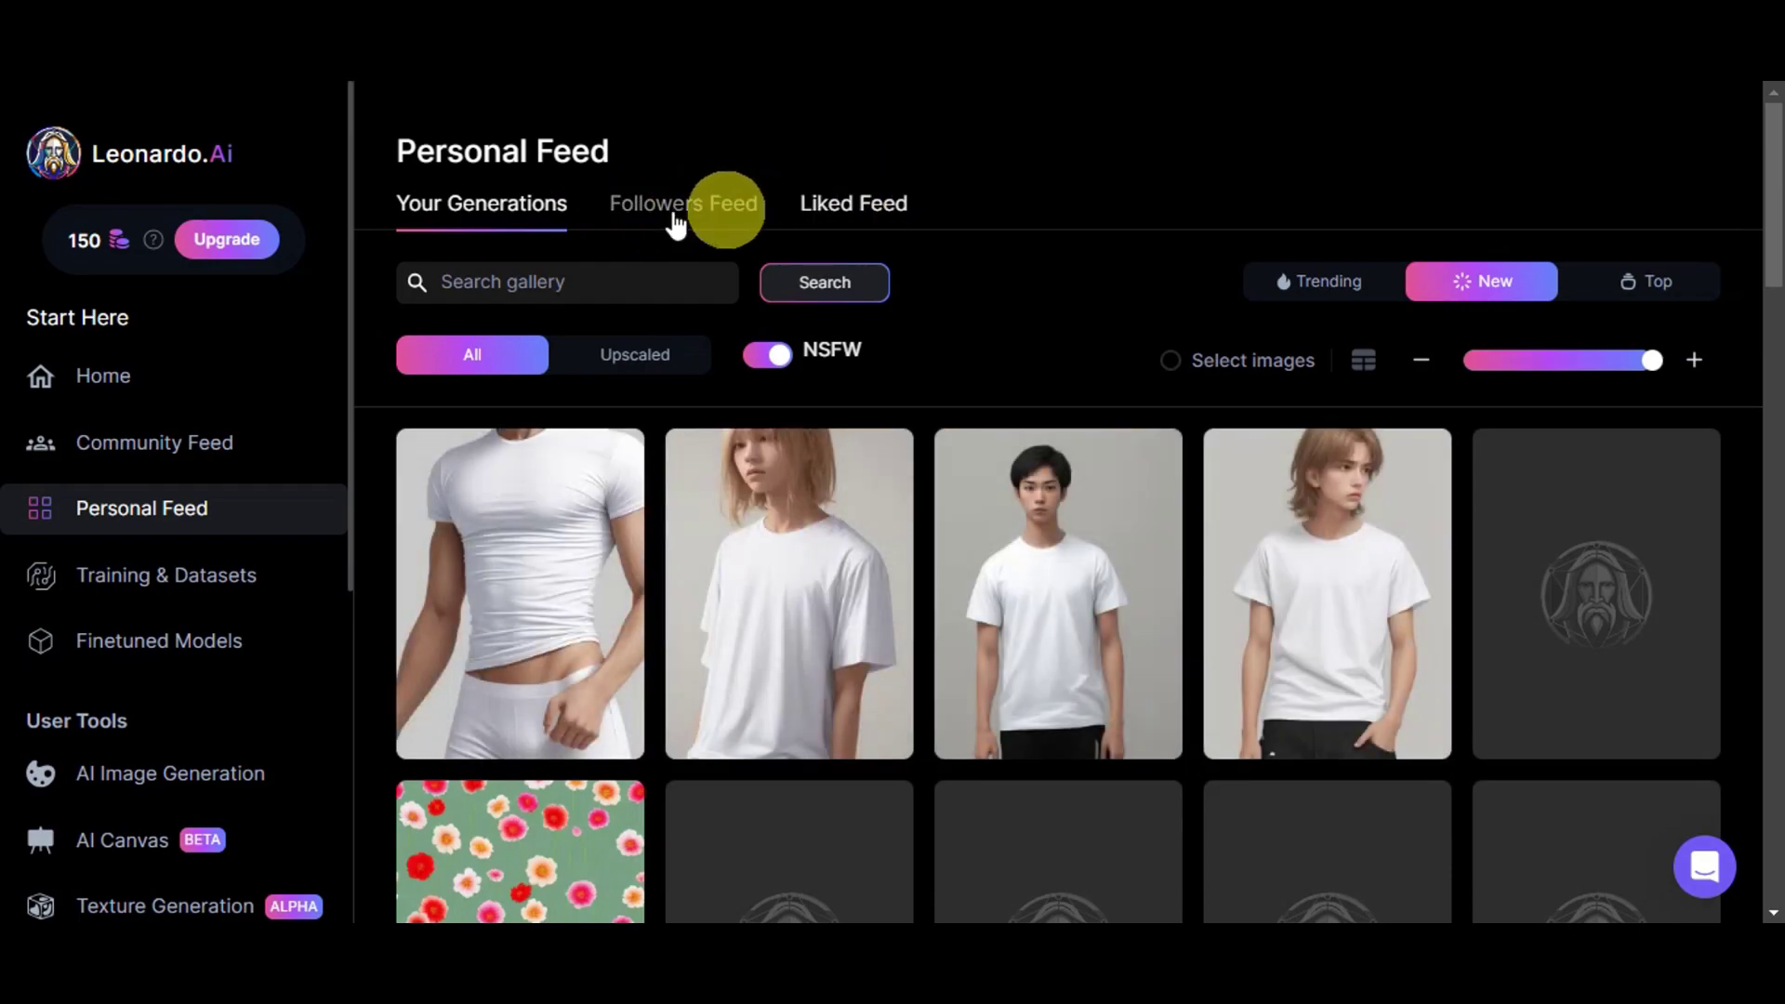
{"action": "scroll", "coordinate": [856, 662], "scroll_direction": "down", "scroll_amount": 2}
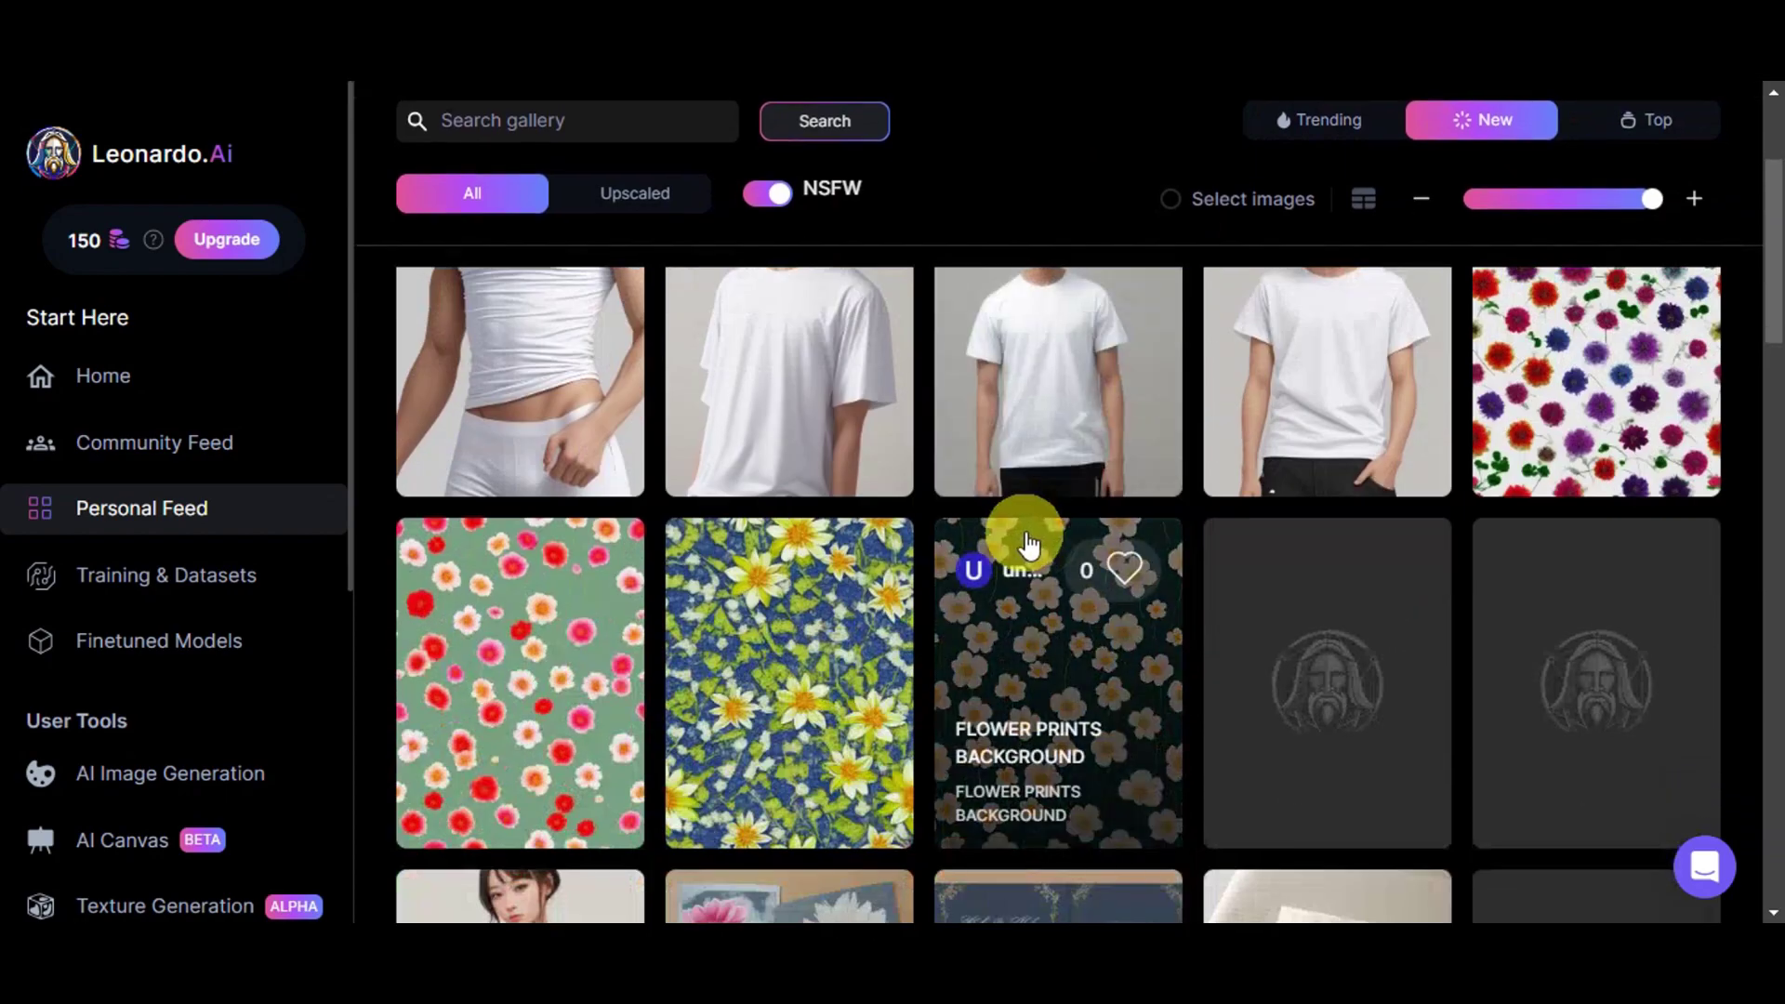
{"action": "scroll", "coordinate": [1028, 579], "scroll_direction": "down", "scroll_amount": 3}
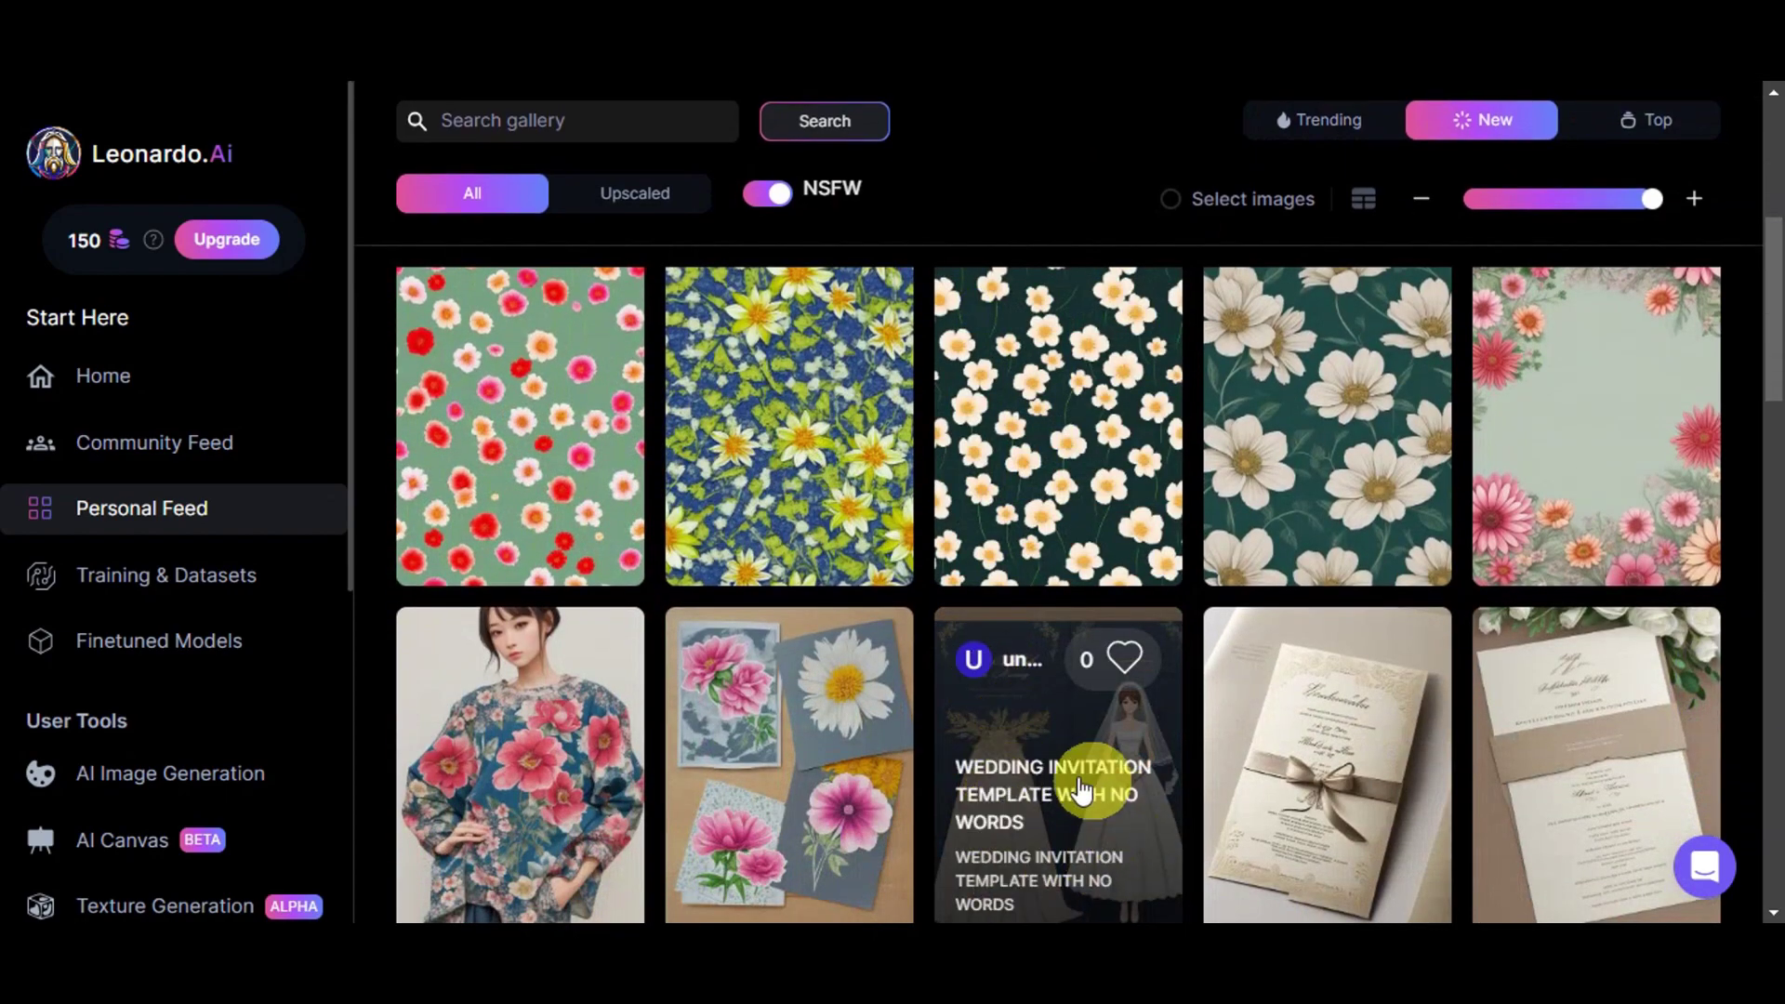
Step: Go to Training & Datasets, view the form for creating a new dataset, and close it without creating one
{"action": "left_click", "coordinate": [136, 576]}
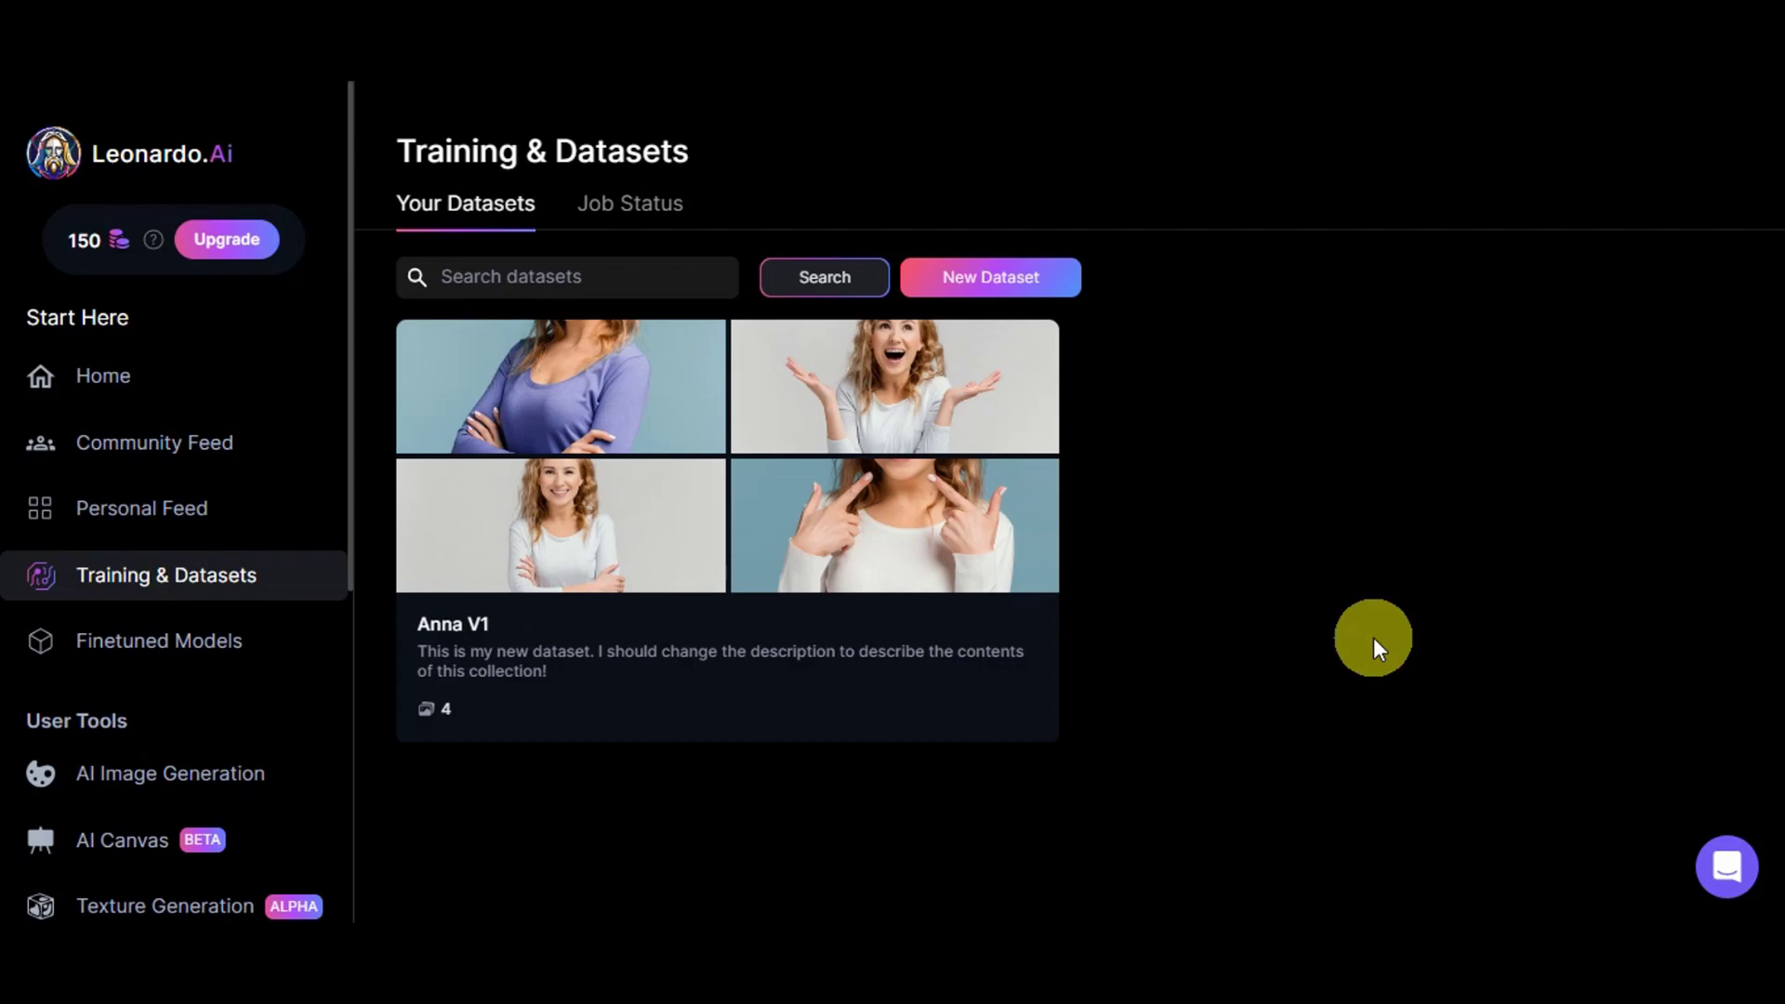
{"action": "left_click", "coordinate": [1013, 277]}
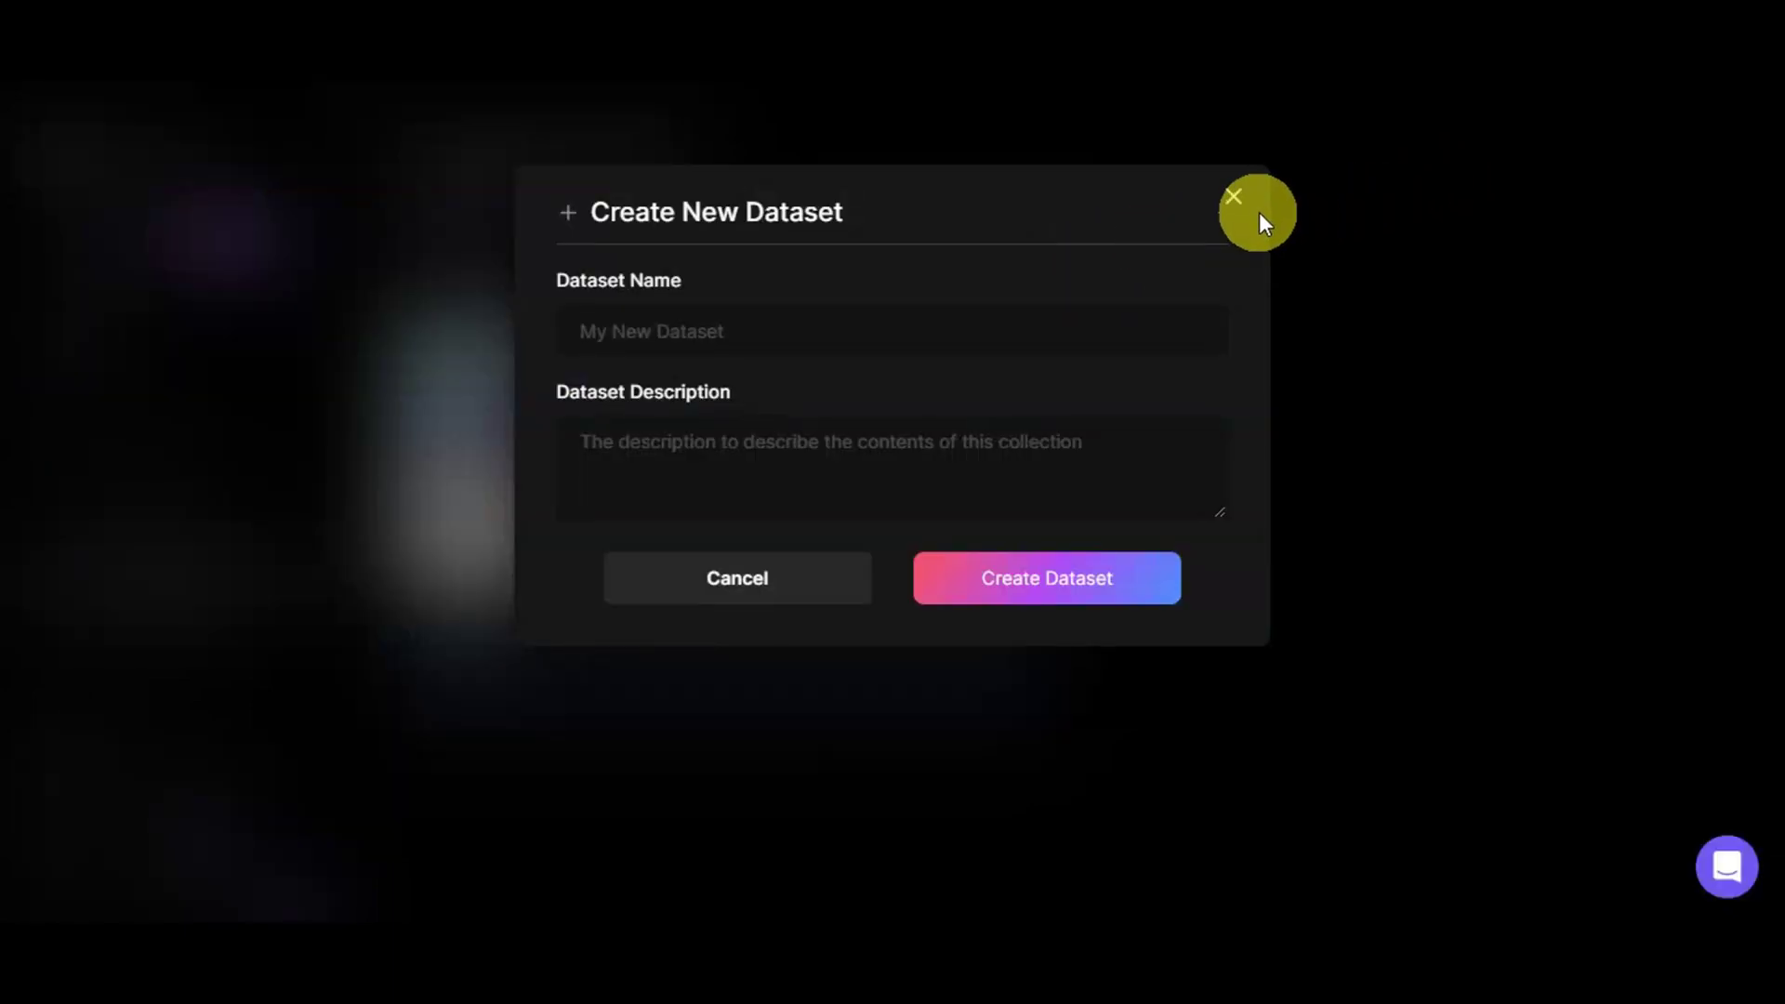
{"action": "left_click", "coordinate": [1233, 196]}
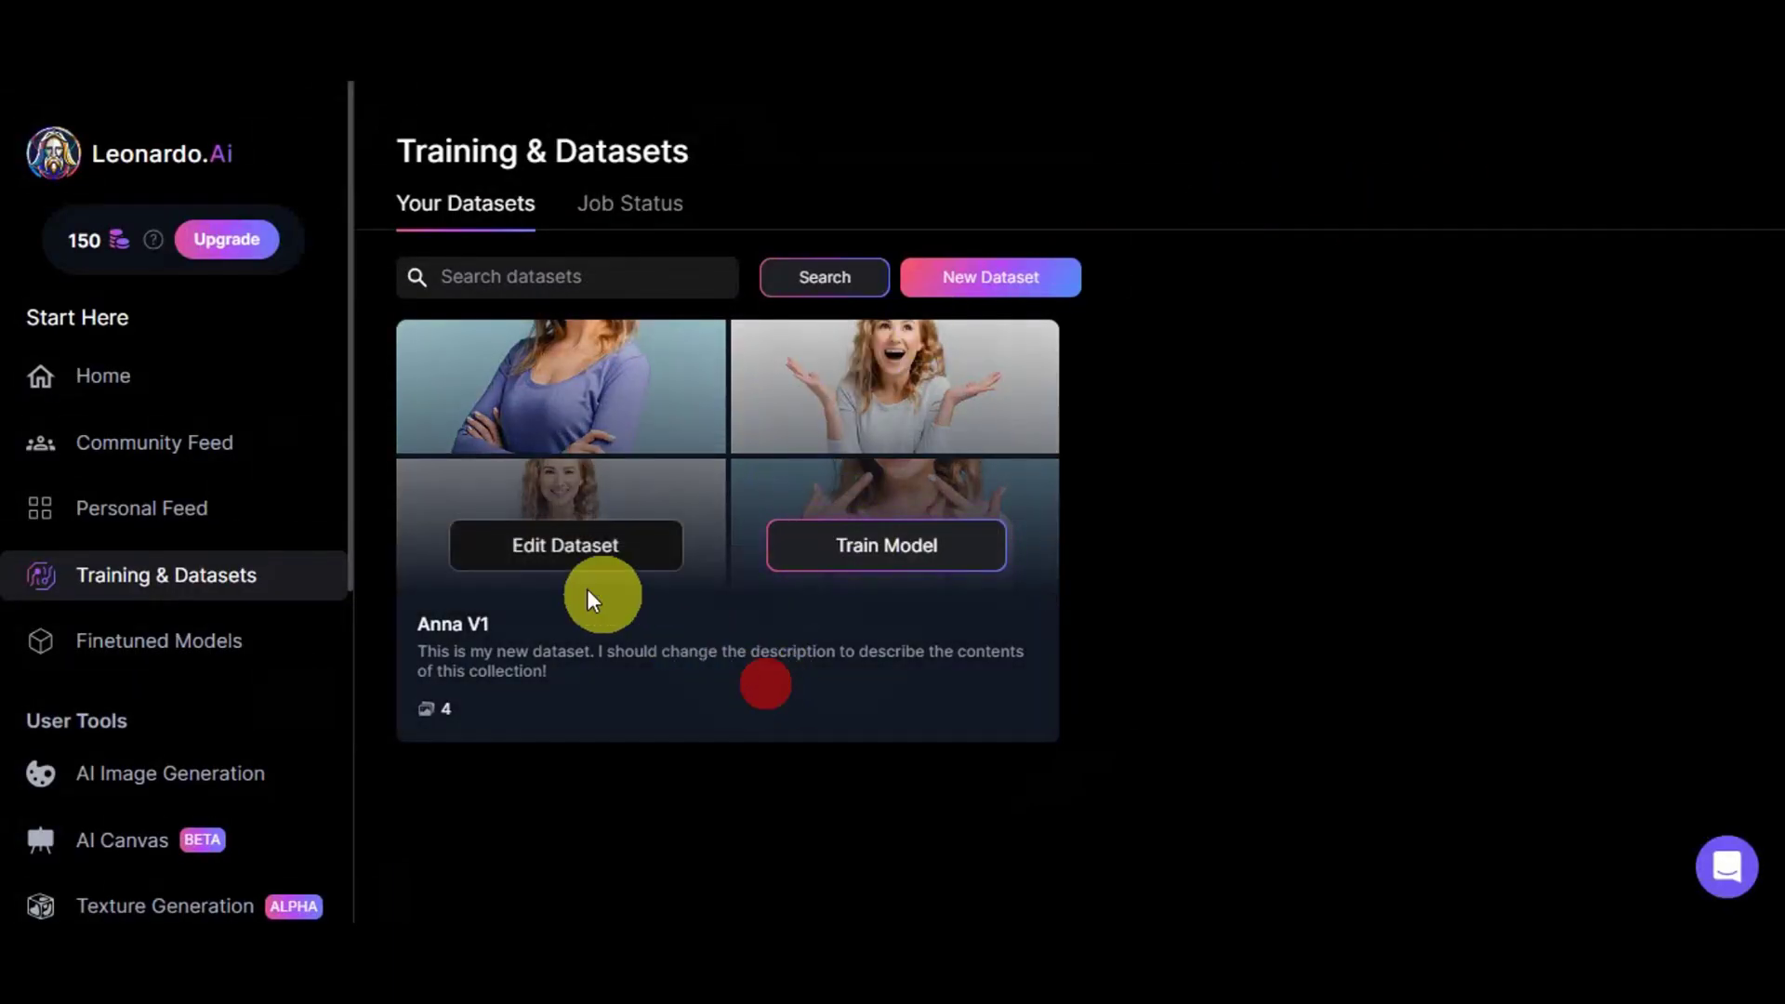
Step: Inspect the existing dataset's name, description and images in the Dataset Editor, and return to the dataset list
{"action": "left_click", "coordinate": [569, 558]}
{"action": "scroll", "coordinate": [1120, 643], "scroll_direction": "down", "scroll_amount": 1}
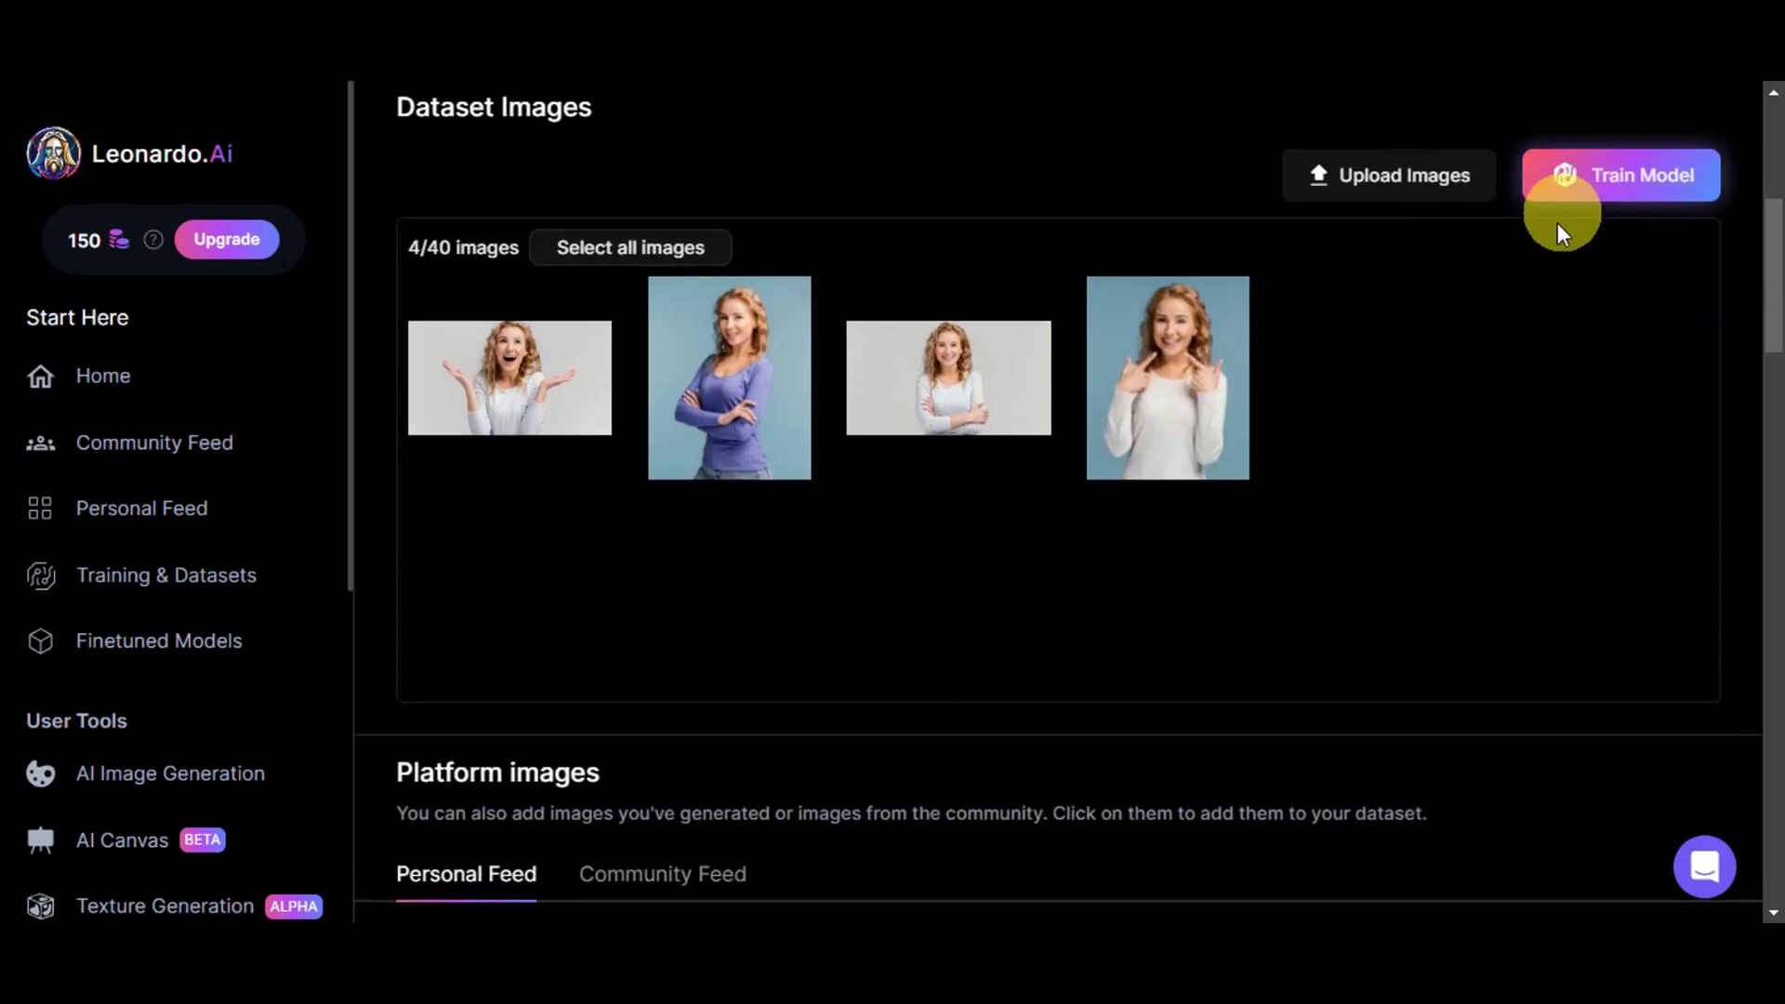
{"action": "scroll", "coordinate": [1103, 522], "scroll_direction": "down", "scroll_amount": 3}
{"action": "scroll", "coordinate": [1112, 403], "scroll_direction": "up", "scroll_amount": 4}
{"action": "scroll", "coordinate": [690, 265], "scroll_direction": "up", "scroll_amount": 3}
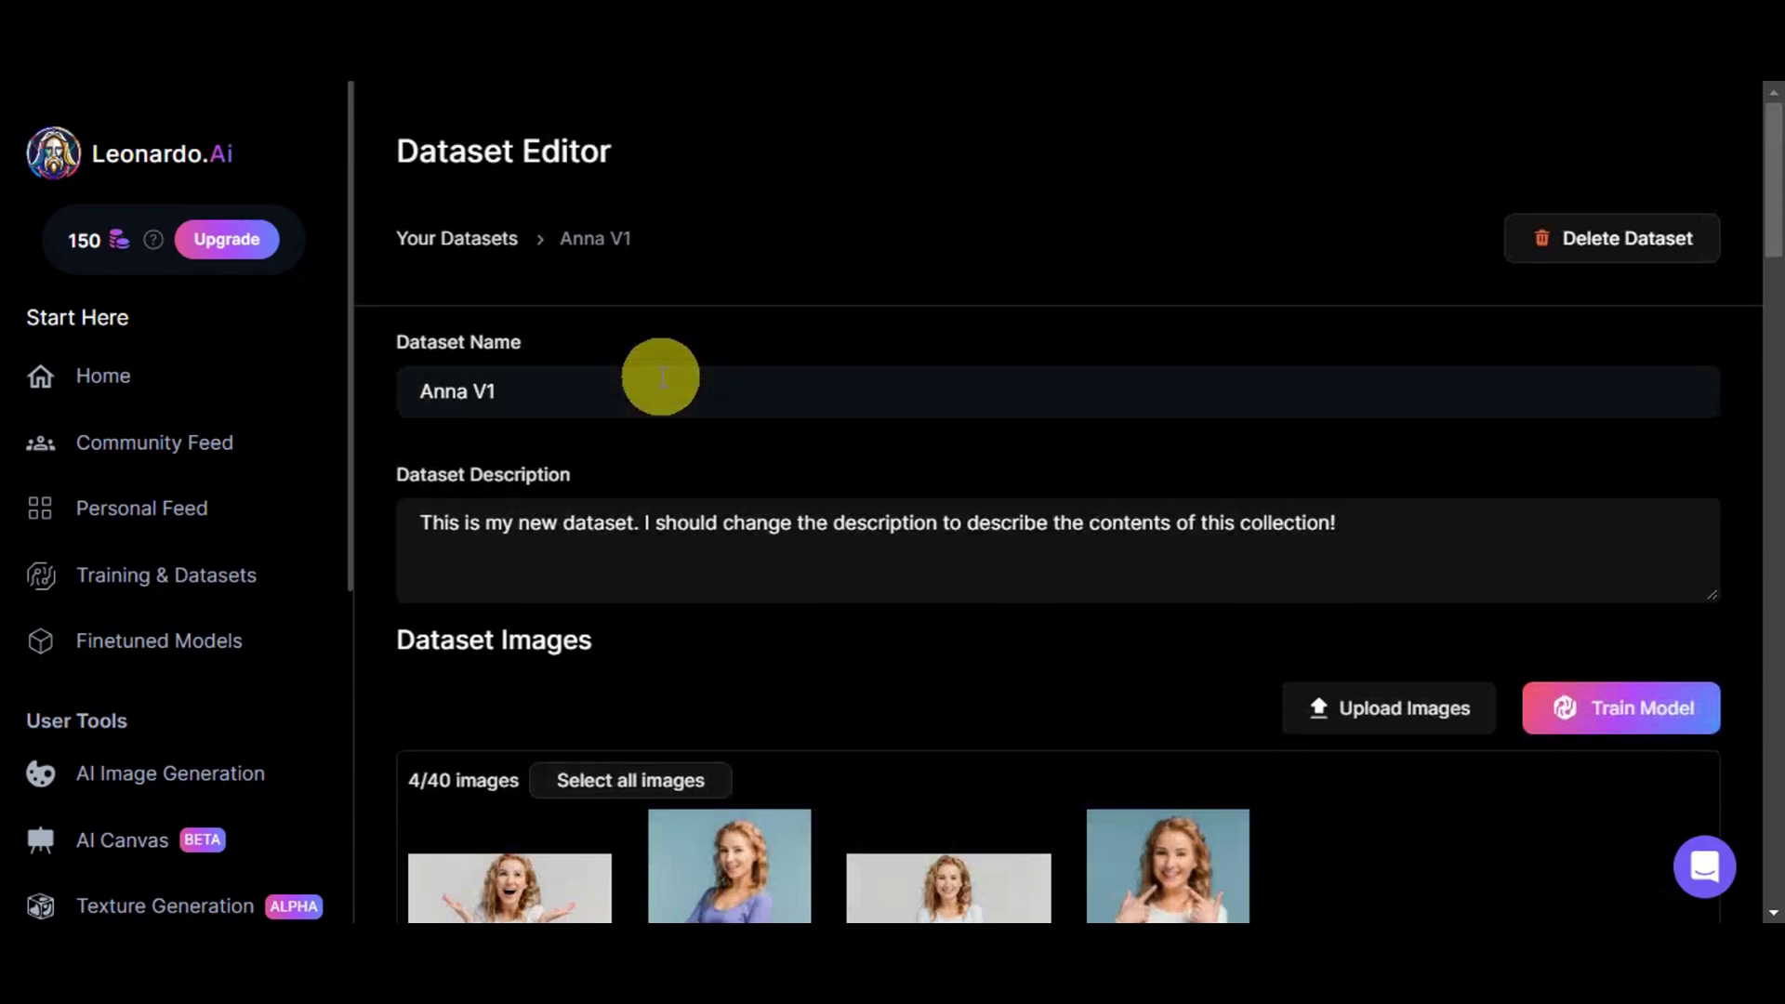
{"action": "left_click", "coordinate": [456, 238]}
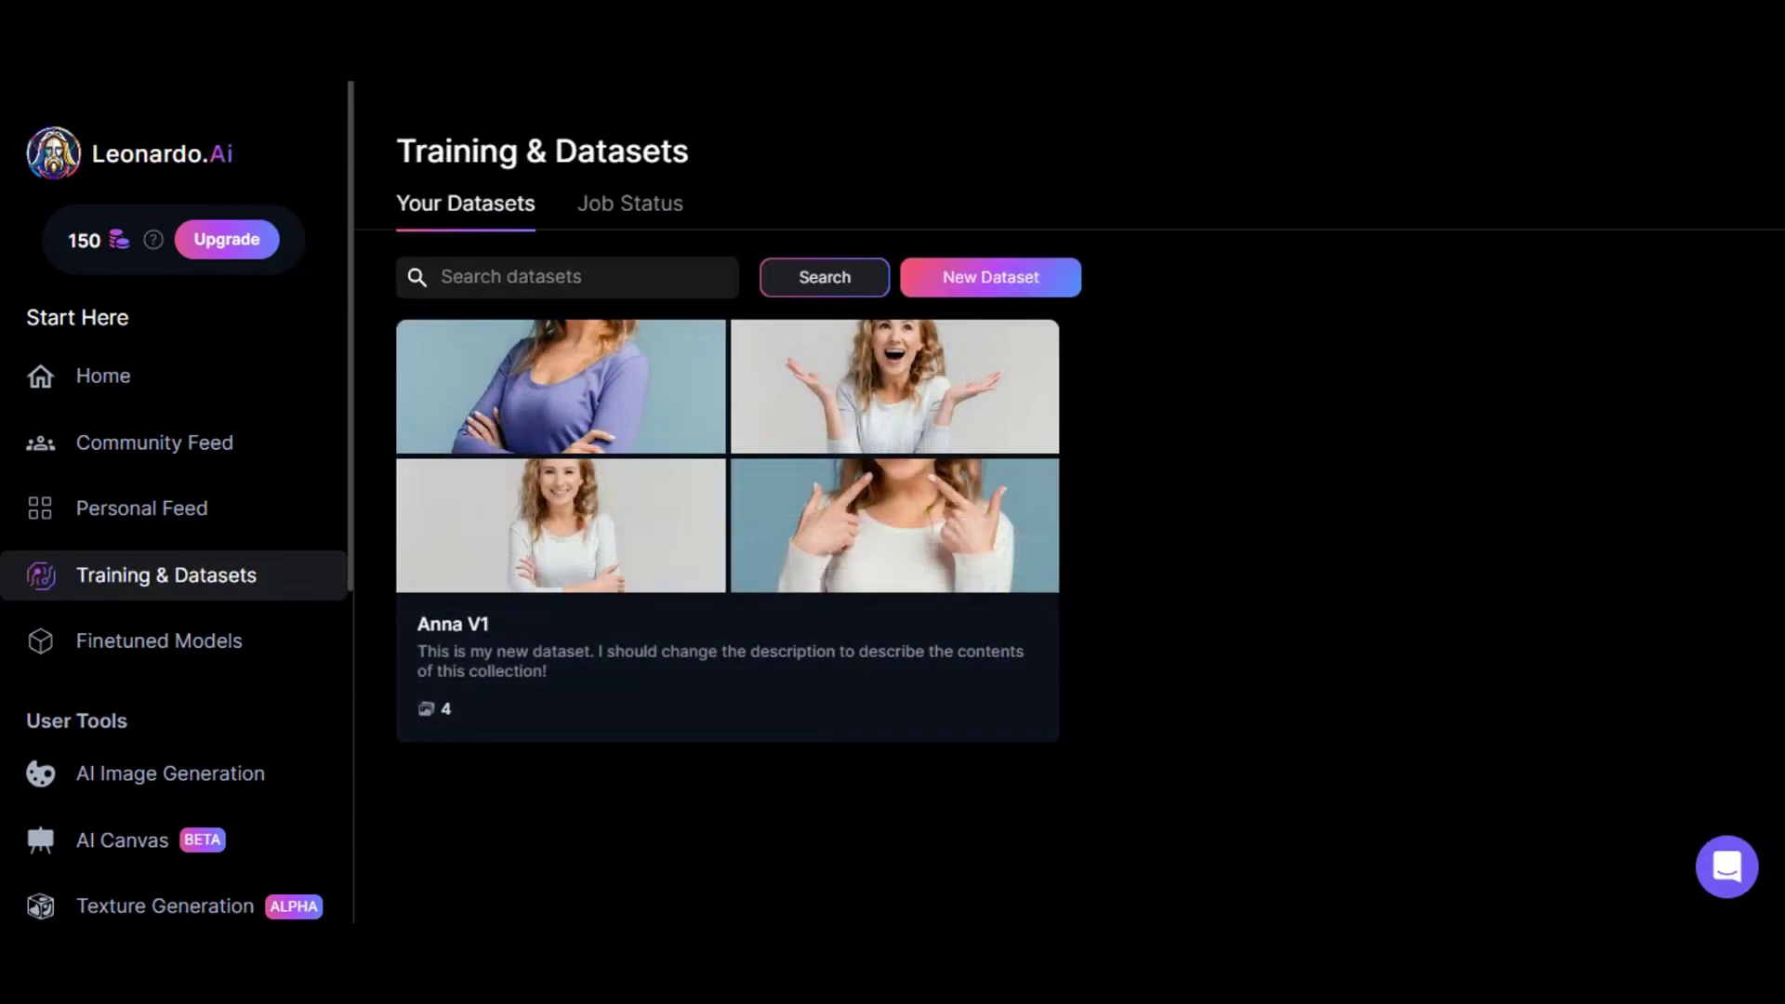
Step: Look through the Finetuned Models page, checking the favourite, own and community model collections
{"action": "left_click", "coordinate": [83, 640]}
{"action": "scroll", "coordinate": [214, 516], "scroll_direction": "down", "scroll_amount": 2}
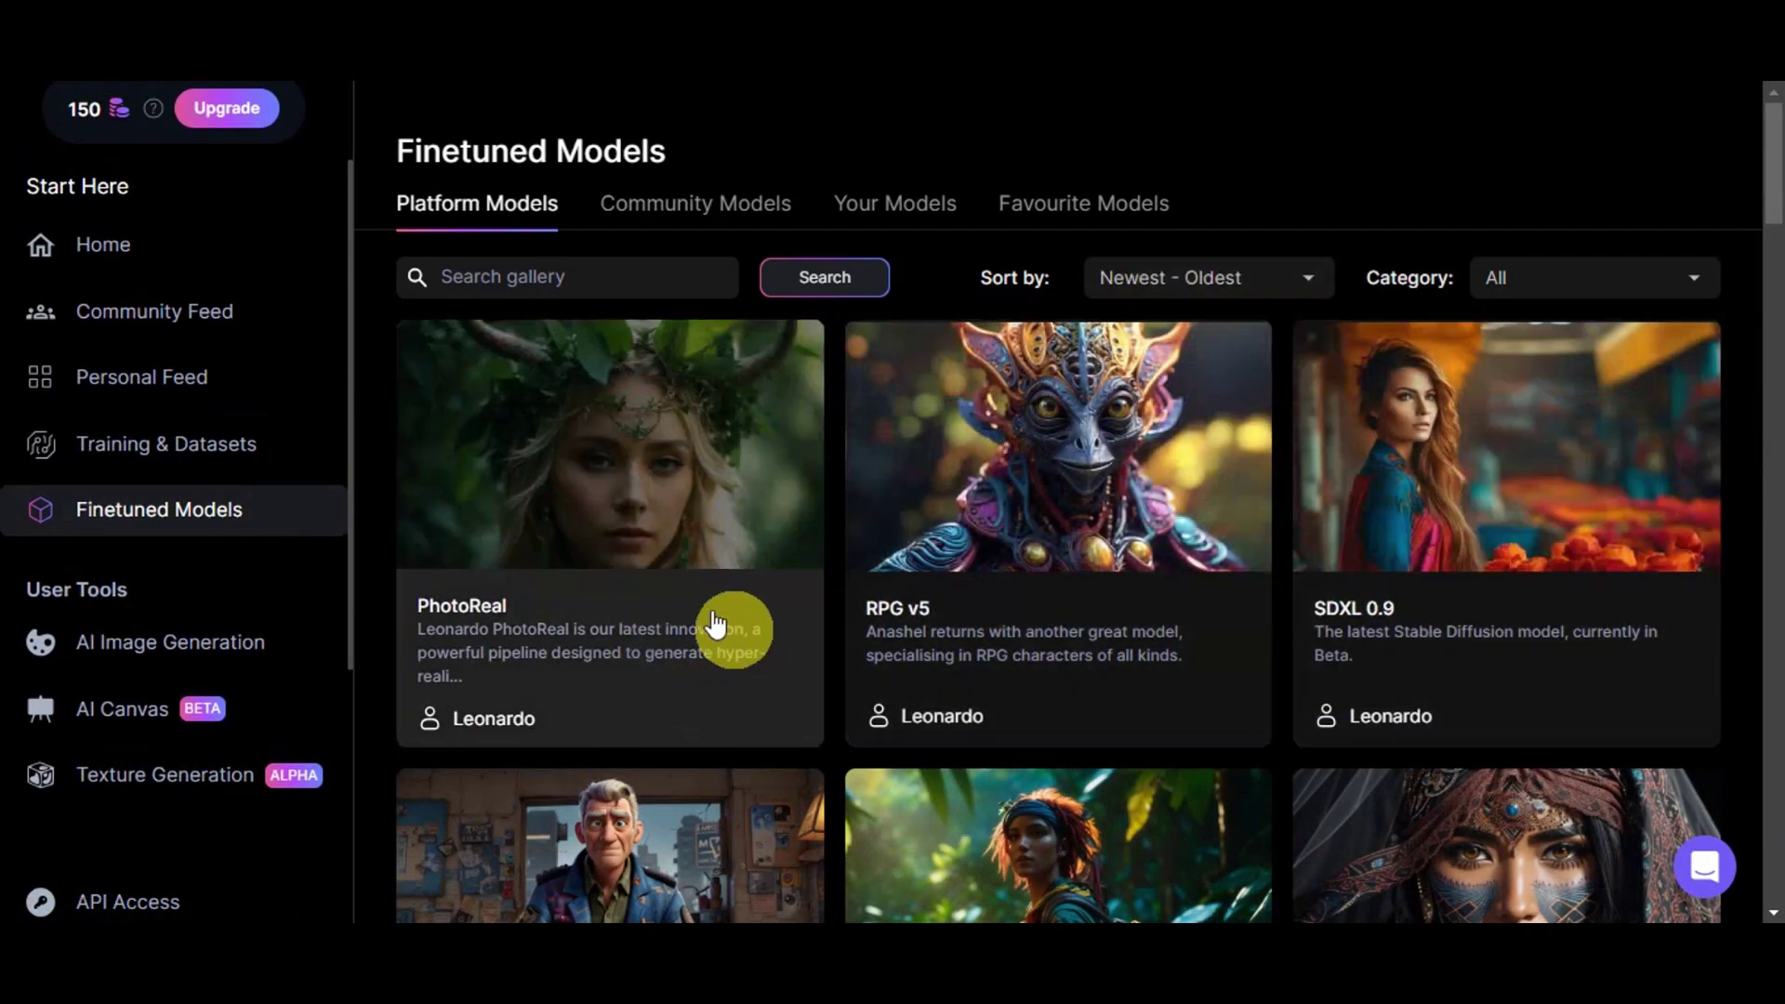
{"action": "left_click", "coordinate": [1079, 214]}
{"action": "left_click", "coordinate": [898, 214]}
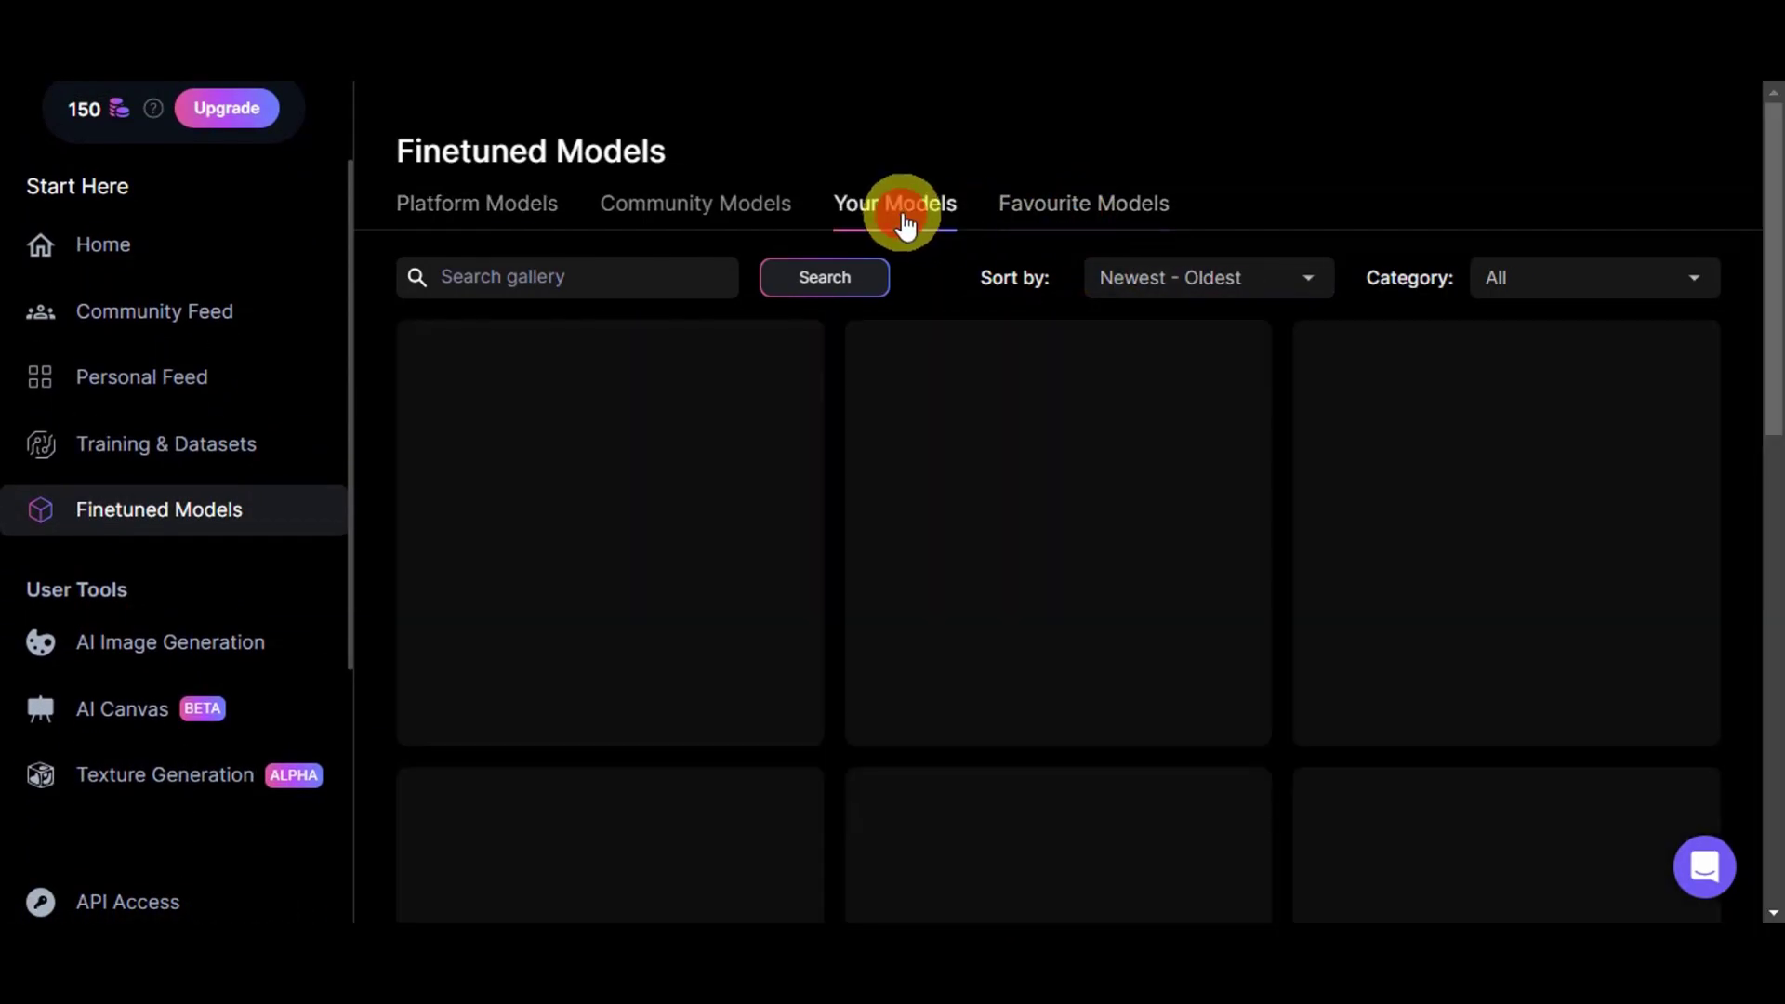
{"action": "left_click", "coordinate": [728, 214]}
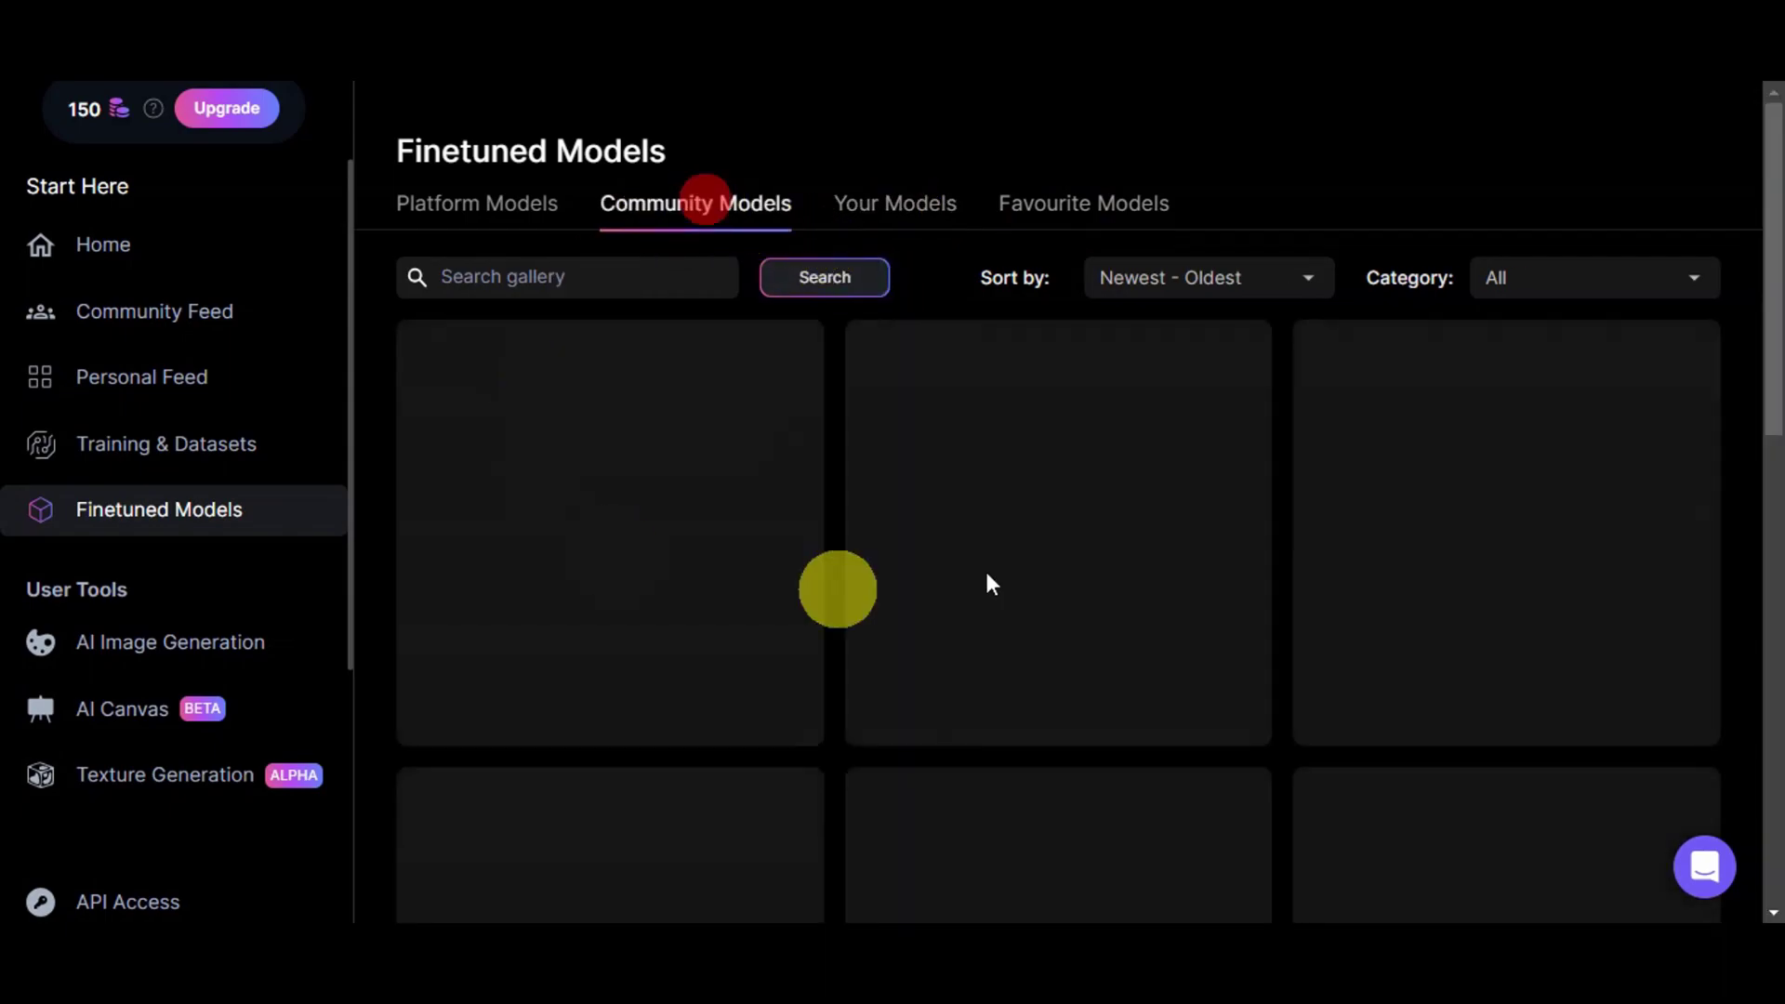
{"action": "scroll", "coordinate": [1581, 520], "scroll_direction": "down", "scroll_amount": 4}
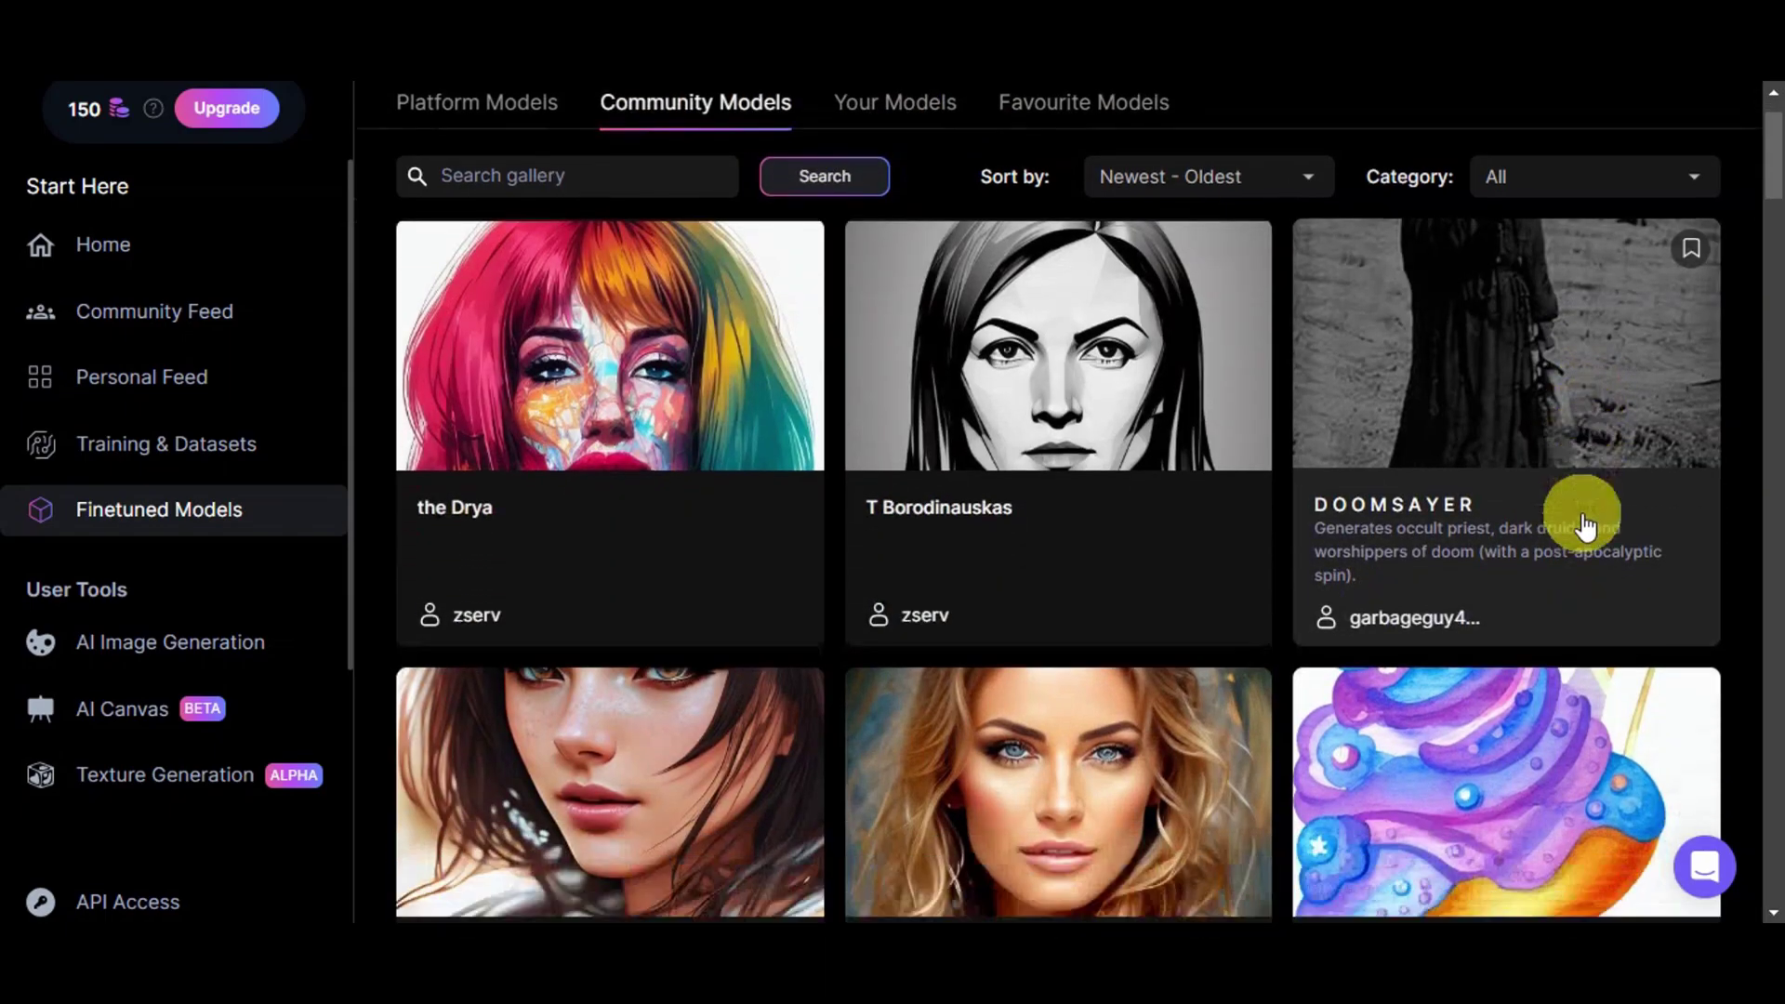
{"action": "scroll", "coordinate": [1548, 651], "scroll_direction": "down", "scroll_amount": 7}
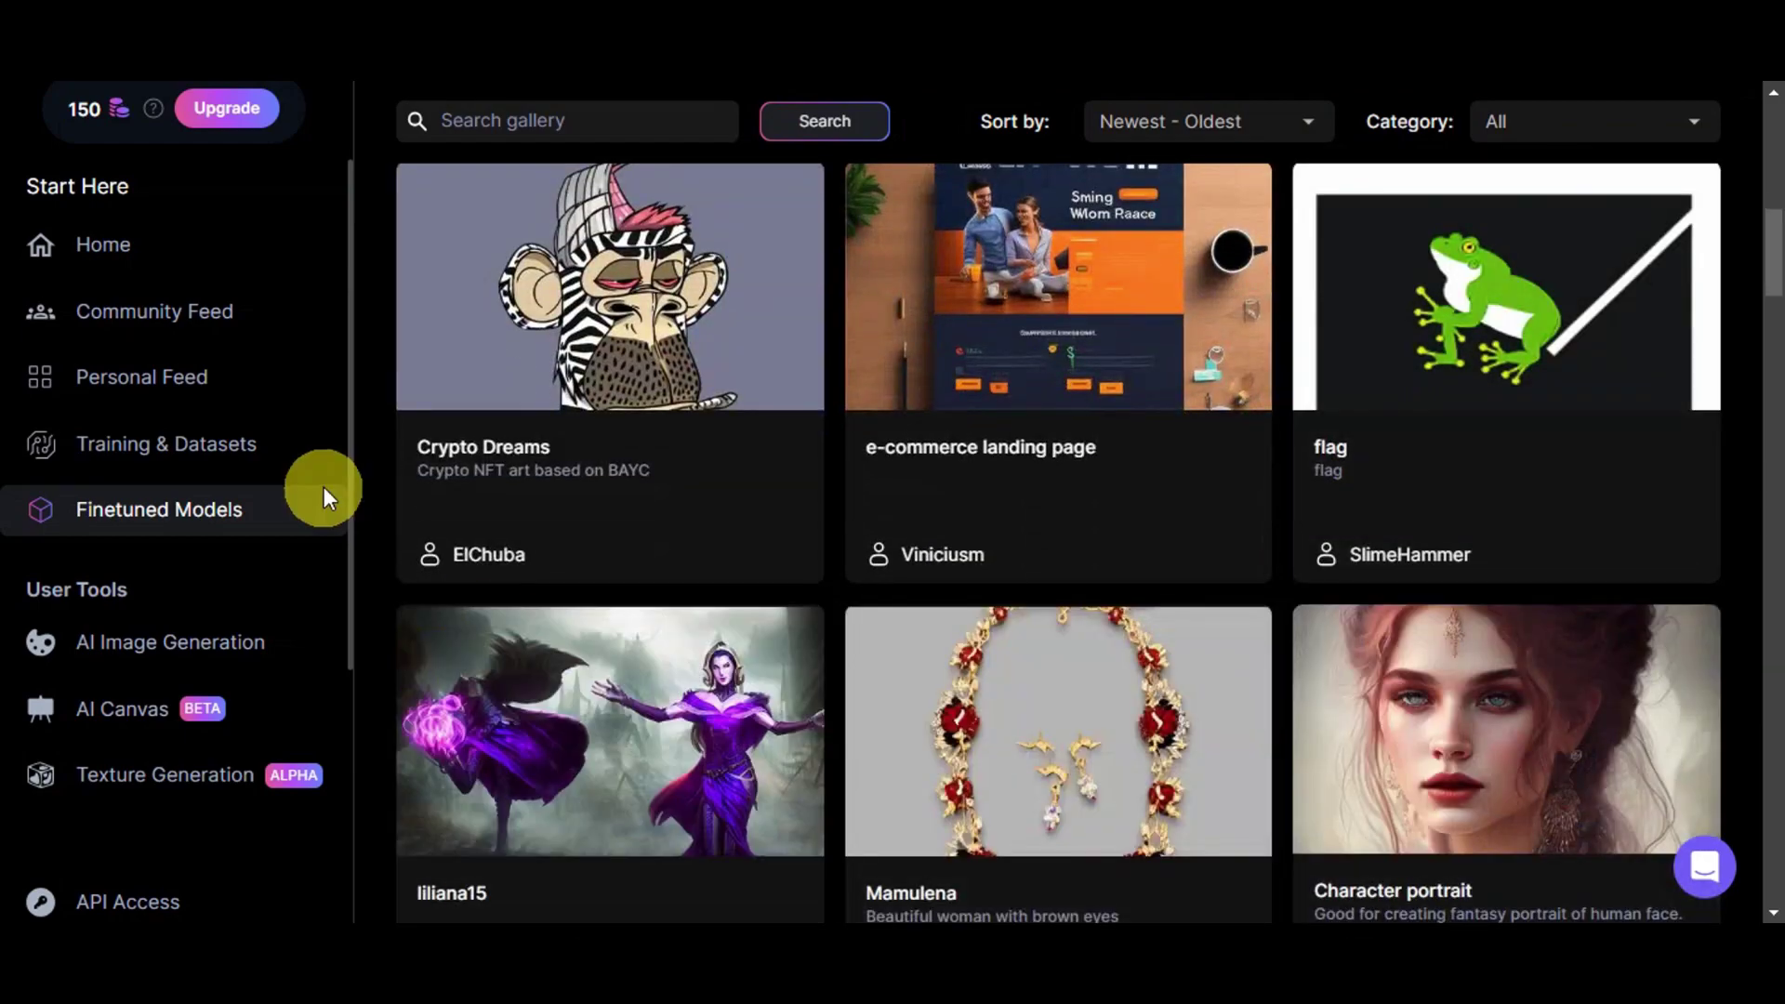
Step: Look over the User Tools and the account and help entries in the main navigation
{"action": "scroll", "coordinate": [318, 483], "scroll_direction": "up", "scroll_amount": 2}
{"action": "scroll", "coordinate": [233, 669], "scroll_direction": "down", "scroll_amount": 3}
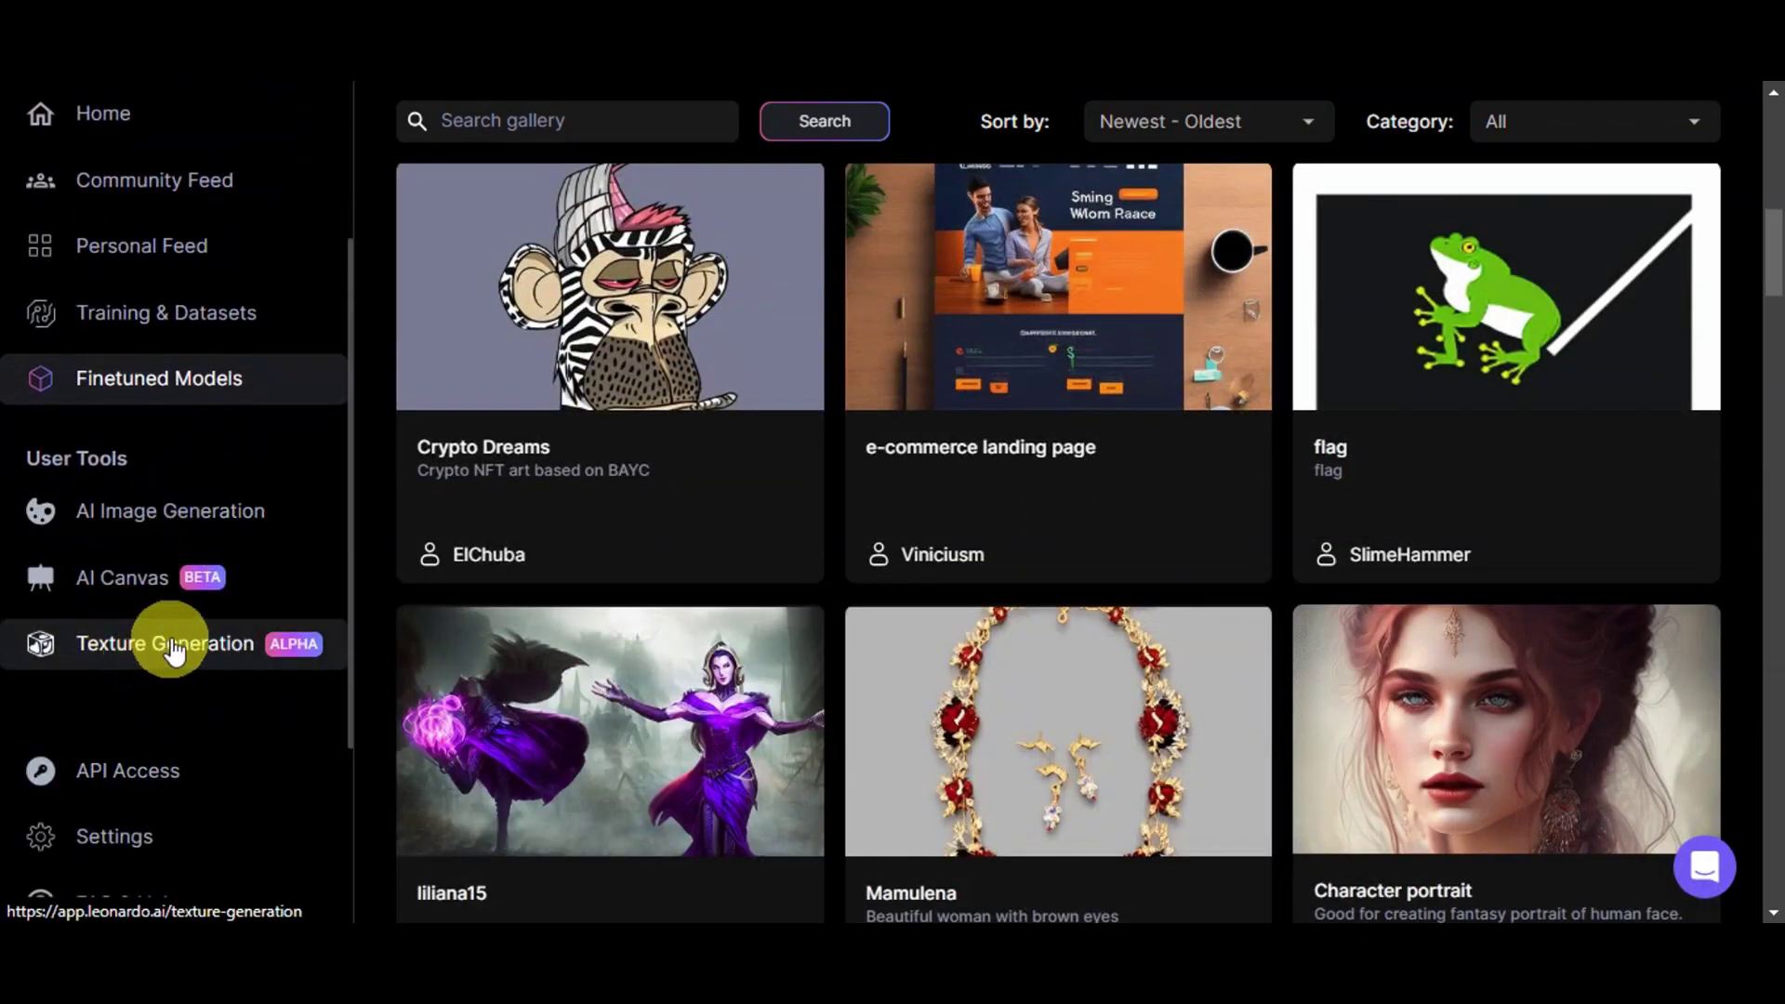
{"action": "scroll", "coordinate": [224, 558], "scroll_direction": "down", "scroll_amount": 3}
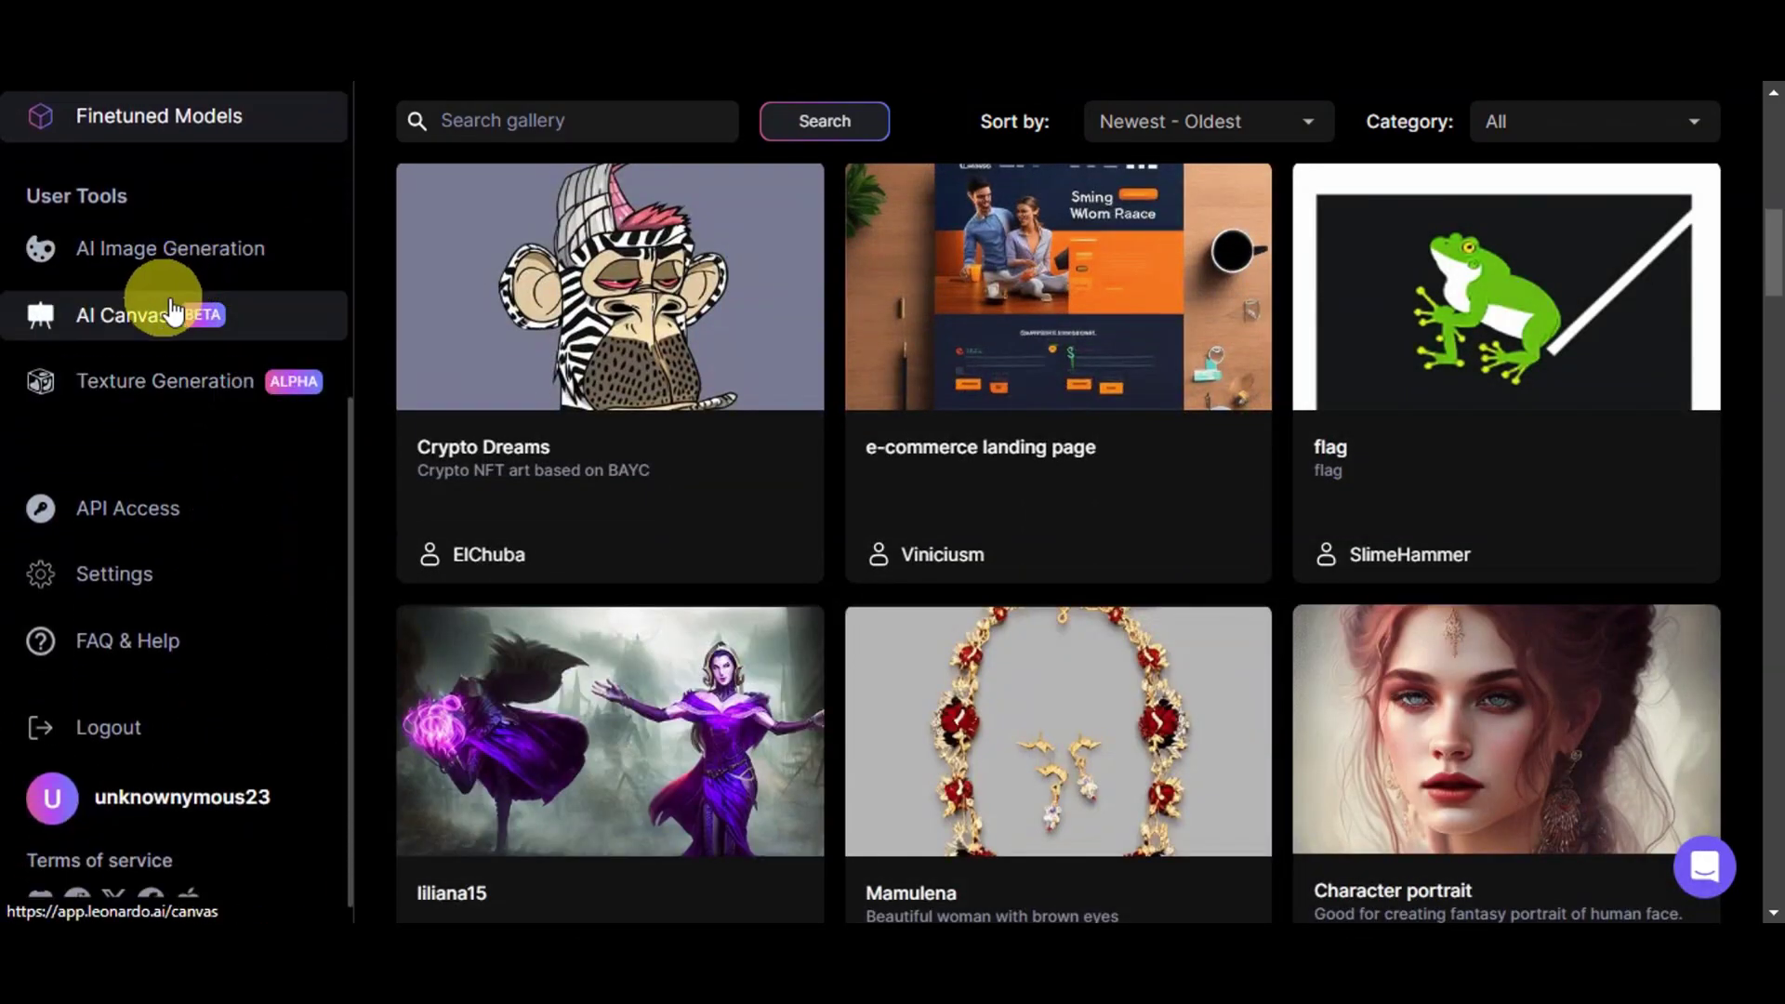
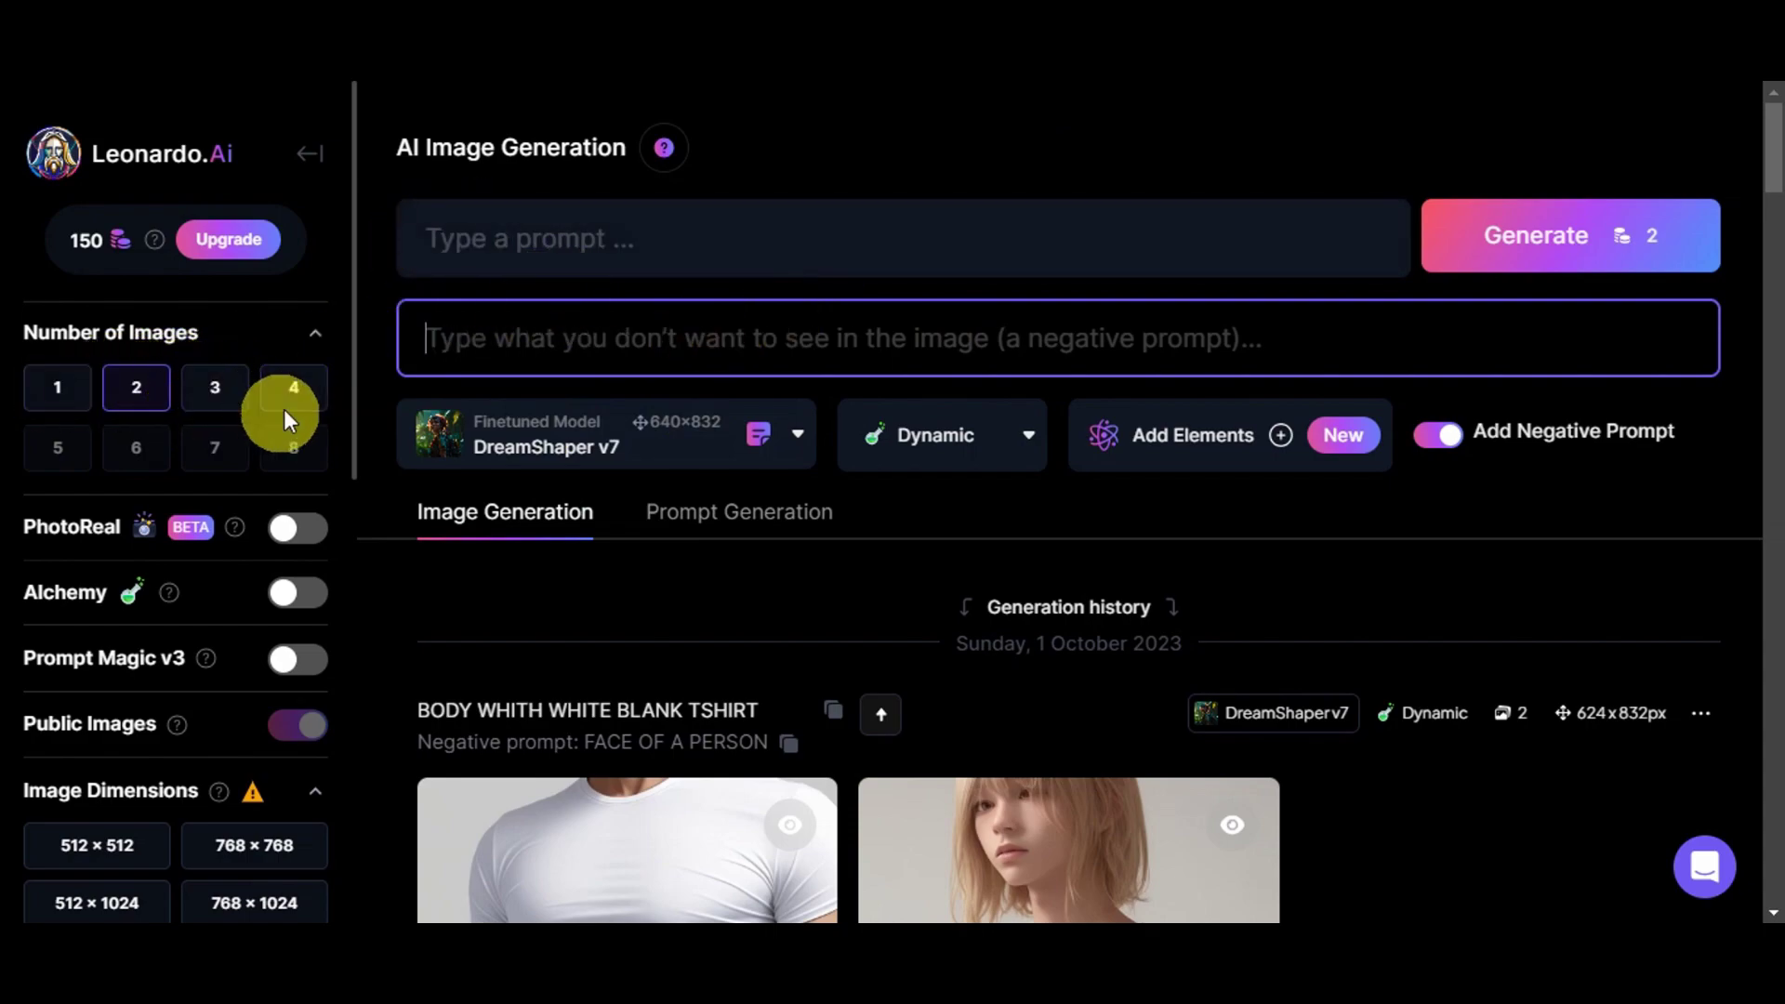
Step: Examine the AI Image Generation settings, from number of images and PhotoReal through image dimensions, aspect ratio, guidance scale and Image to Image
{"action": "scroll", "coordinate": [319, 347], "scroll_direction": "down", "scroll_amount": 1}
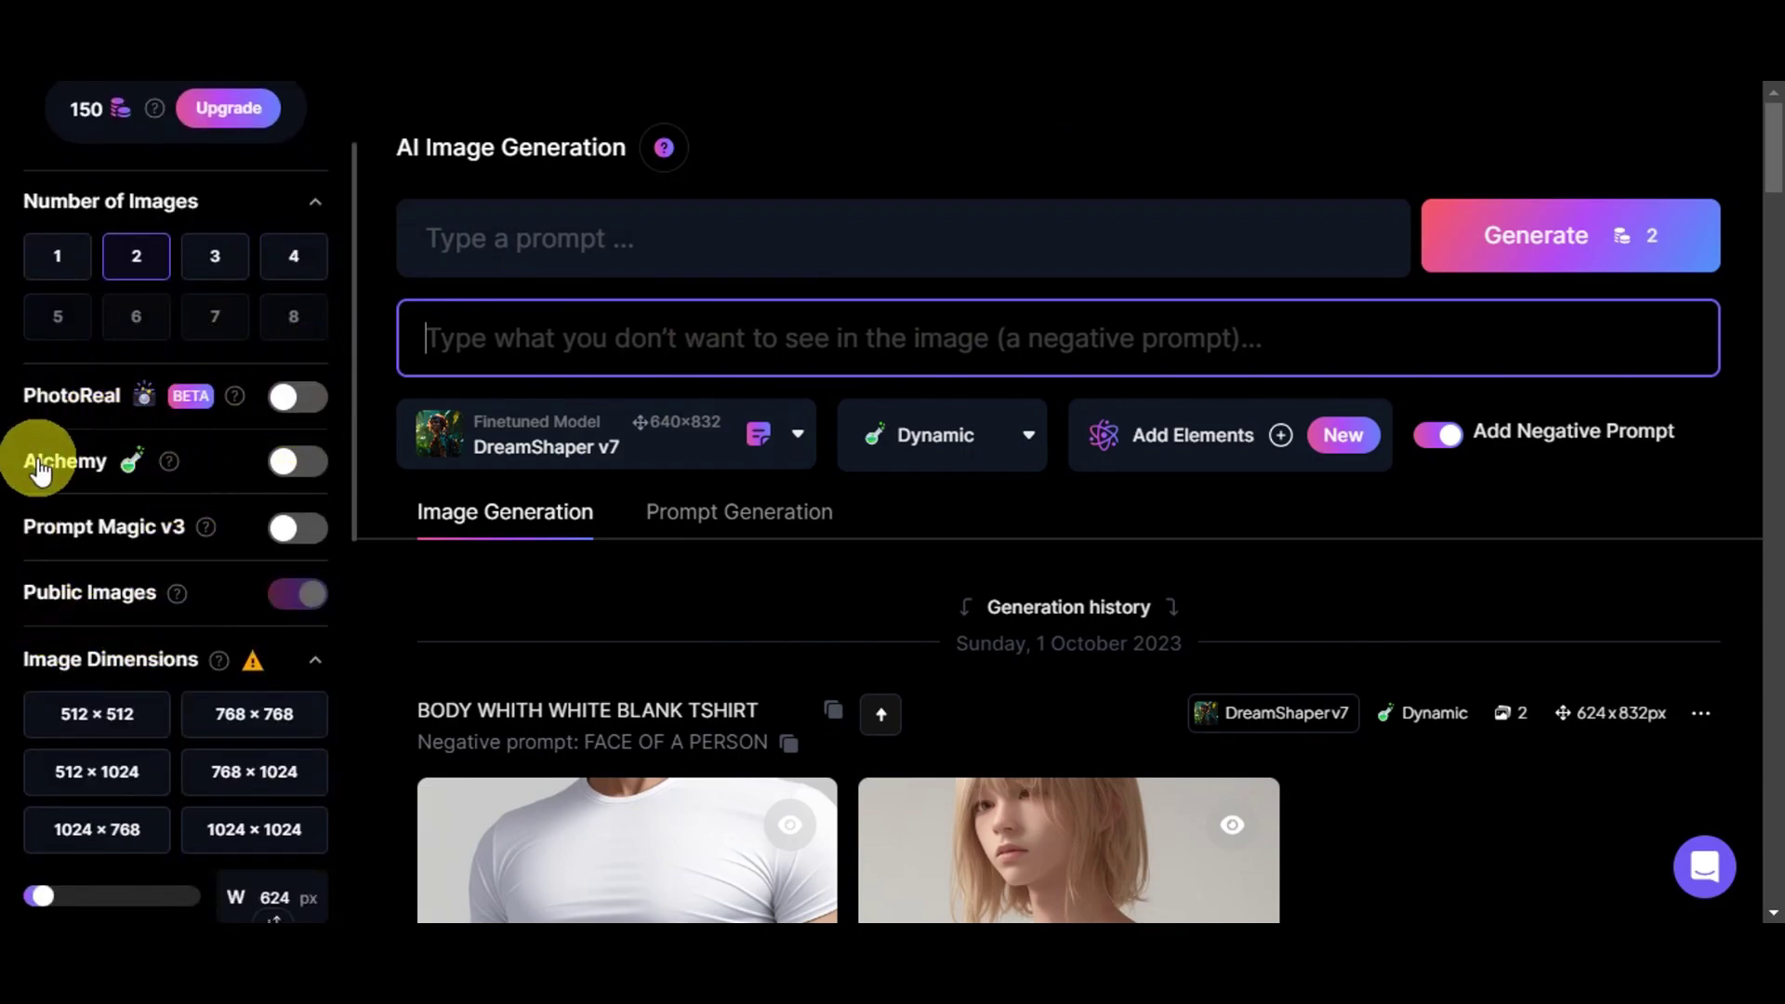
{"action": "scroll", "coordinate": [177, 525], "scroll_direction": "down", "scroll_amount": 2}
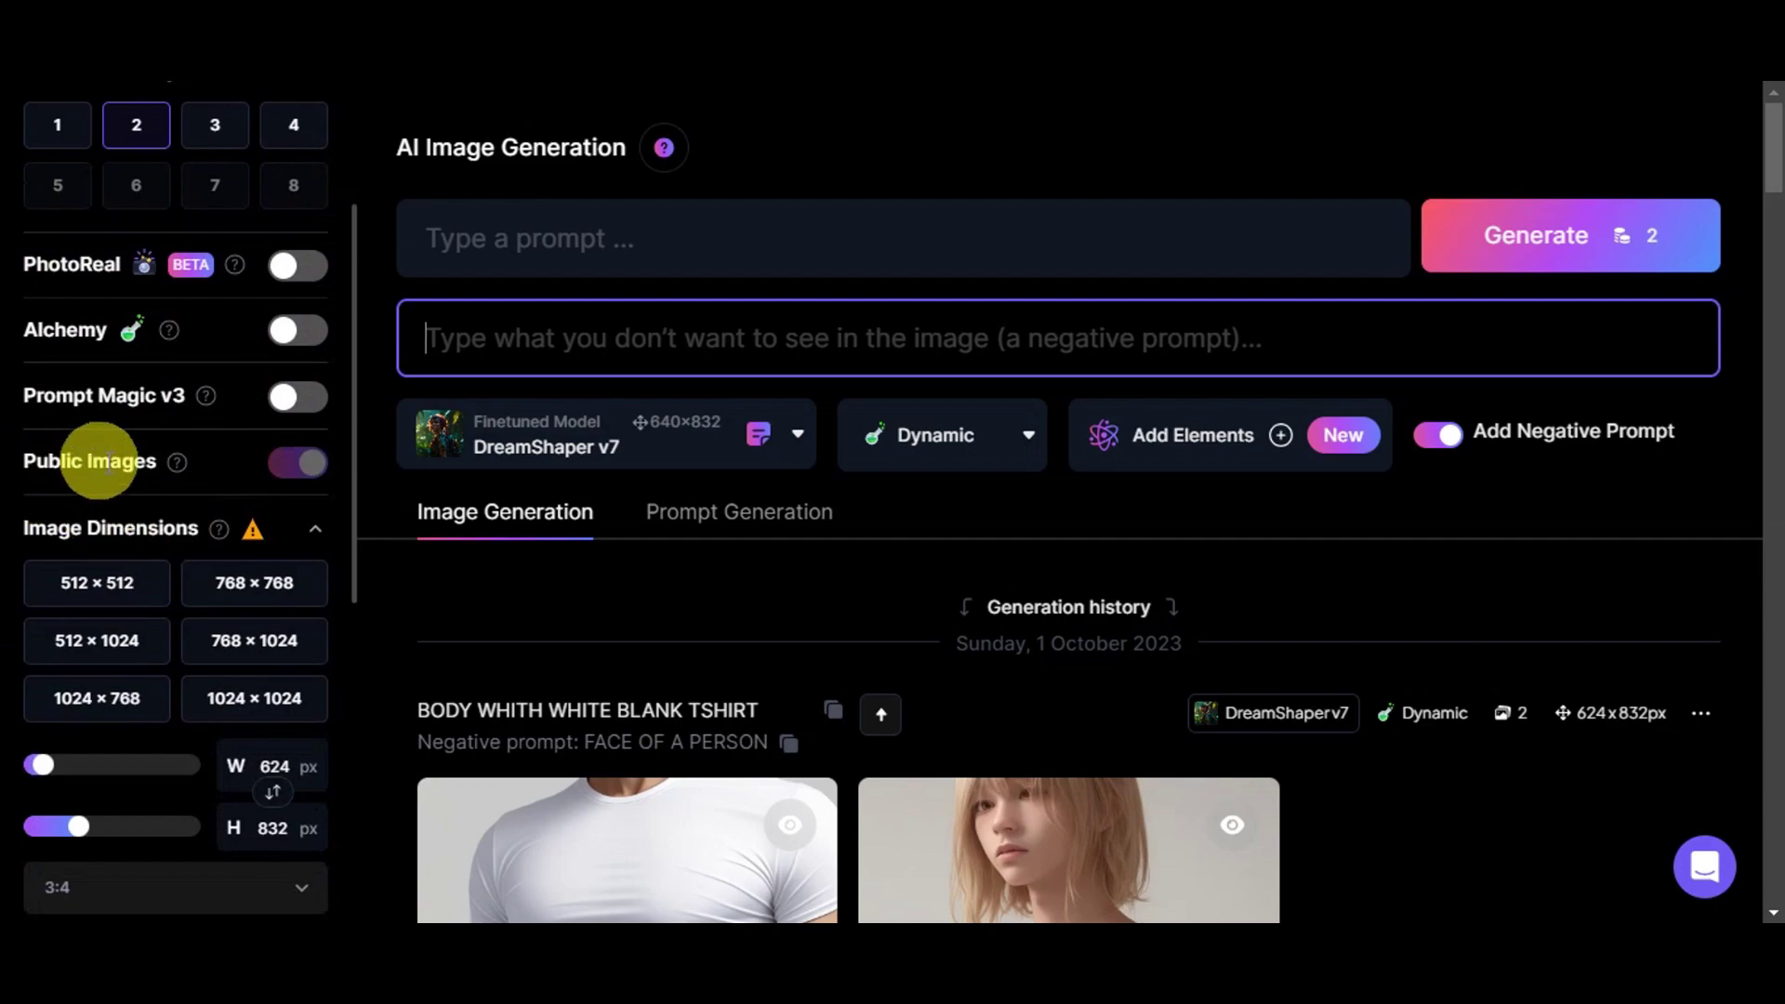
{"action": "scroll", "coordinate": [220, 490], "scroll_direction": "down", "scroll_amount": 1}
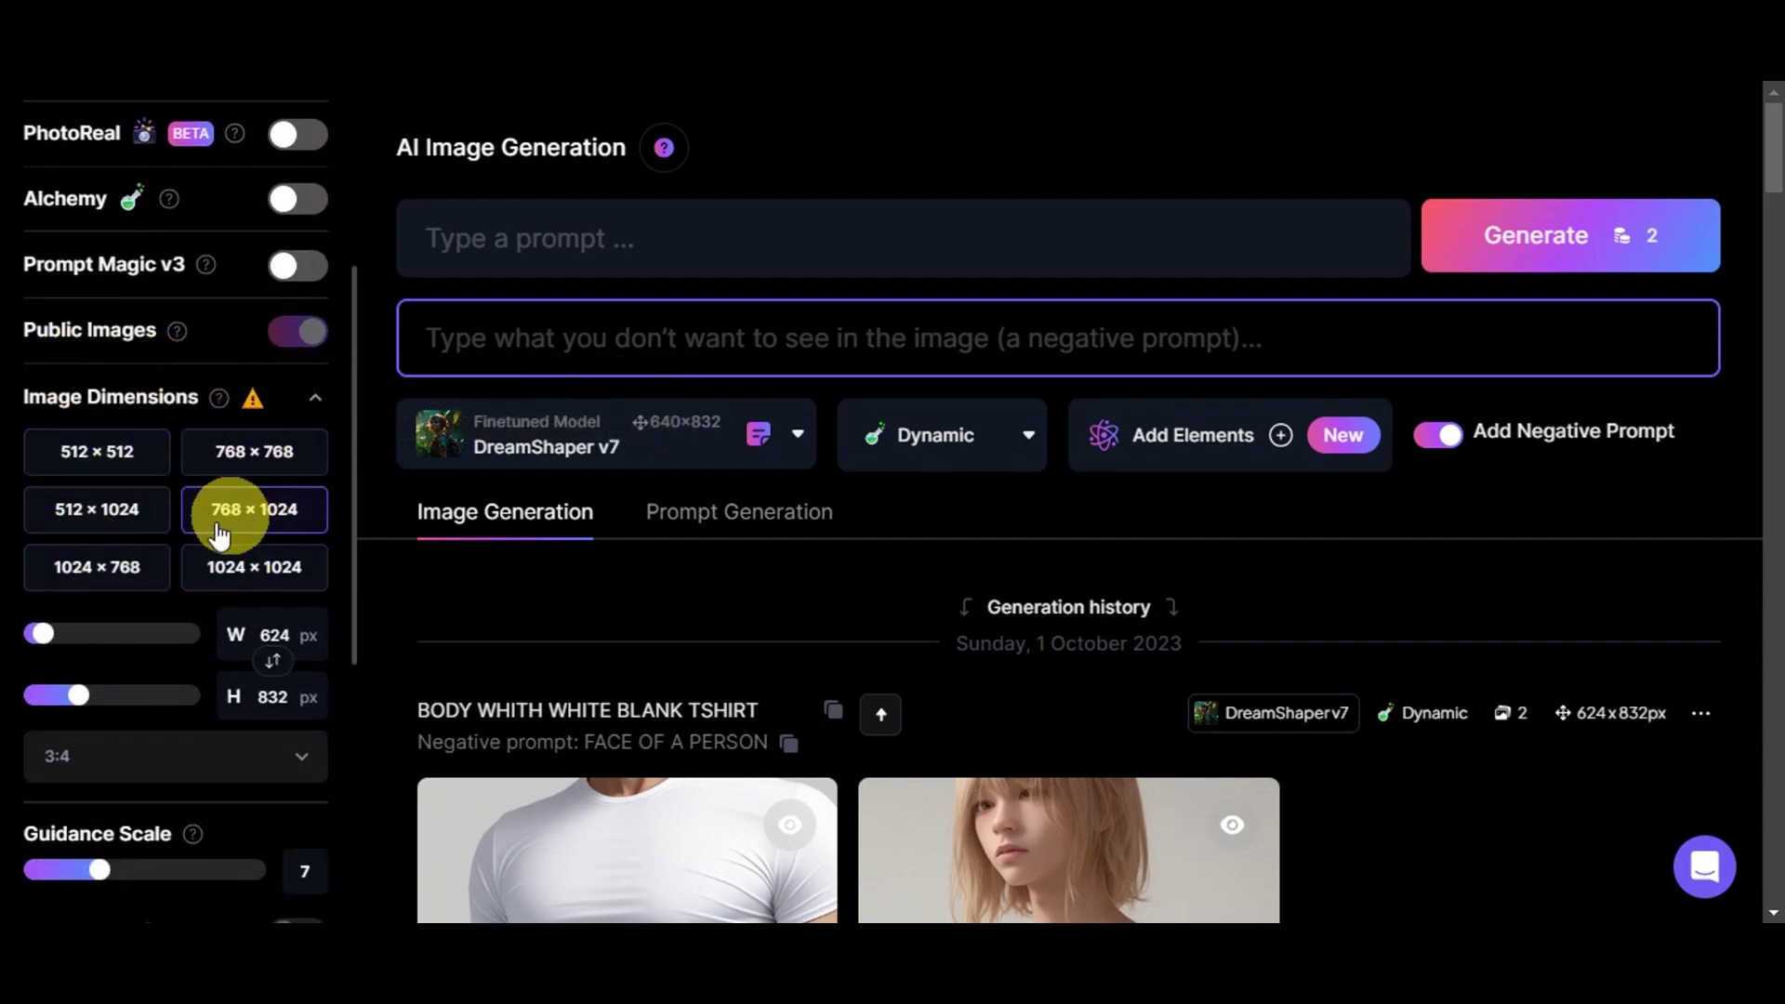
{"action": "scroll", "coordinate": [225, 619], "scroll_direction": "down", "scroll_amount": 2}
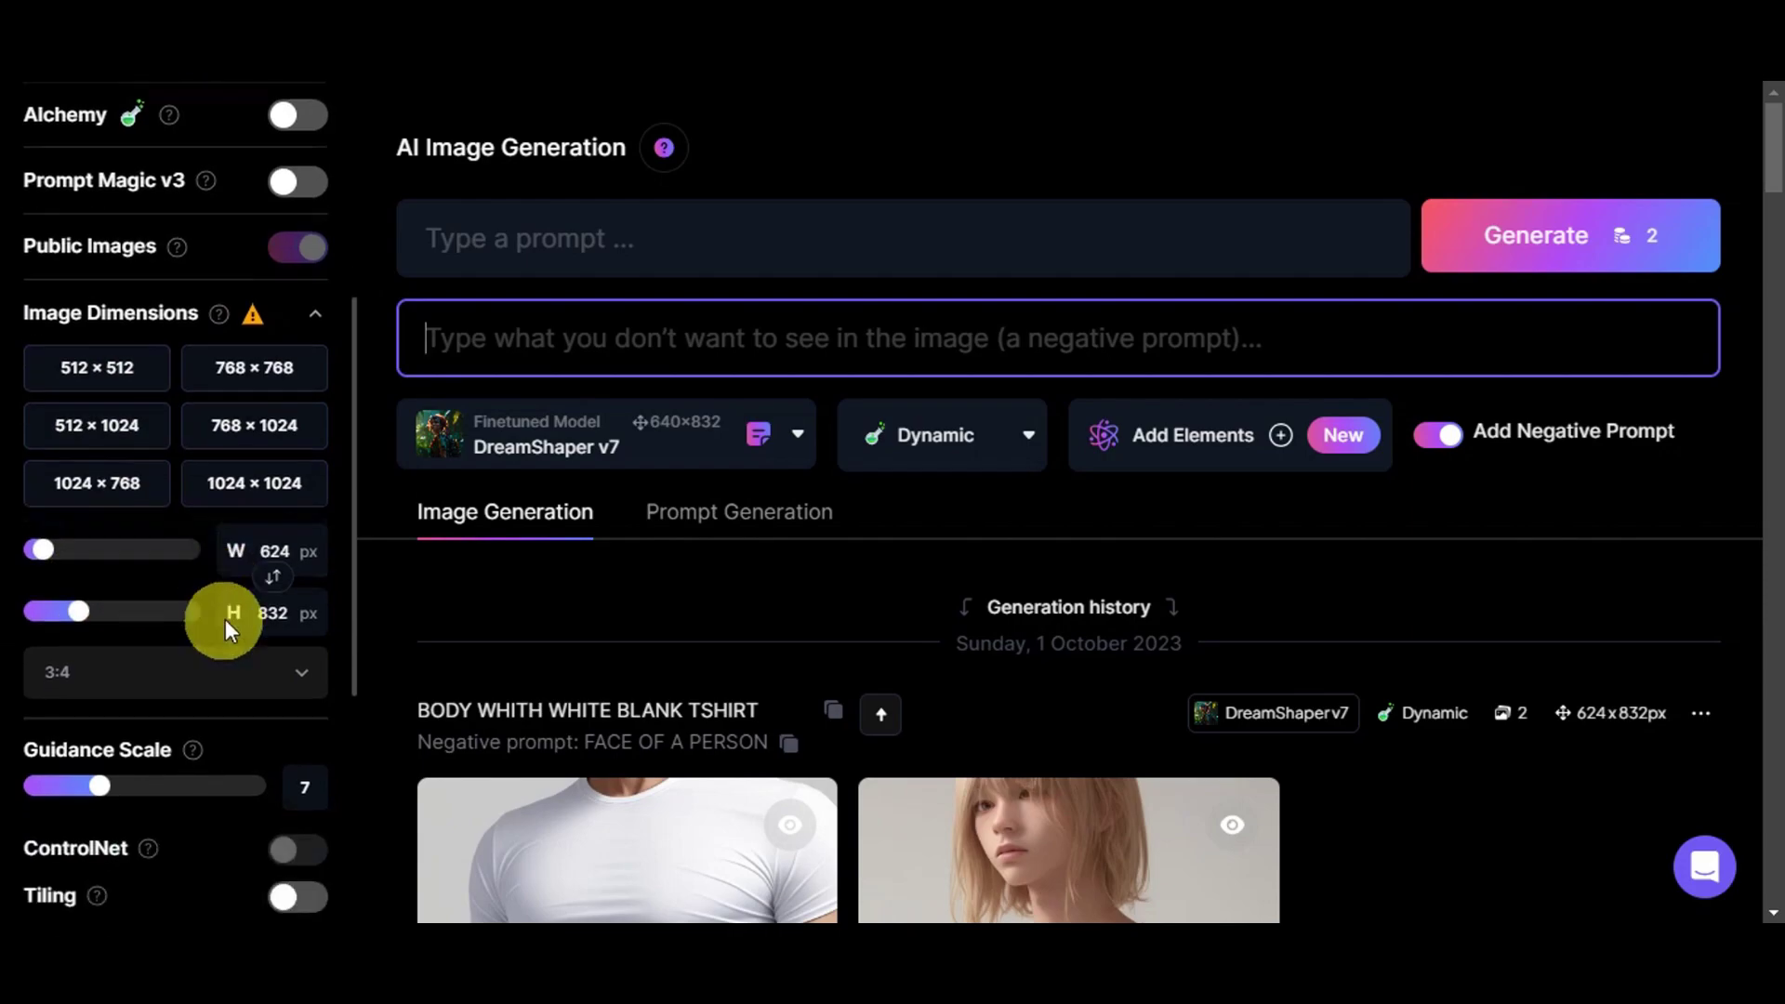
{"action": "left_click", "coordinate": [273, 651]}
{"action": "scroll", "coordinate": [361, 535], "scroll_direction": "down", "scroll_amount": 5}
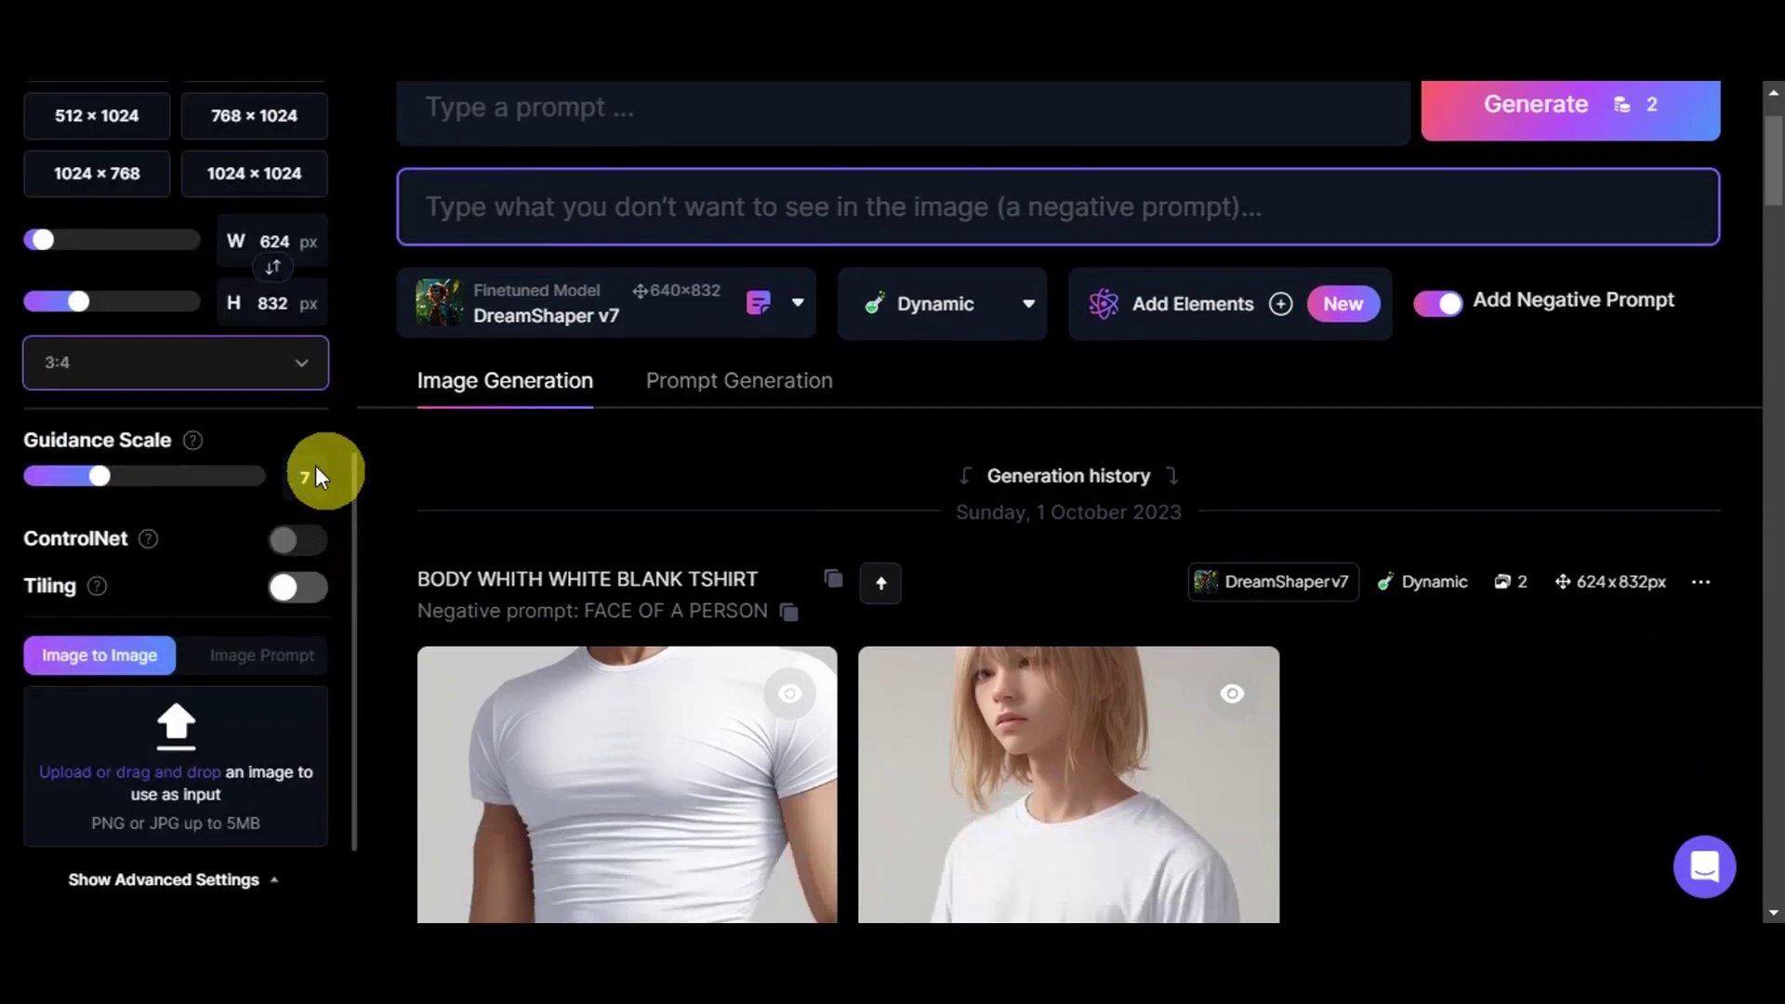
{"action": "mouse_move", "coordinate": [186, 448]}
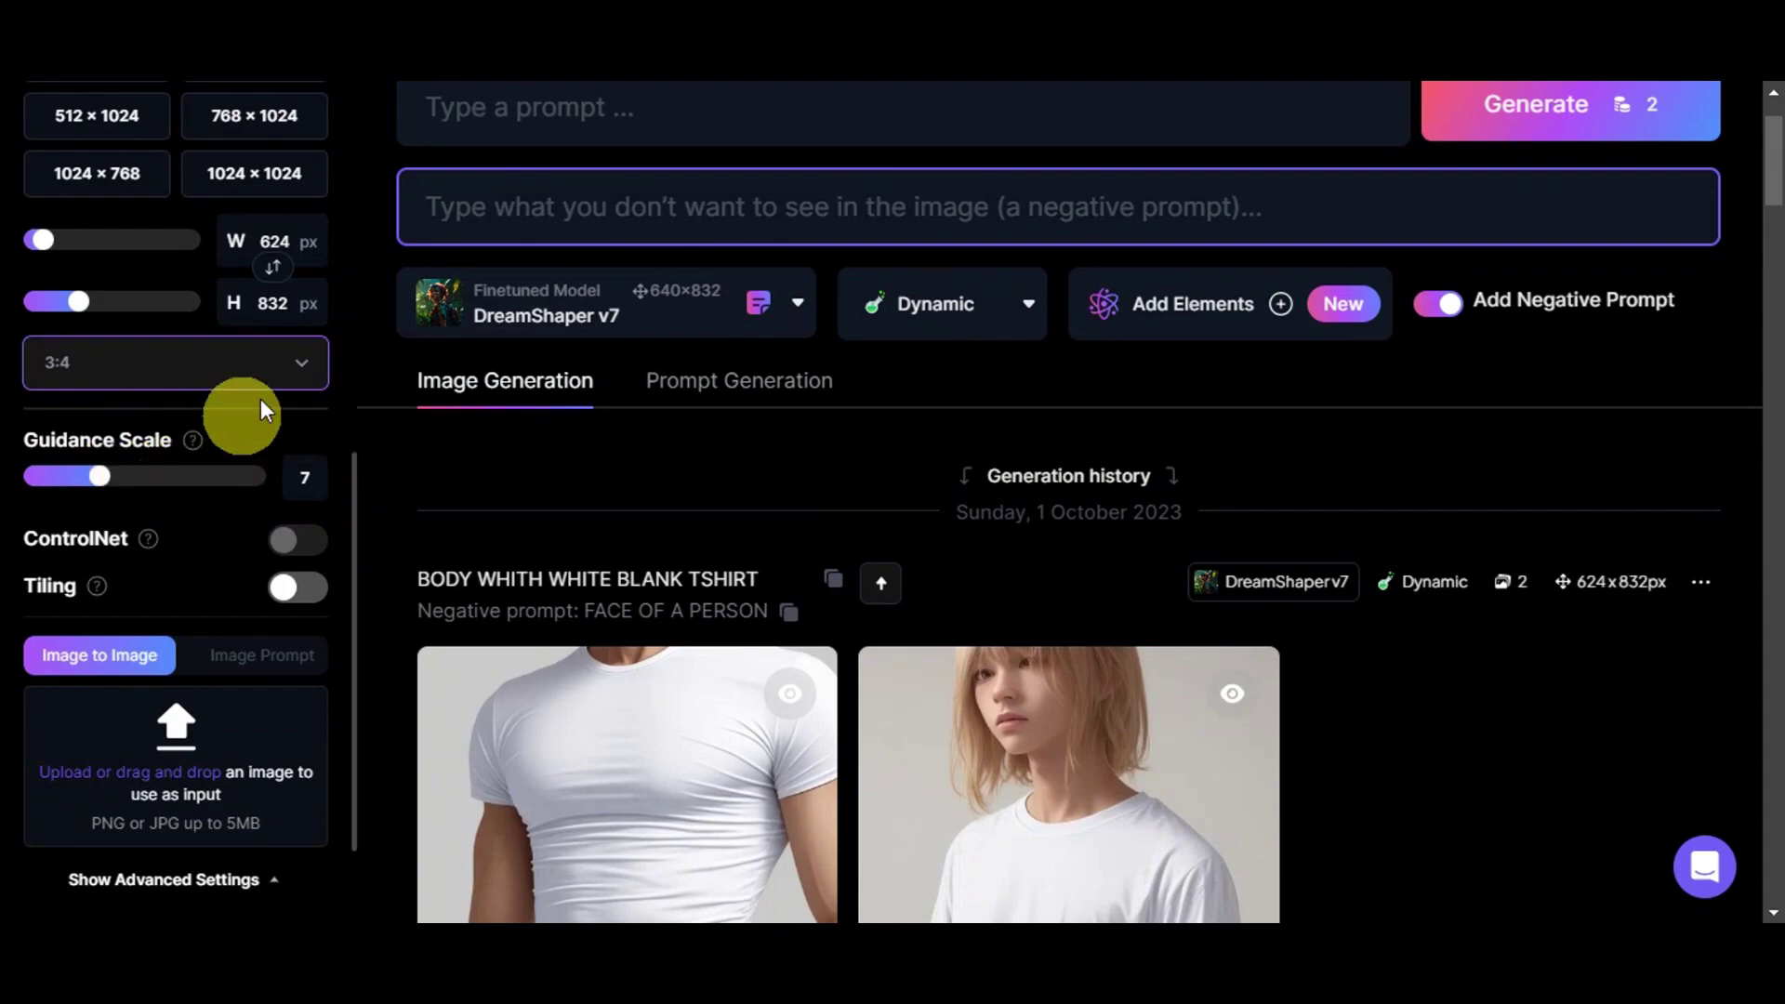
{"action": "scroll", "coordinate": [390, 558], "scroll_direction": "up", "scroll_amount": 2}
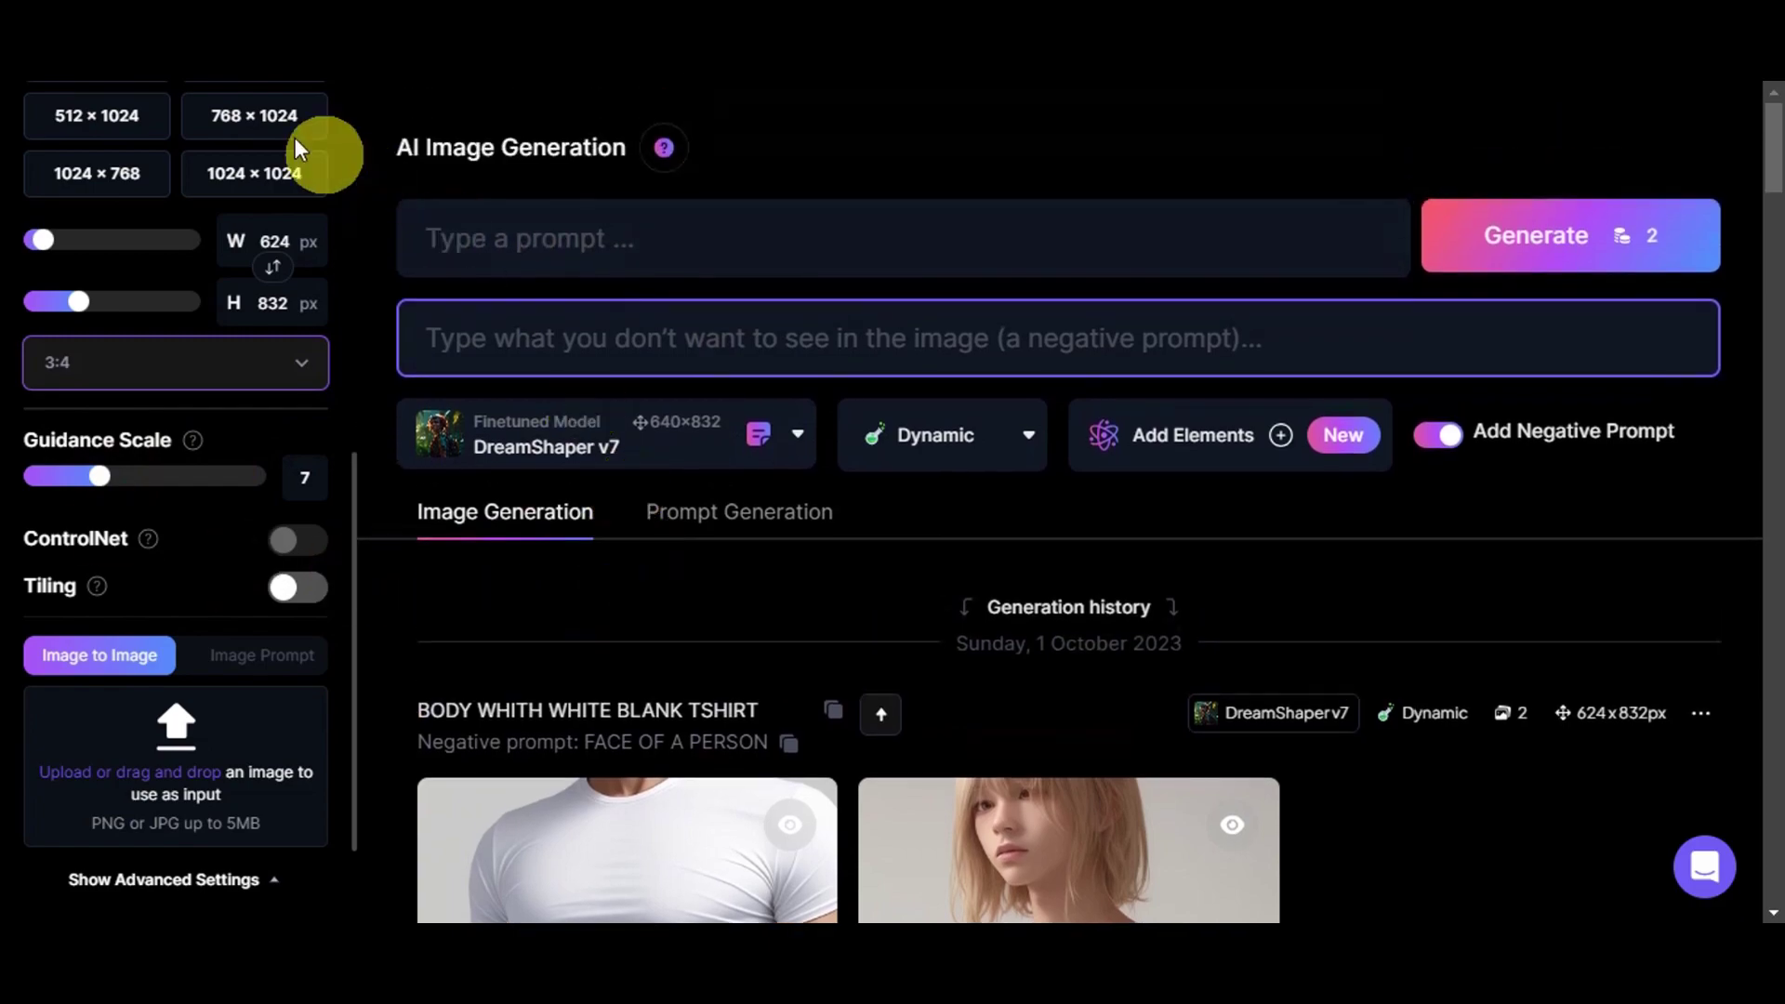
Step: Add the portrait photo of the curly-haired woman in glasses as the Image to Image input
{"action": "mouse_move", "coordinate": [155, 546]}
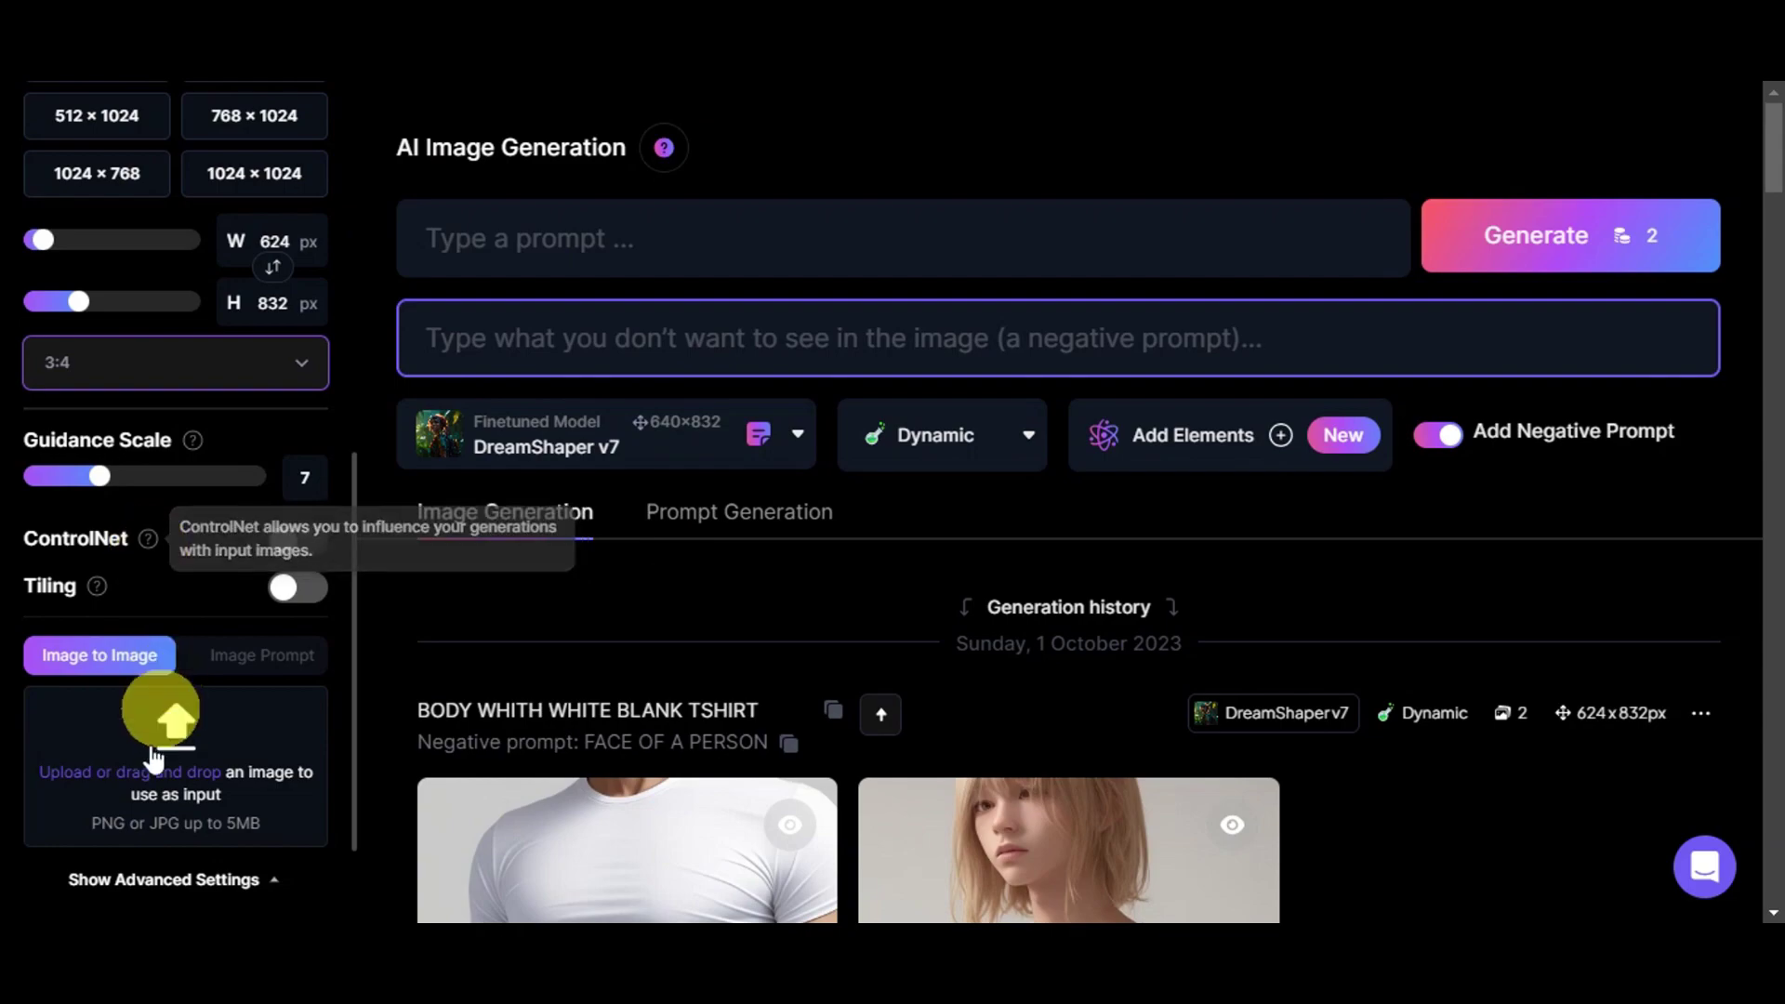
{"action": "mouse_move", "coordinate": [99, 589]}
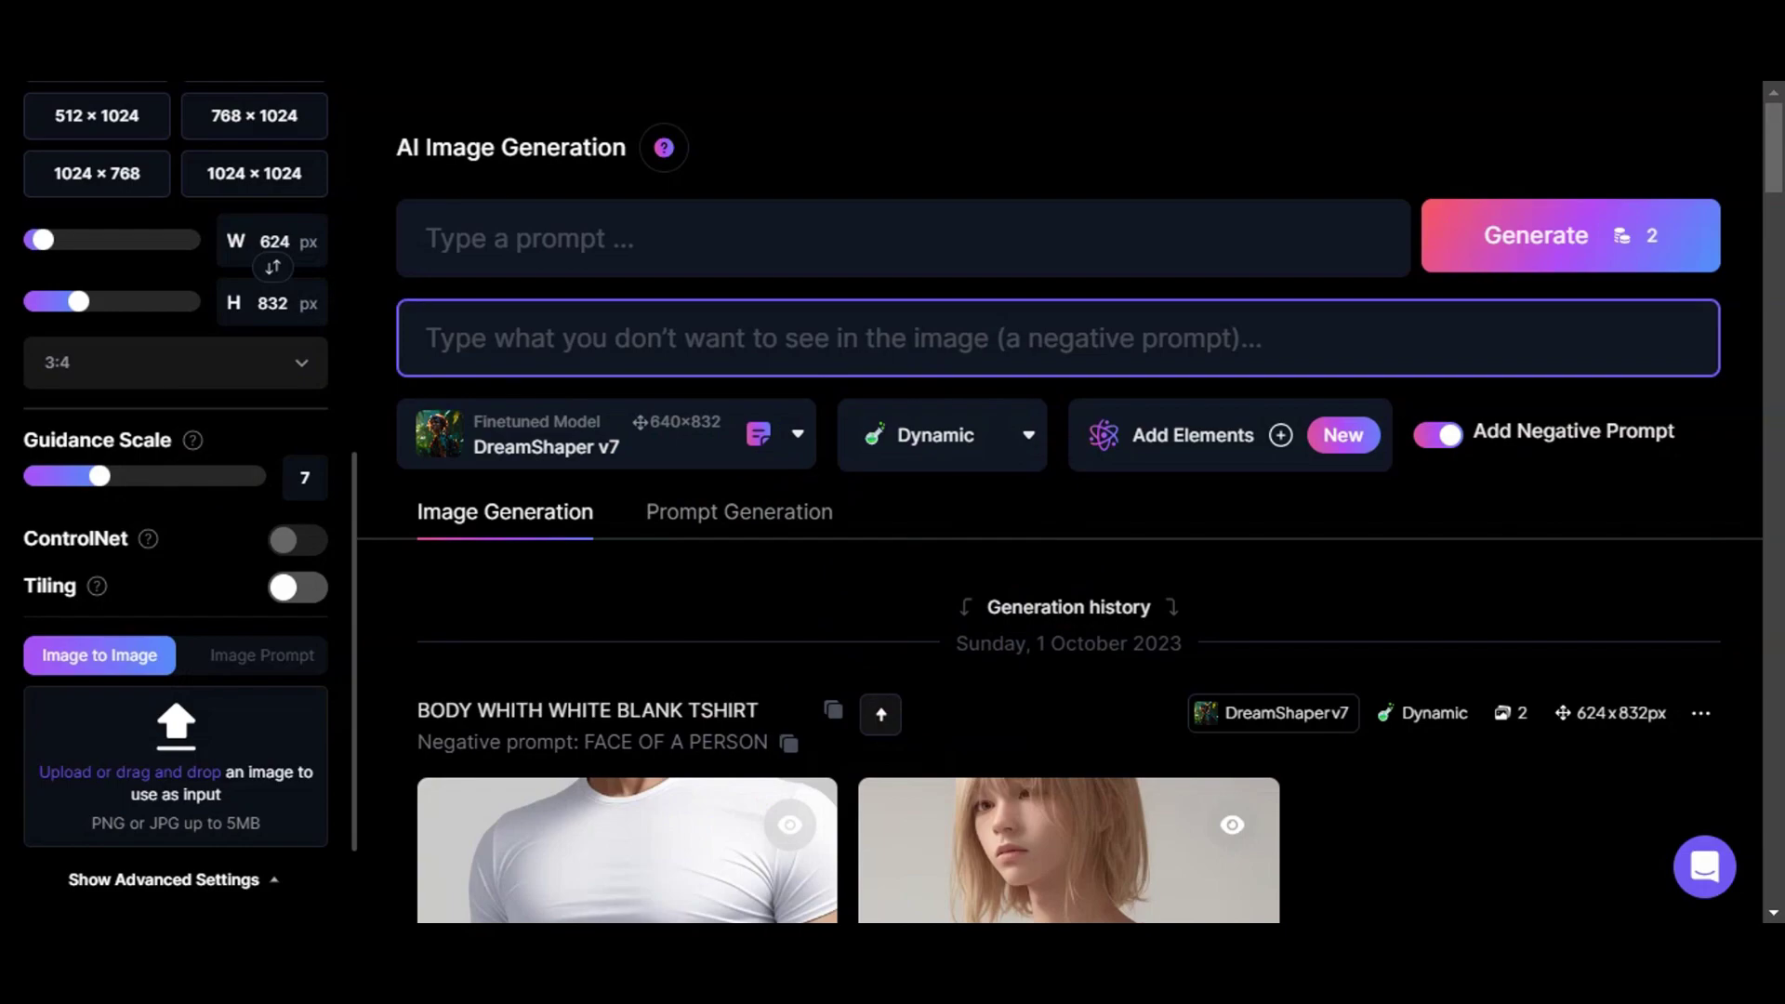
{"action": "left_click_drag", "start_coordinate": [5, 758], "coordinate": [181, 774]}
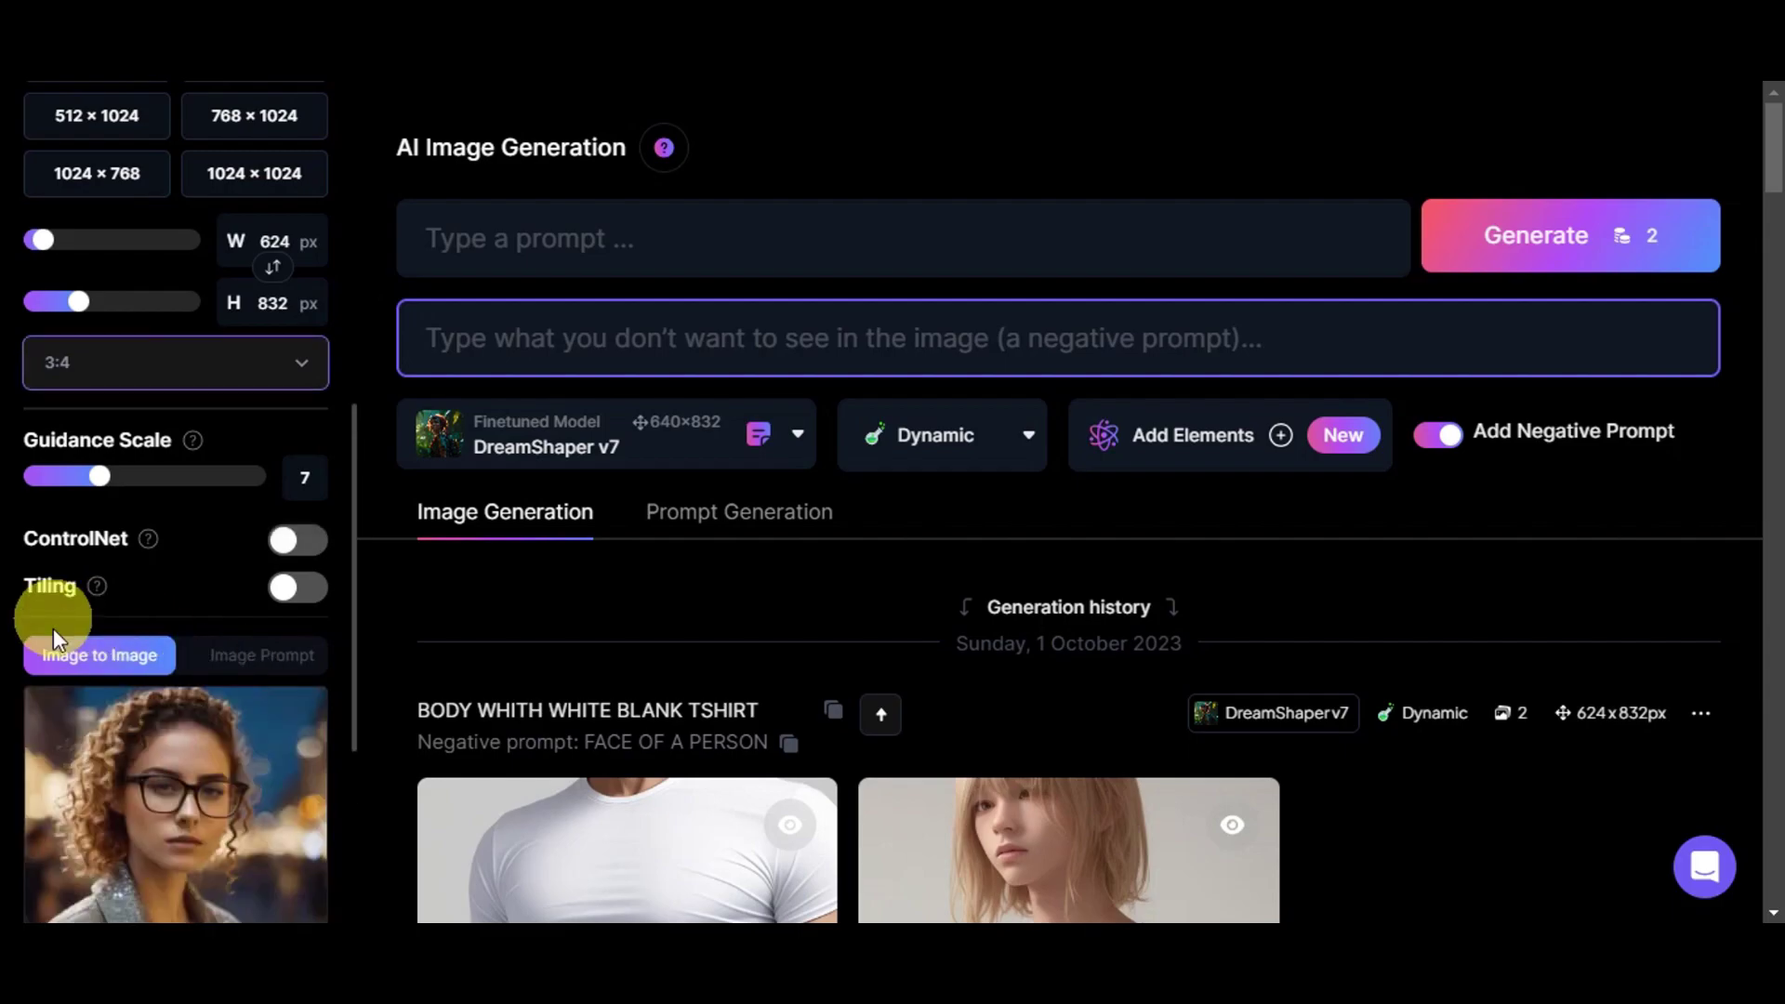
Step: Set the image dimensions to 1024 × 1024 and the Image to Image Init Strength to 0.42
{"action": "scroll", "coordinate": [293, 673], "scroll_direction": "down", "scroll_amount": 1}
{"action": "scroll", "coordinate": [186, 791], "scroll_direction": "up", "scroll_amount": 4}
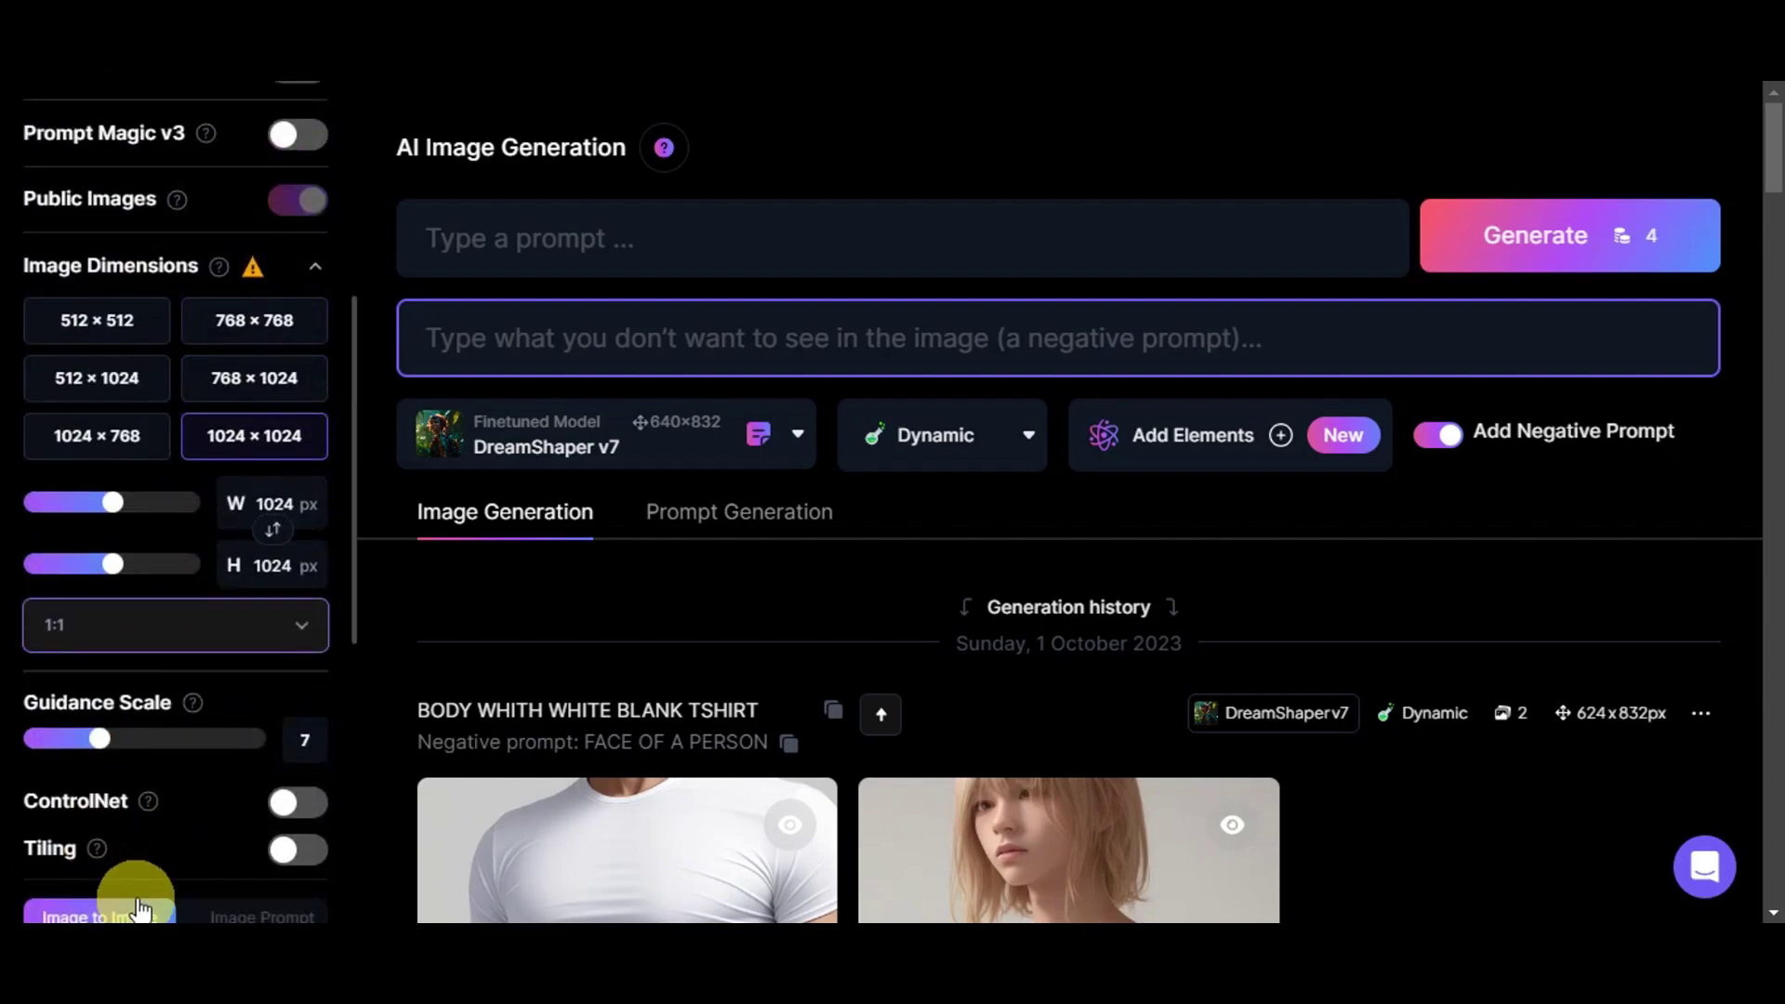
{"action": "scroll", "coordinate": [219, 717], "scroll_direction": "down", "scroll_amount": 6}
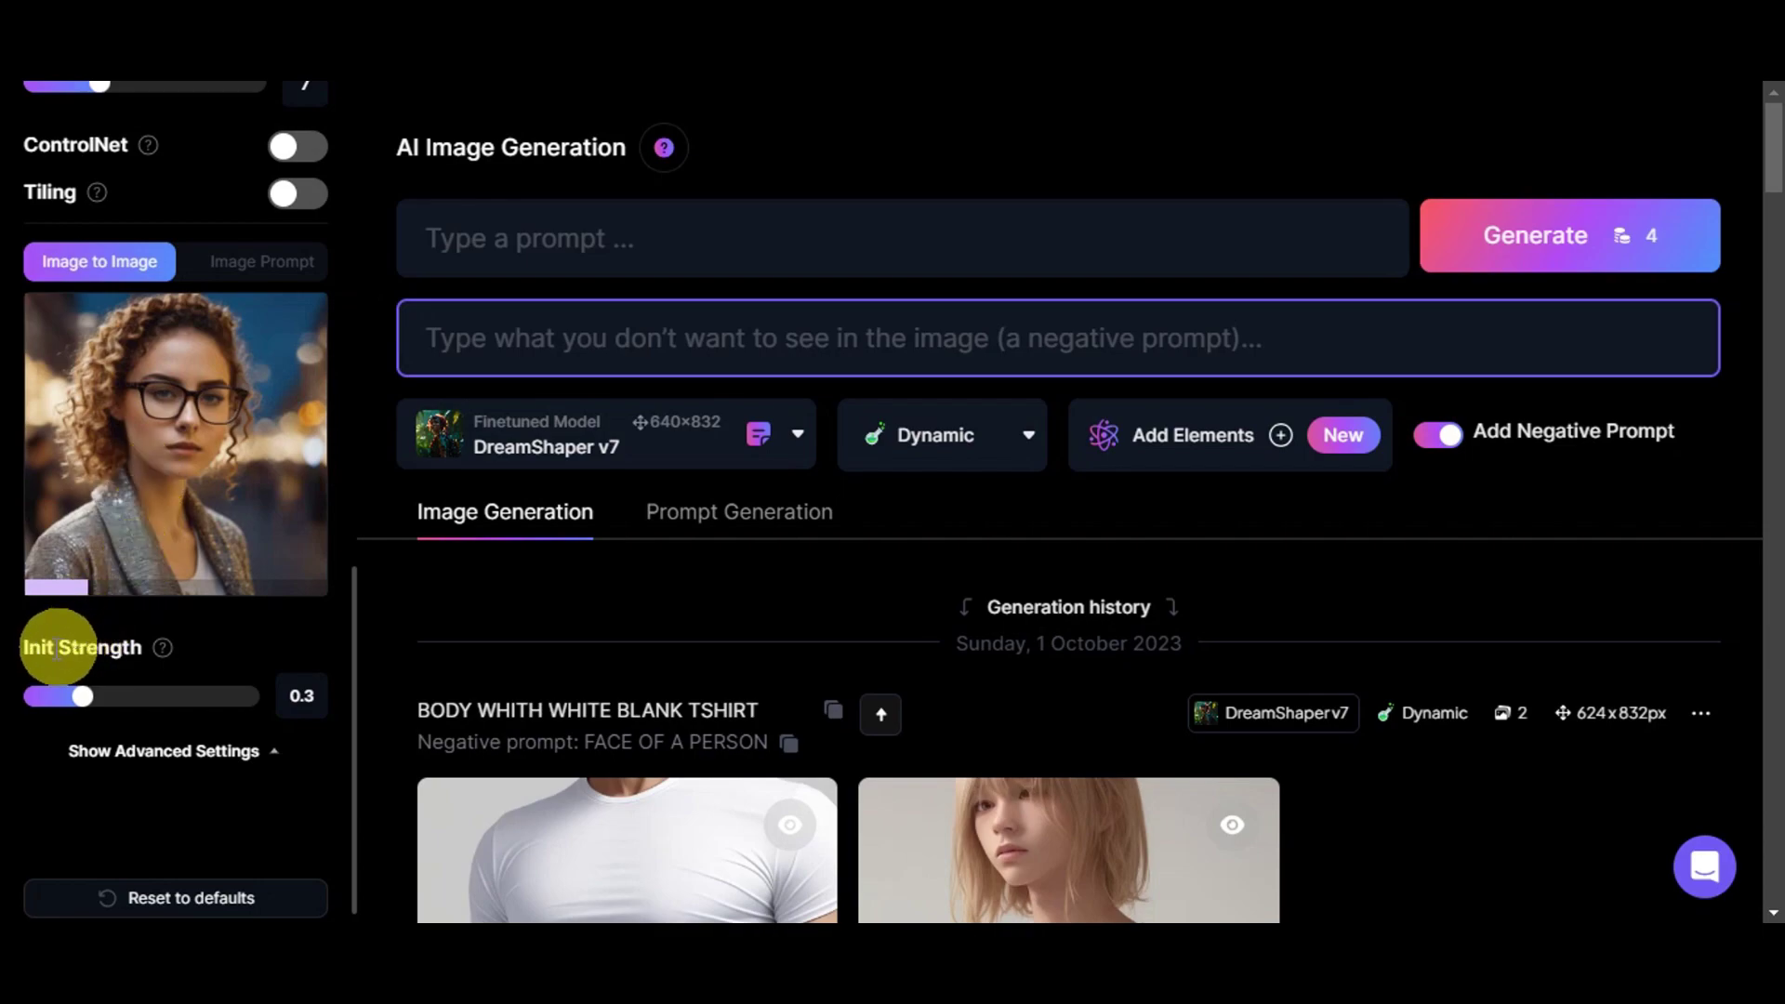
{"action": "scroll", "coordinate": [59, 351], "scroll_direction": "up", "scroll_amount": 2}
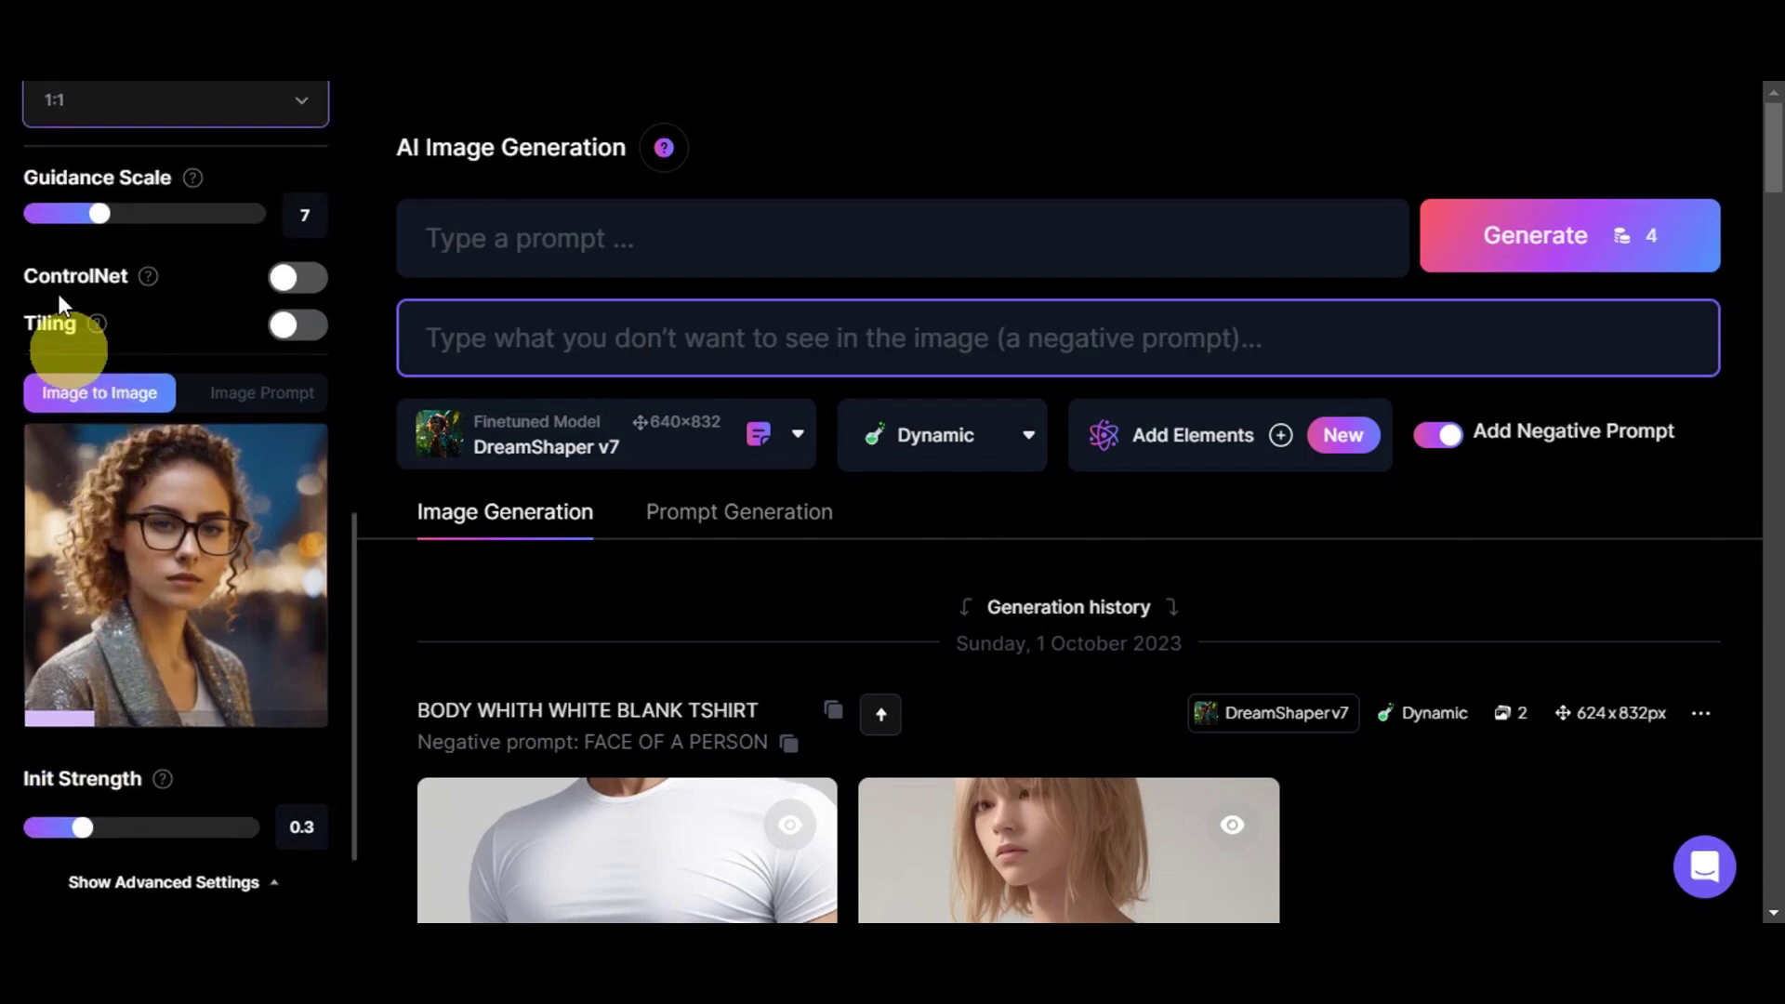
{"action": "scroll", "coordinate": [199, 511], "scroll_direction": "down", "scroll_amount": 3}
{"action": "mouse_move", "coordinate": [161, 617]}
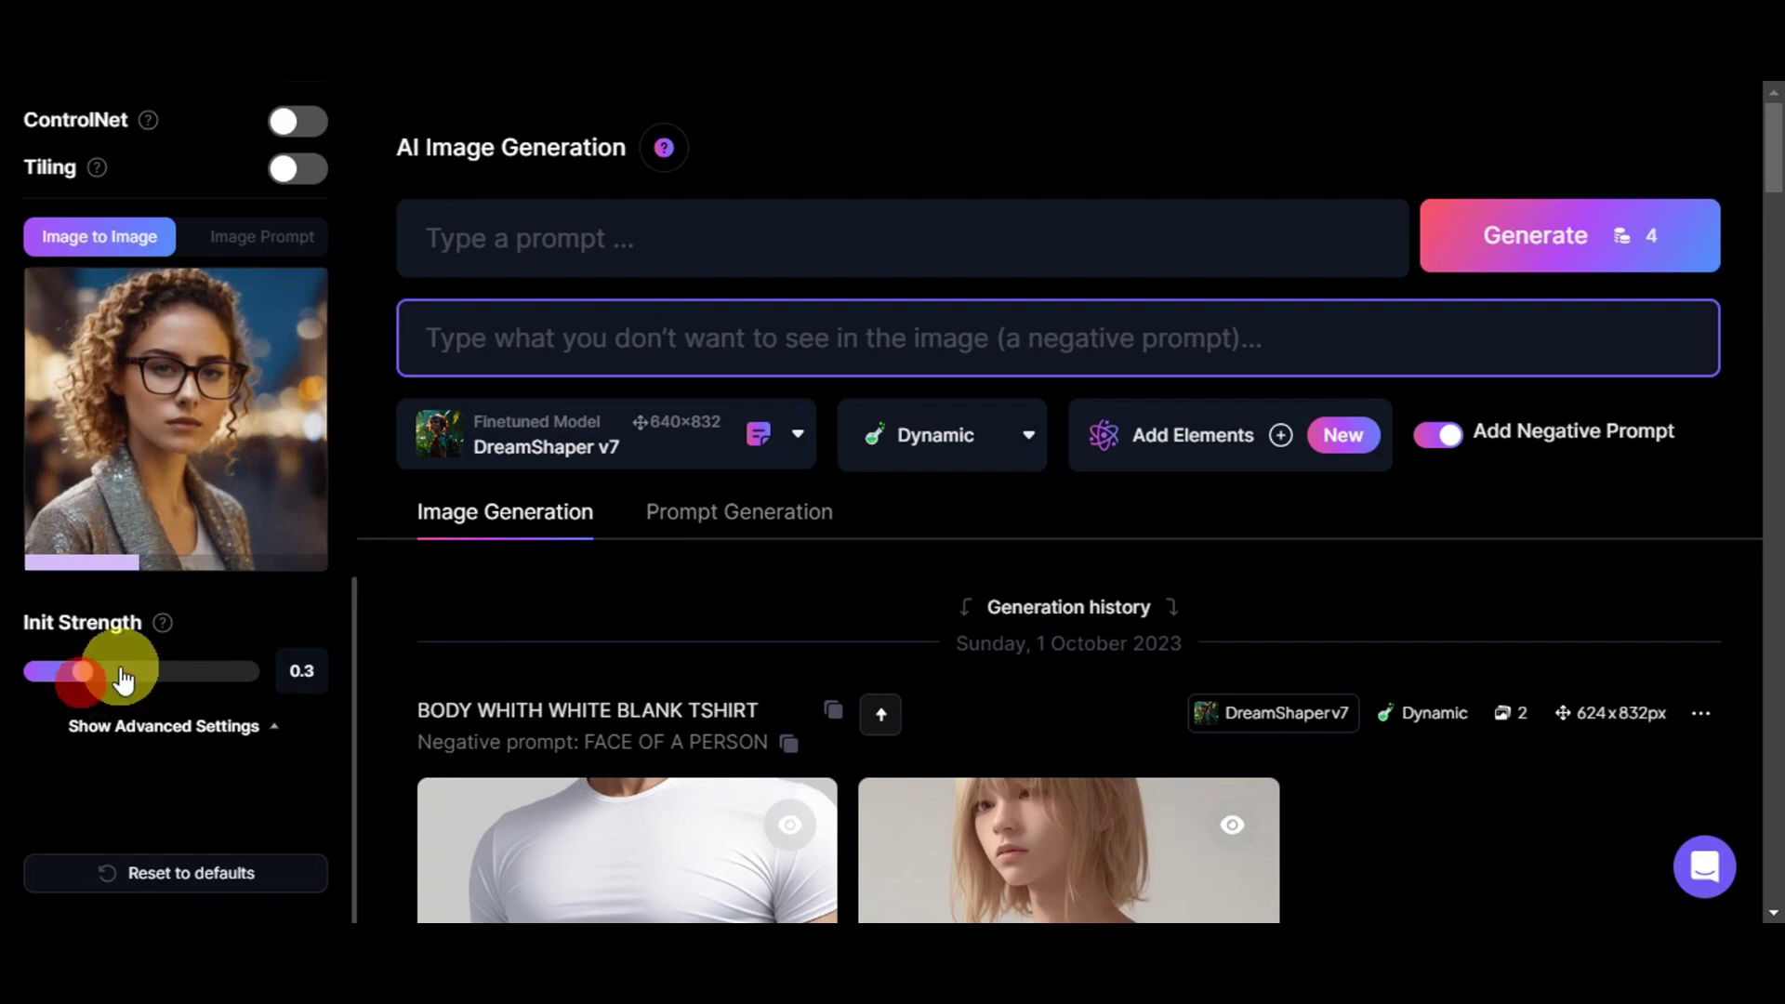
{"action": "left_click_drag", "start_coordinate": [84, 671], "coordinate": [139, 671]}
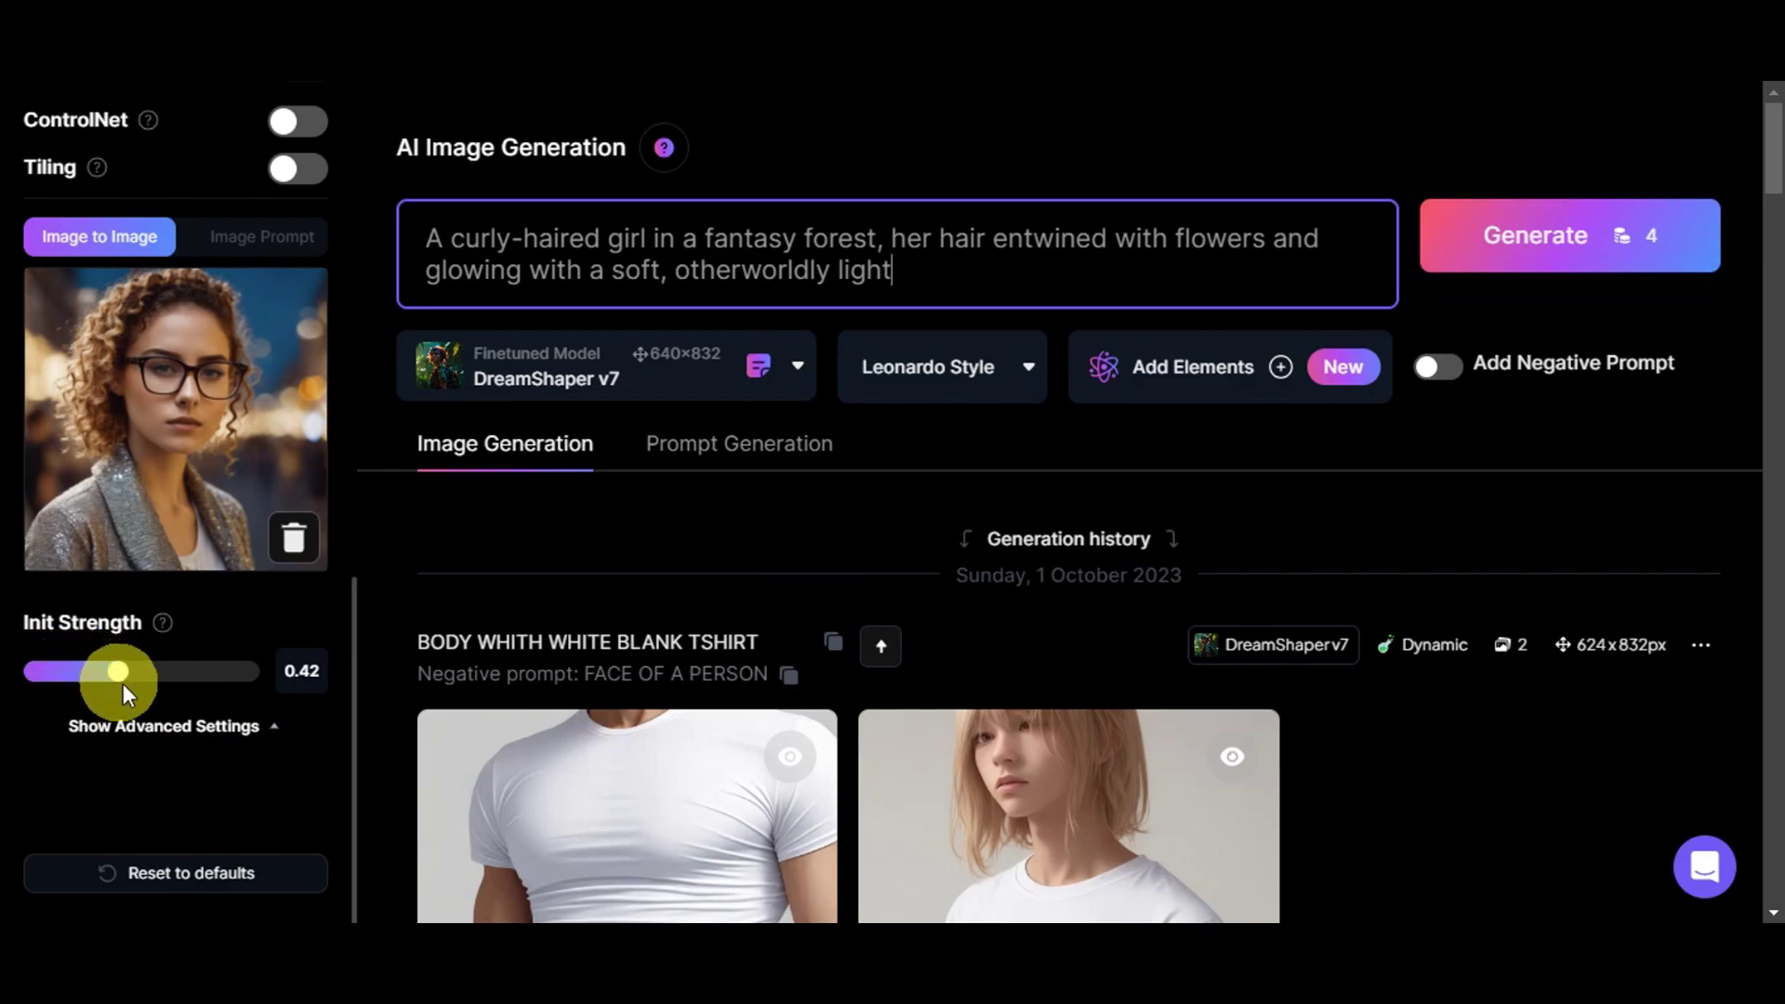
Step: Generate Leonardo Style images from the prompt "A curly-haired girl in a fantasy forest, her hair entwined with flowers and glowing with a soft, otherworldly light"
{"action": "left_click", "coordinate": [1586, 240]}
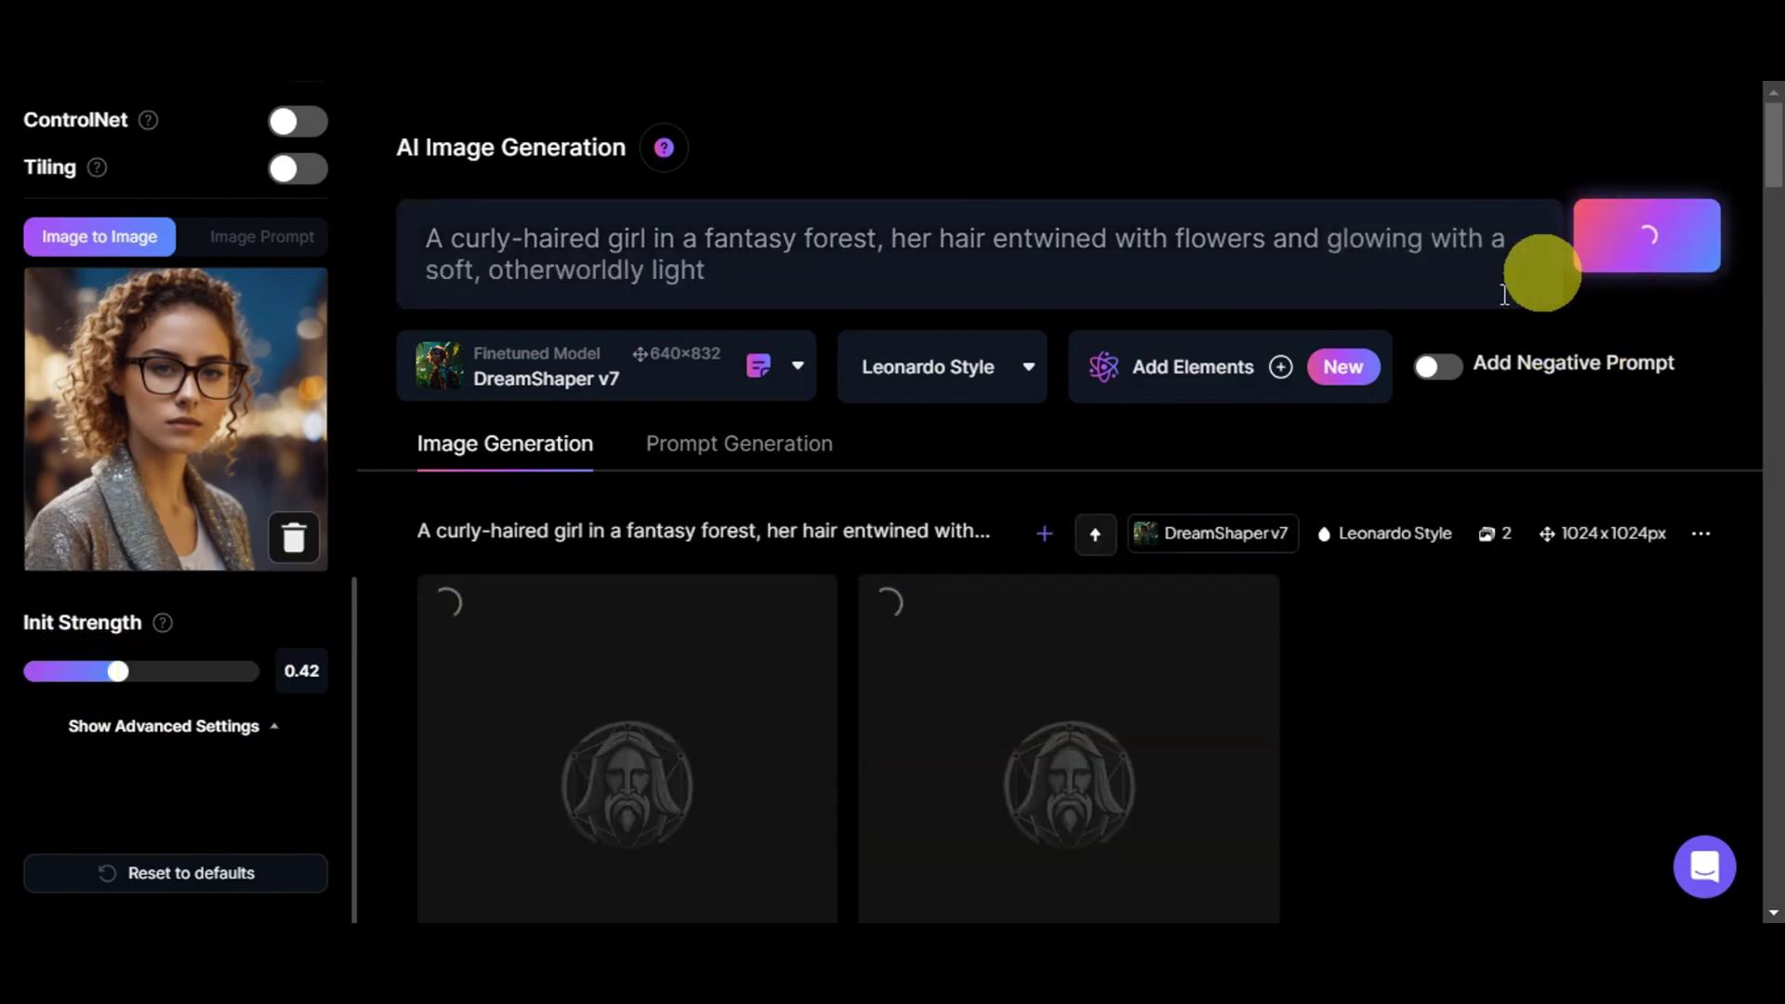
{"action": "scroll", "coordinate": [1542, 645], "scroll_direction": "down", "scroll_amount": 4}
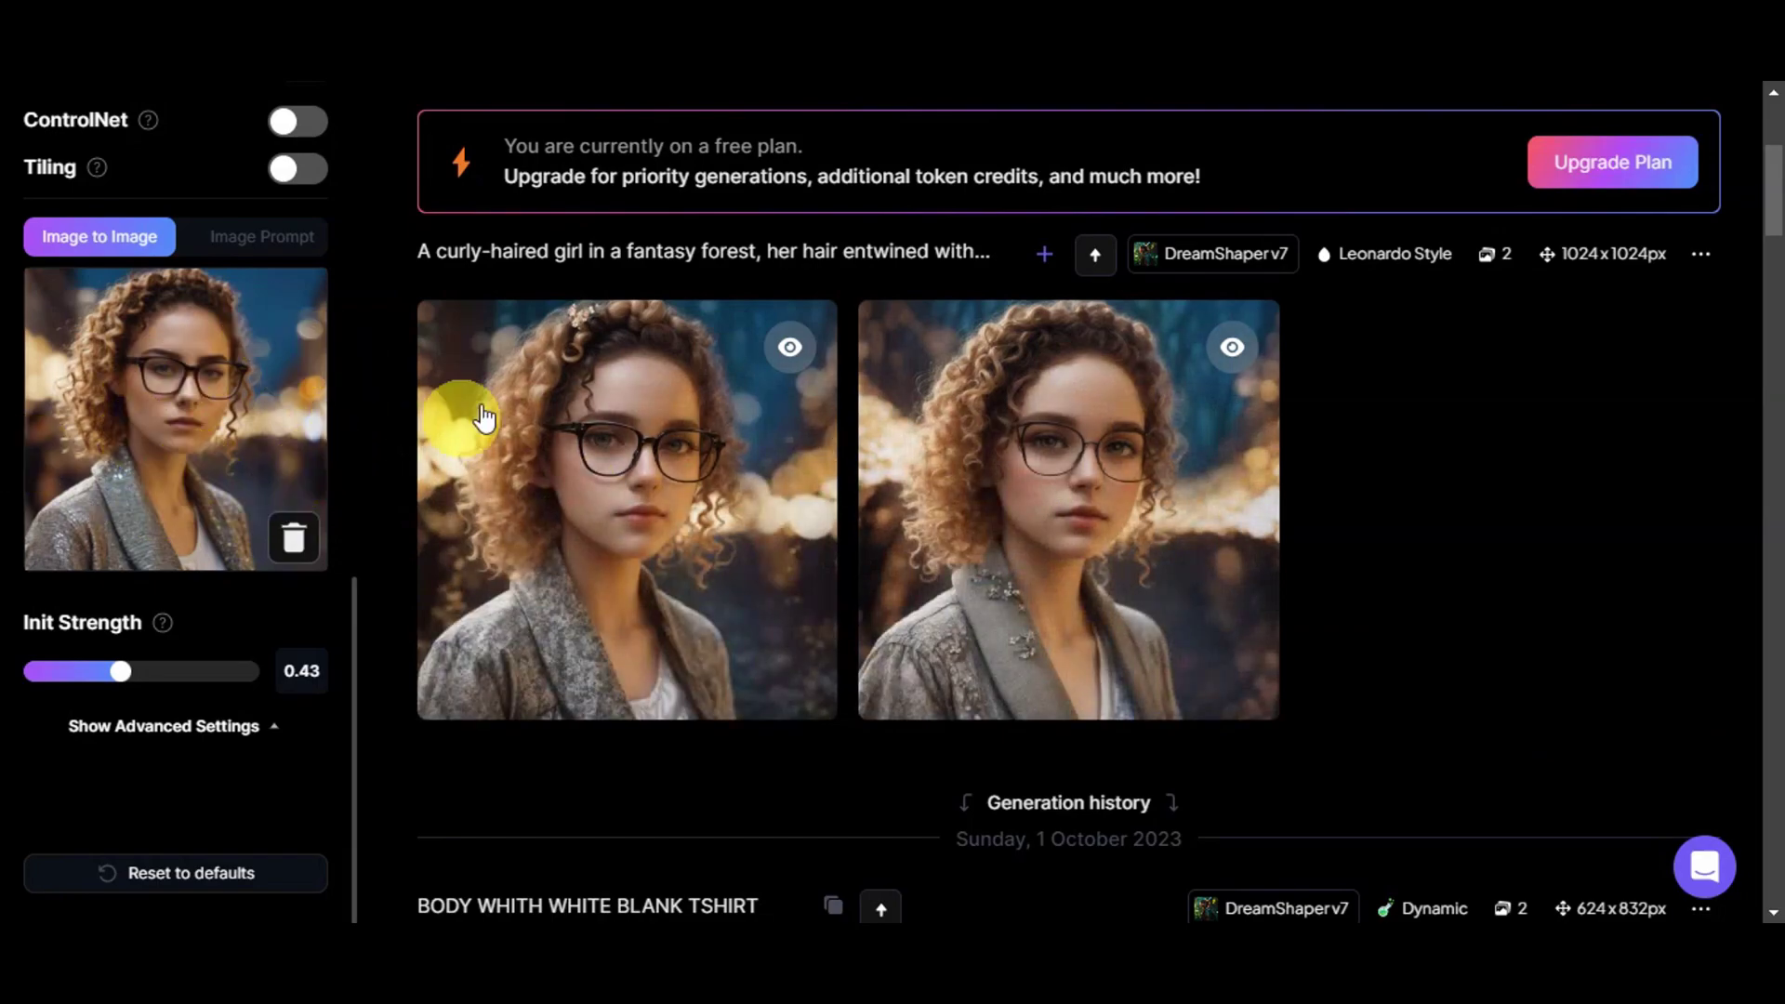
{"action": "scroll", "coordinate": [1375, 616], "scroll_direction": "up", "scroll_amount": 4}
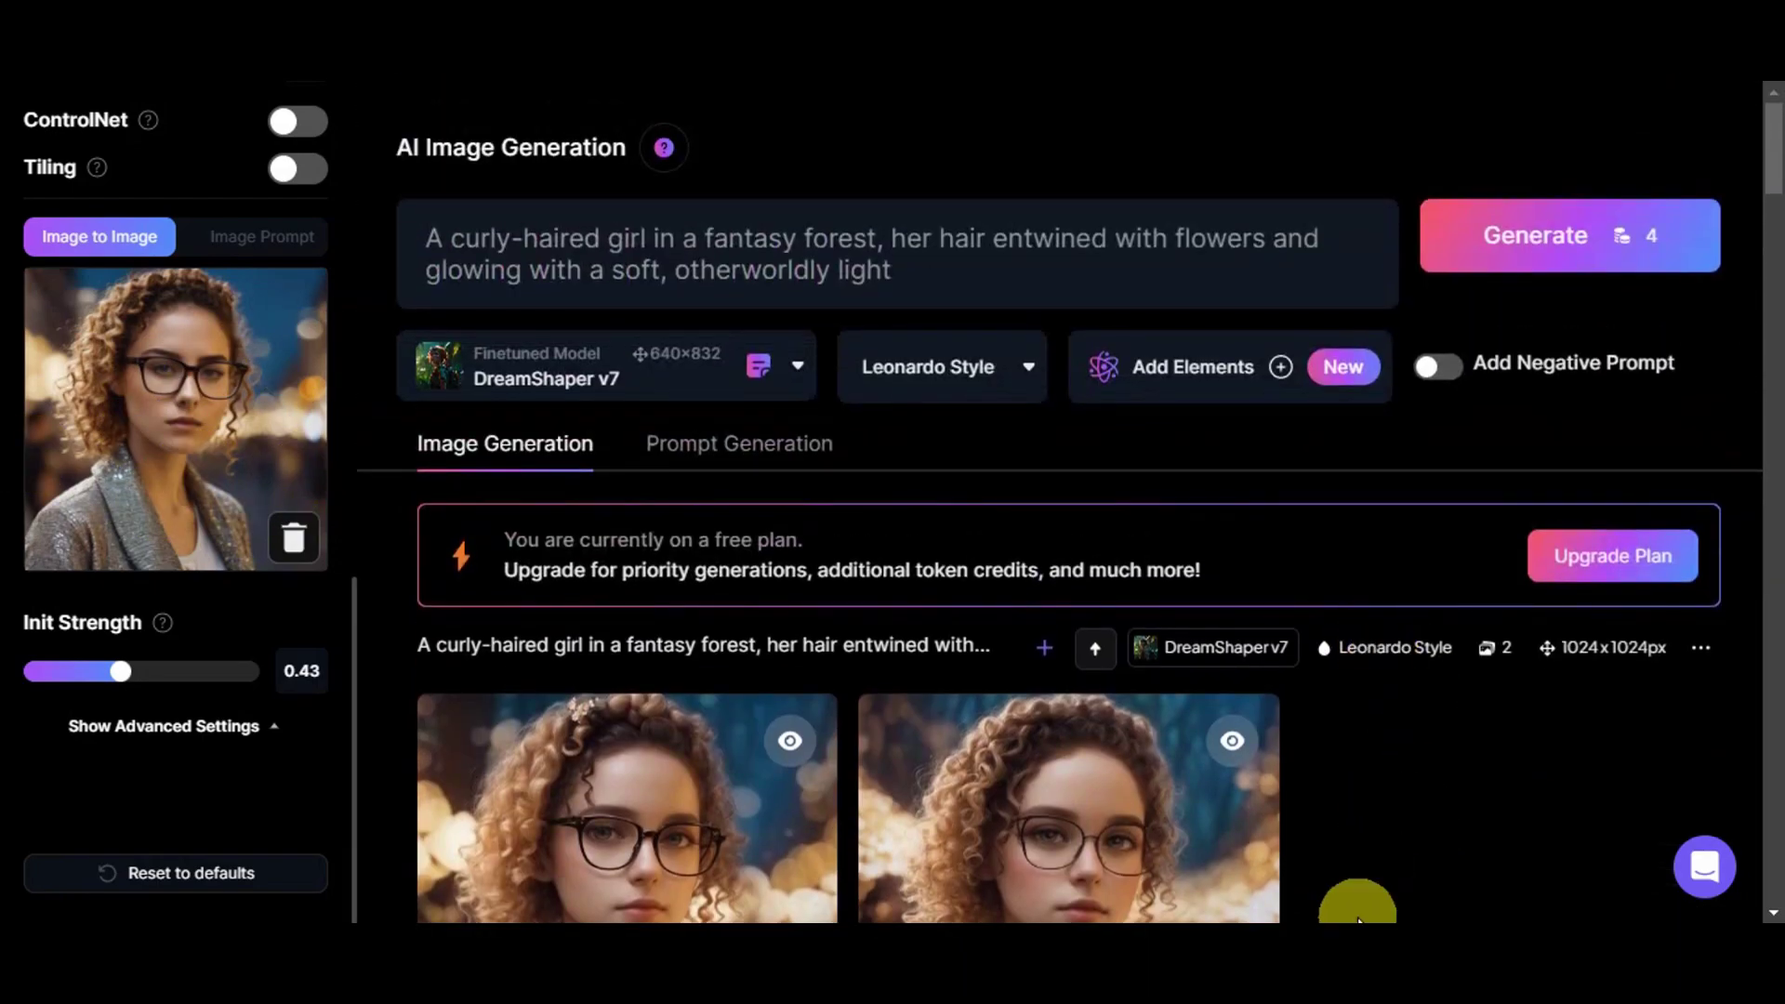
{"action": "scroll", "coordinate": [710, 818], "scroll_direction": "down", "scroll_amount": 3}
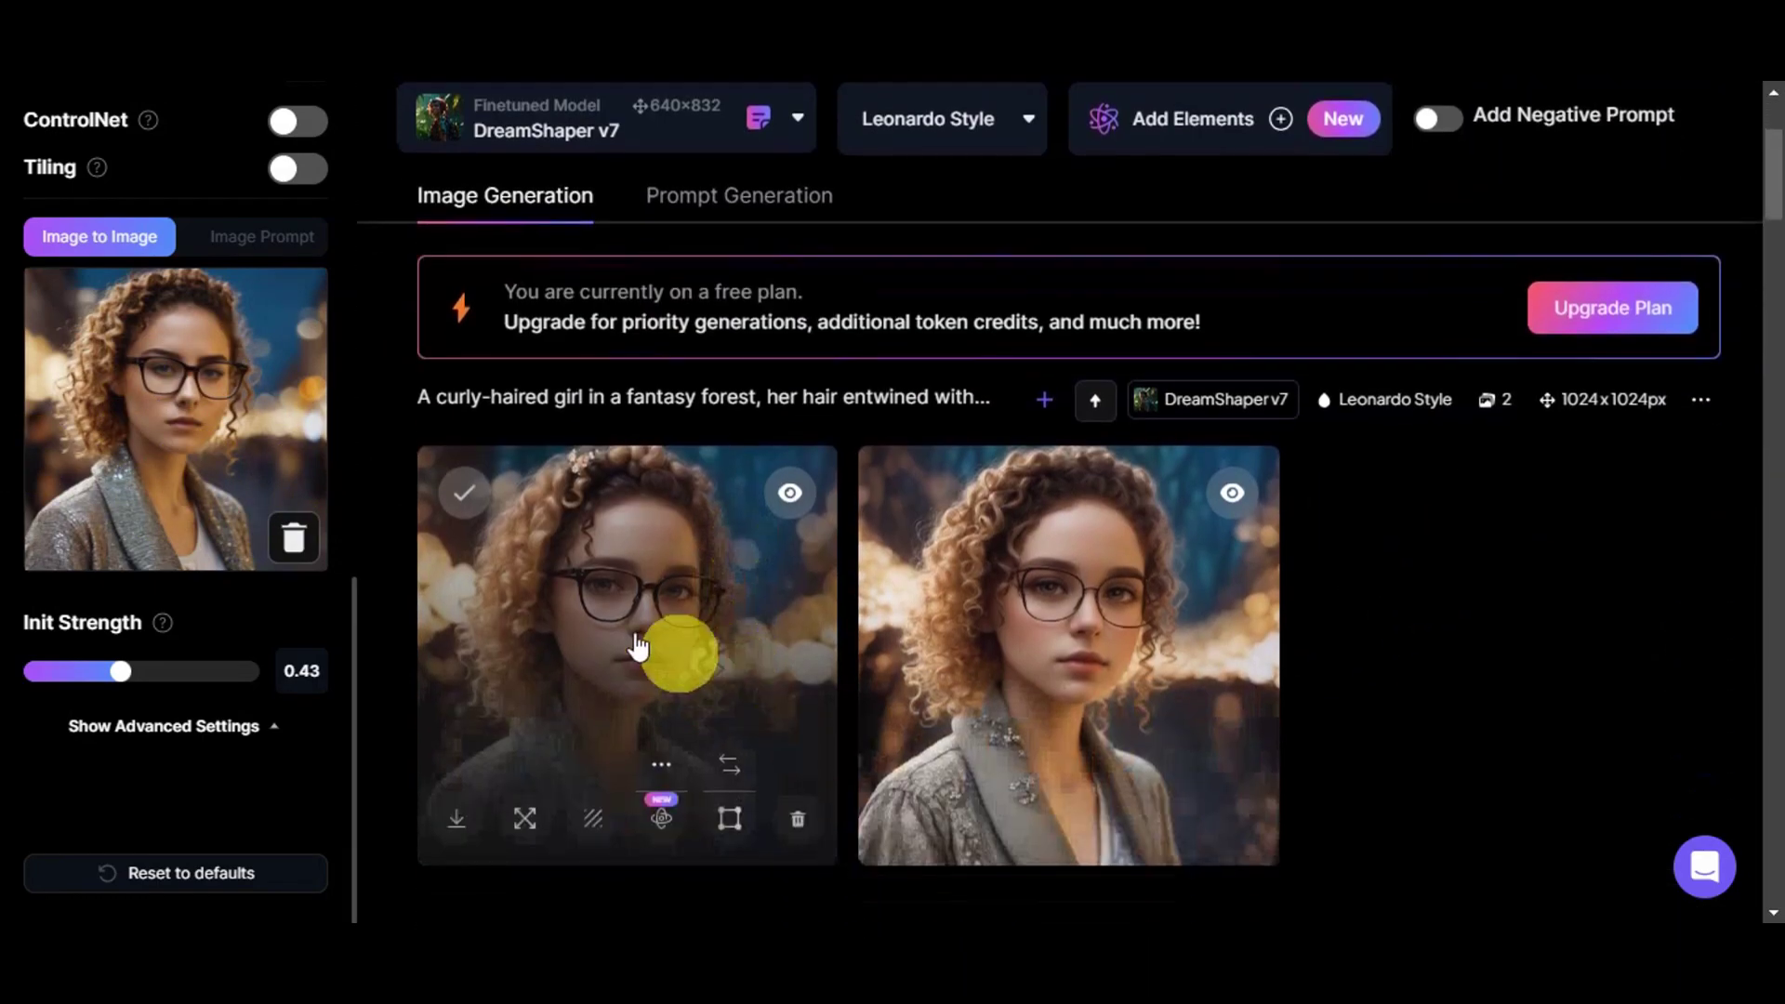
{"action": "scroll", "coordinate": [1023, 576], "scroll_direction": "up", "scroll_amount": 1}
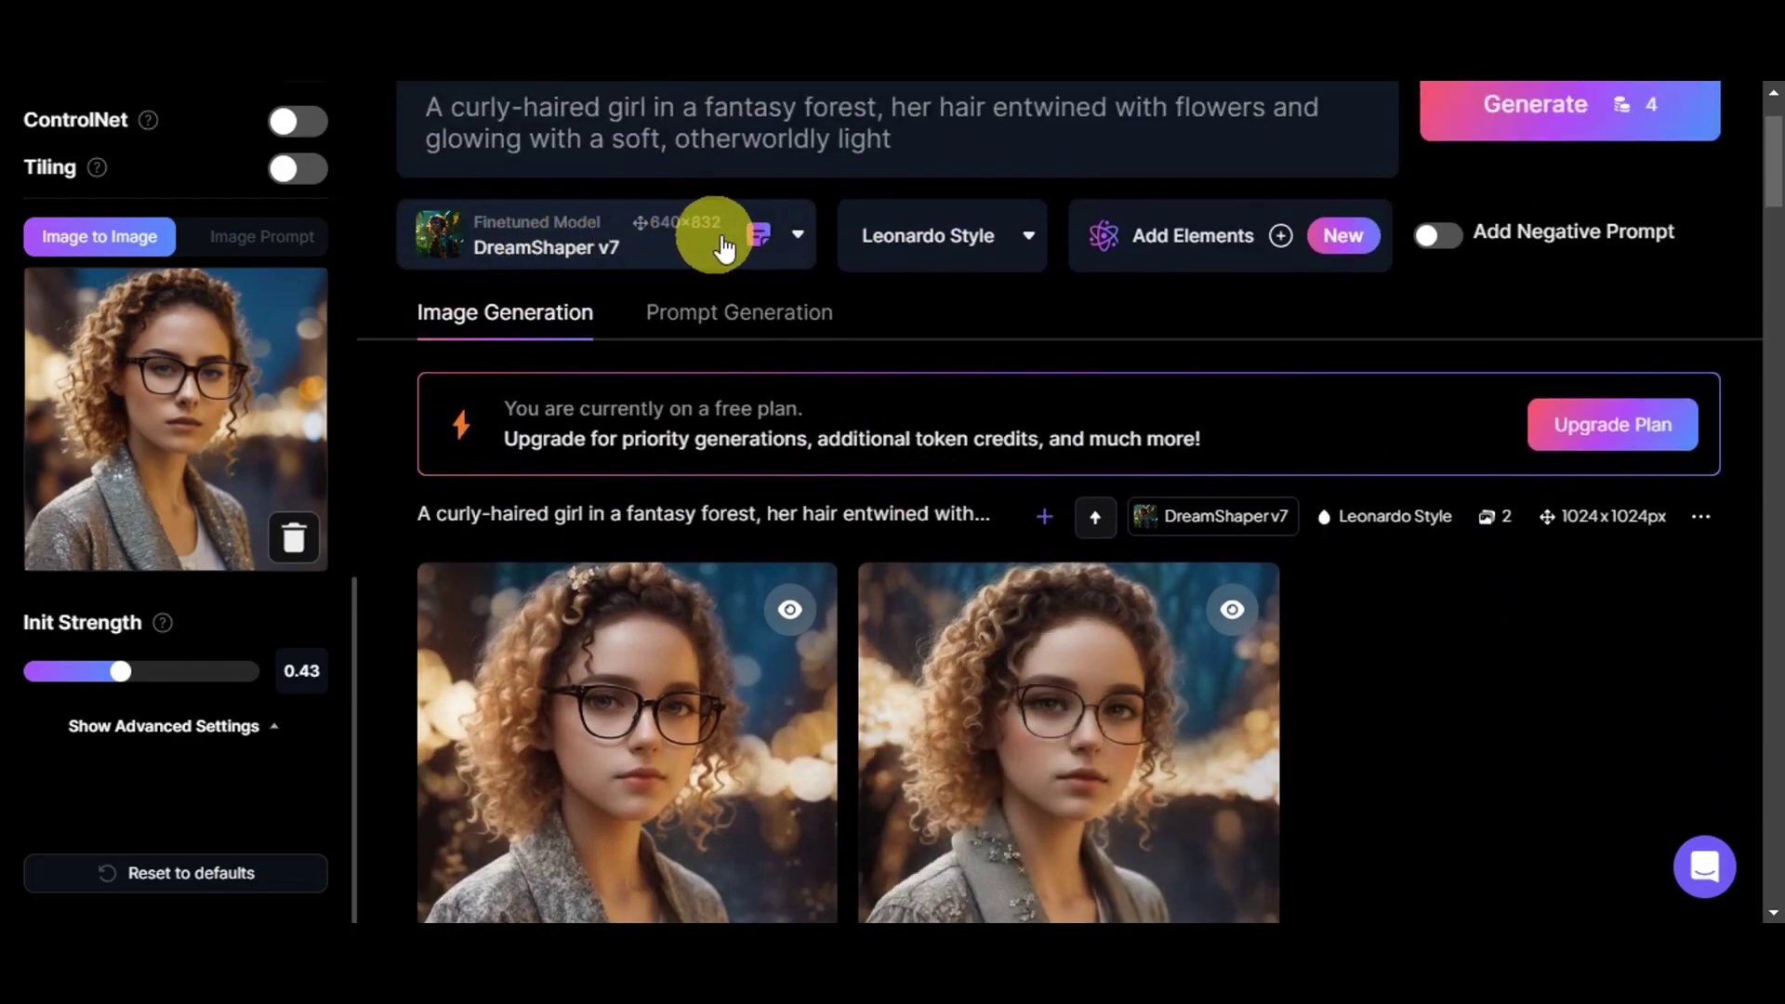
{"action": "scroll", "coordinate": [802, 702], "scroll_direction": "down", "scroll_amount": 1}
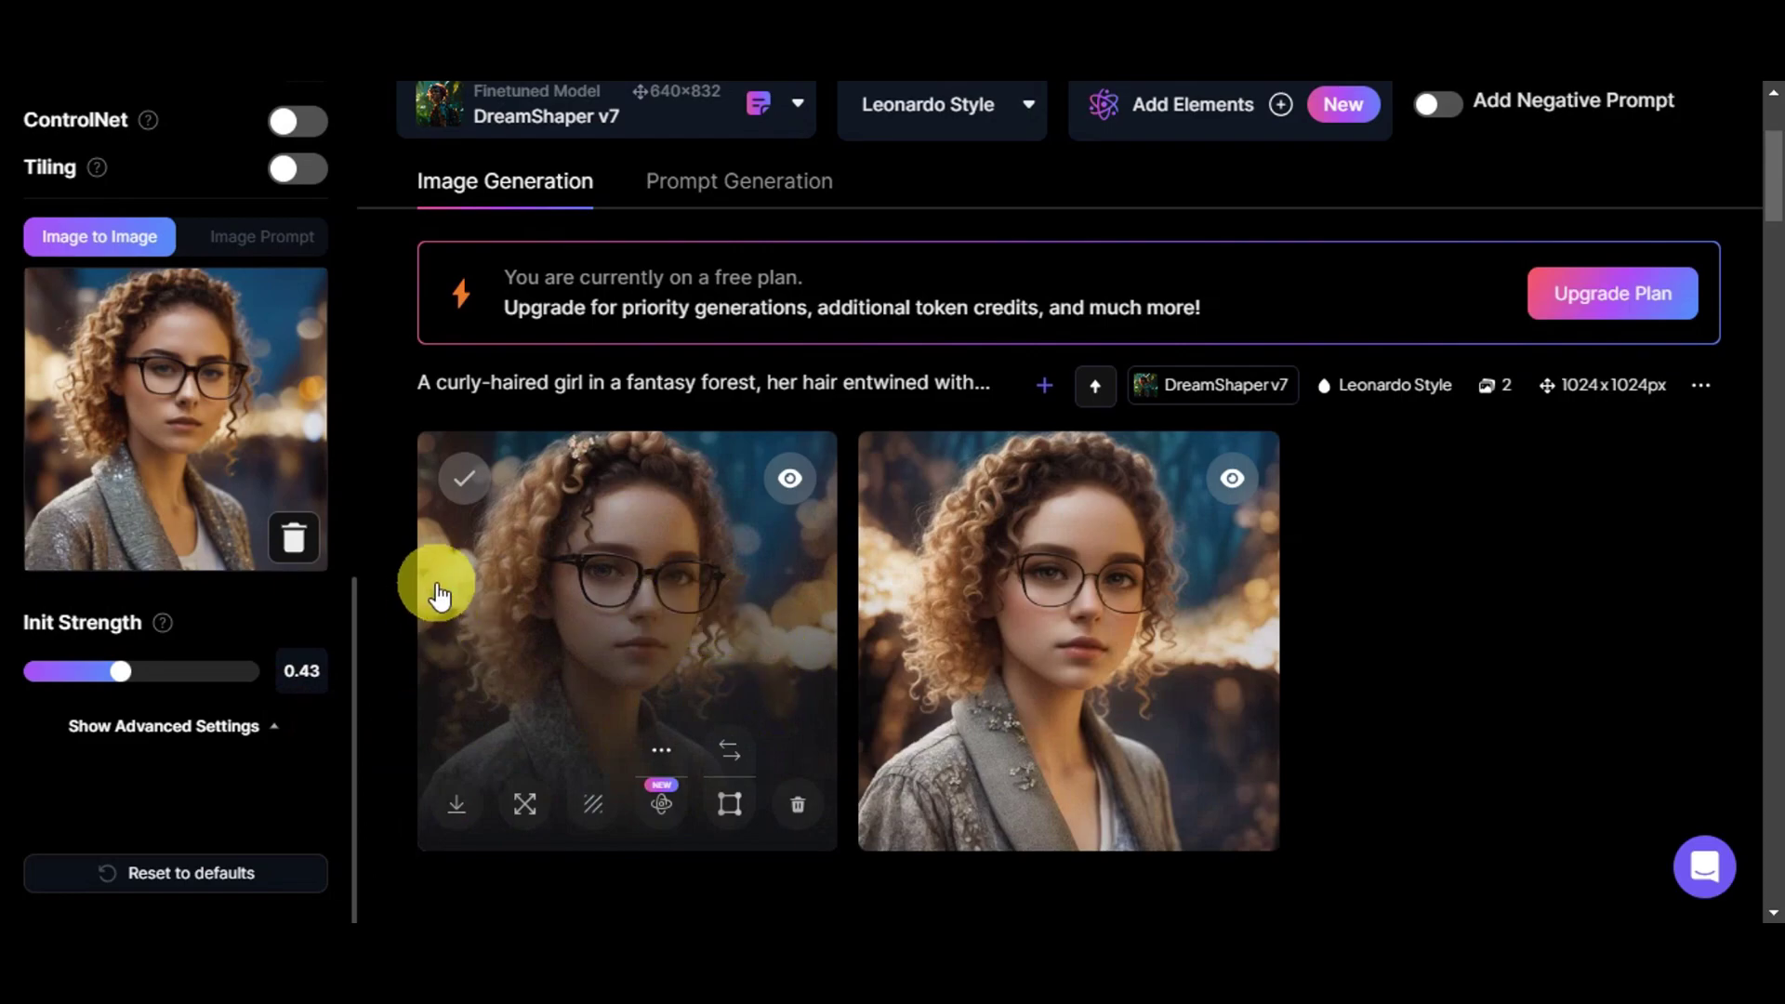
Step: Set the Init Strength to 0.32, generate from the same prompt again and compare the new images
{"action": "left_click_drag", "start_coordinate": [107, 679], "coordinate": [68, 690]}
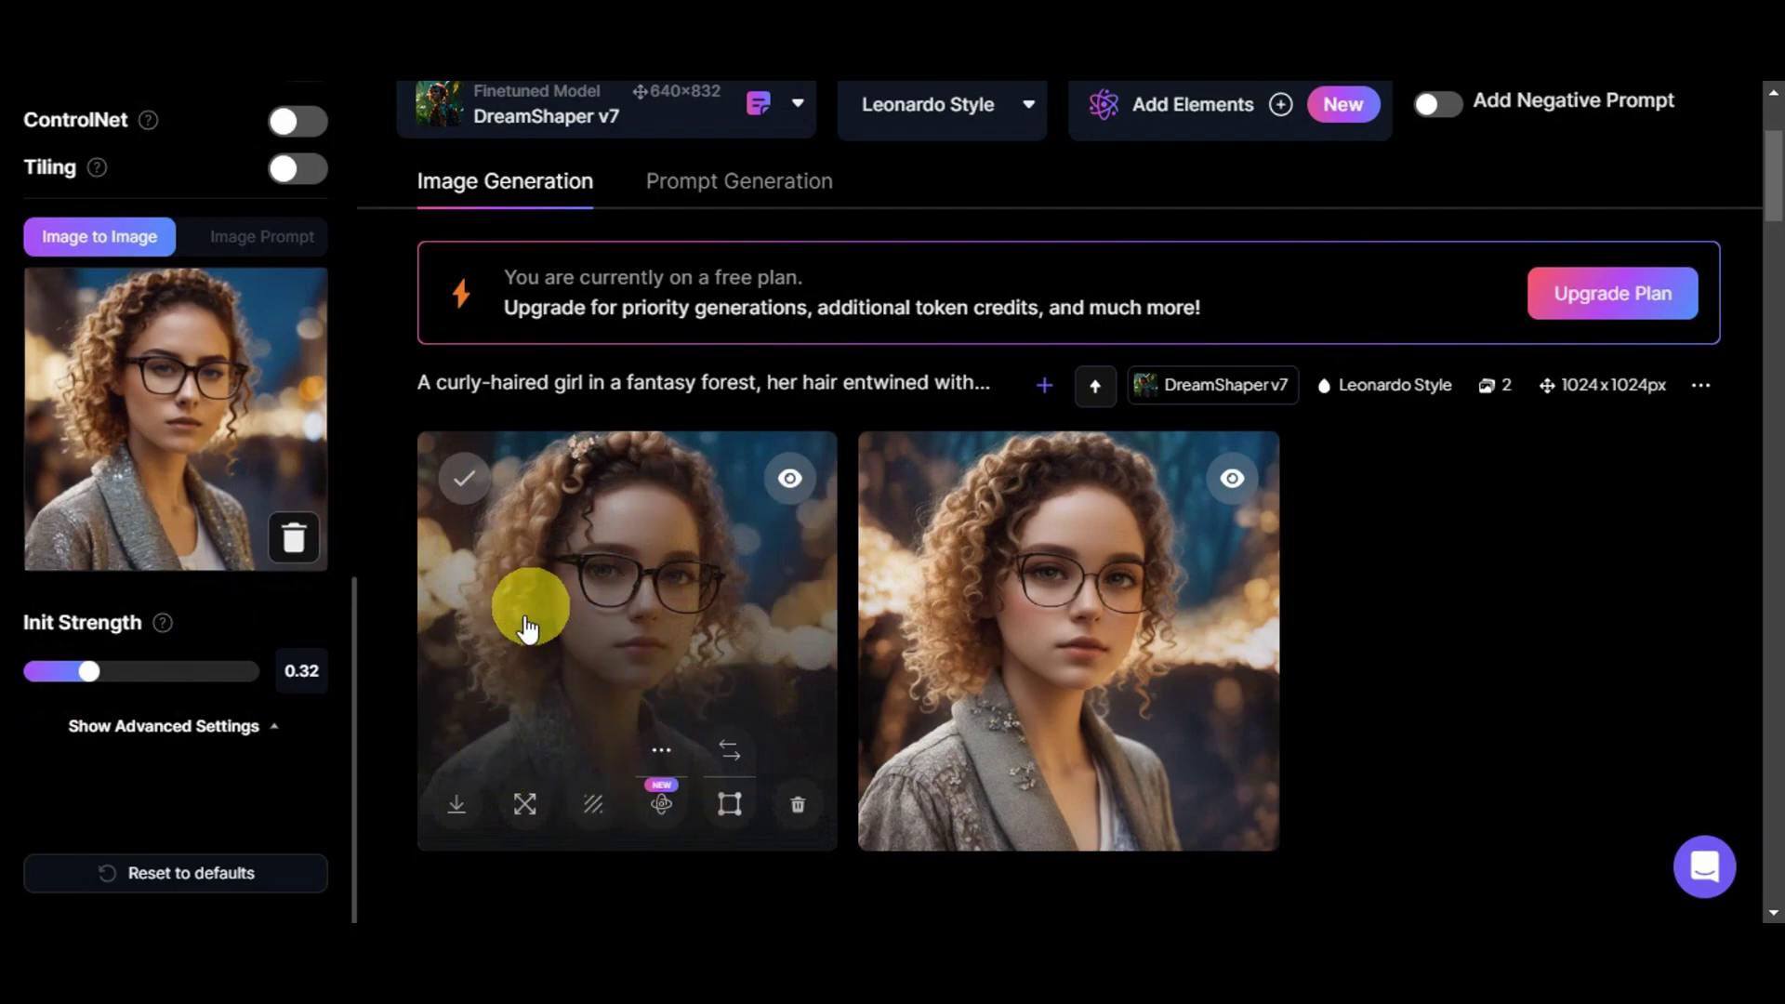
{"action": "mouse_move", "coordinate": [156, 624]}
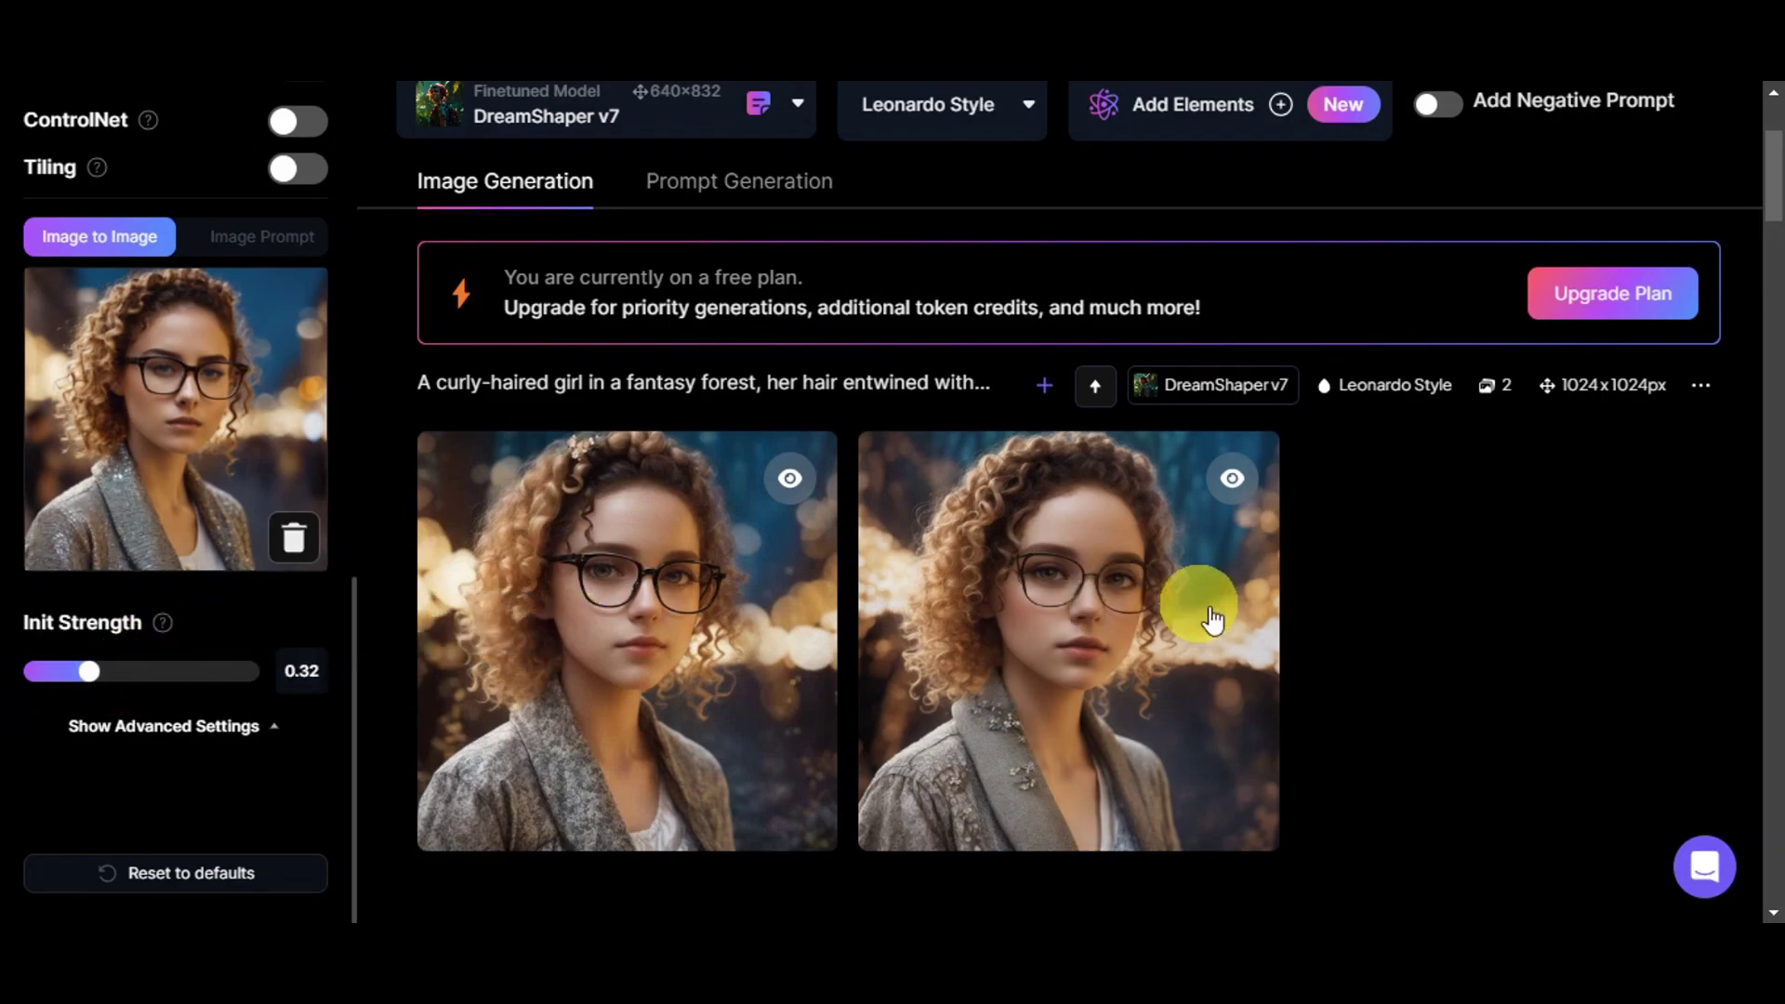
{"action": "scroll", "coordinate": [1076, 578], "scroll_direction": "down", "scroll_amount": 1}
{"action": "scroll", "coordinate": [1283, 613], "scroll_direction": "up", "scroll_amount": 4}
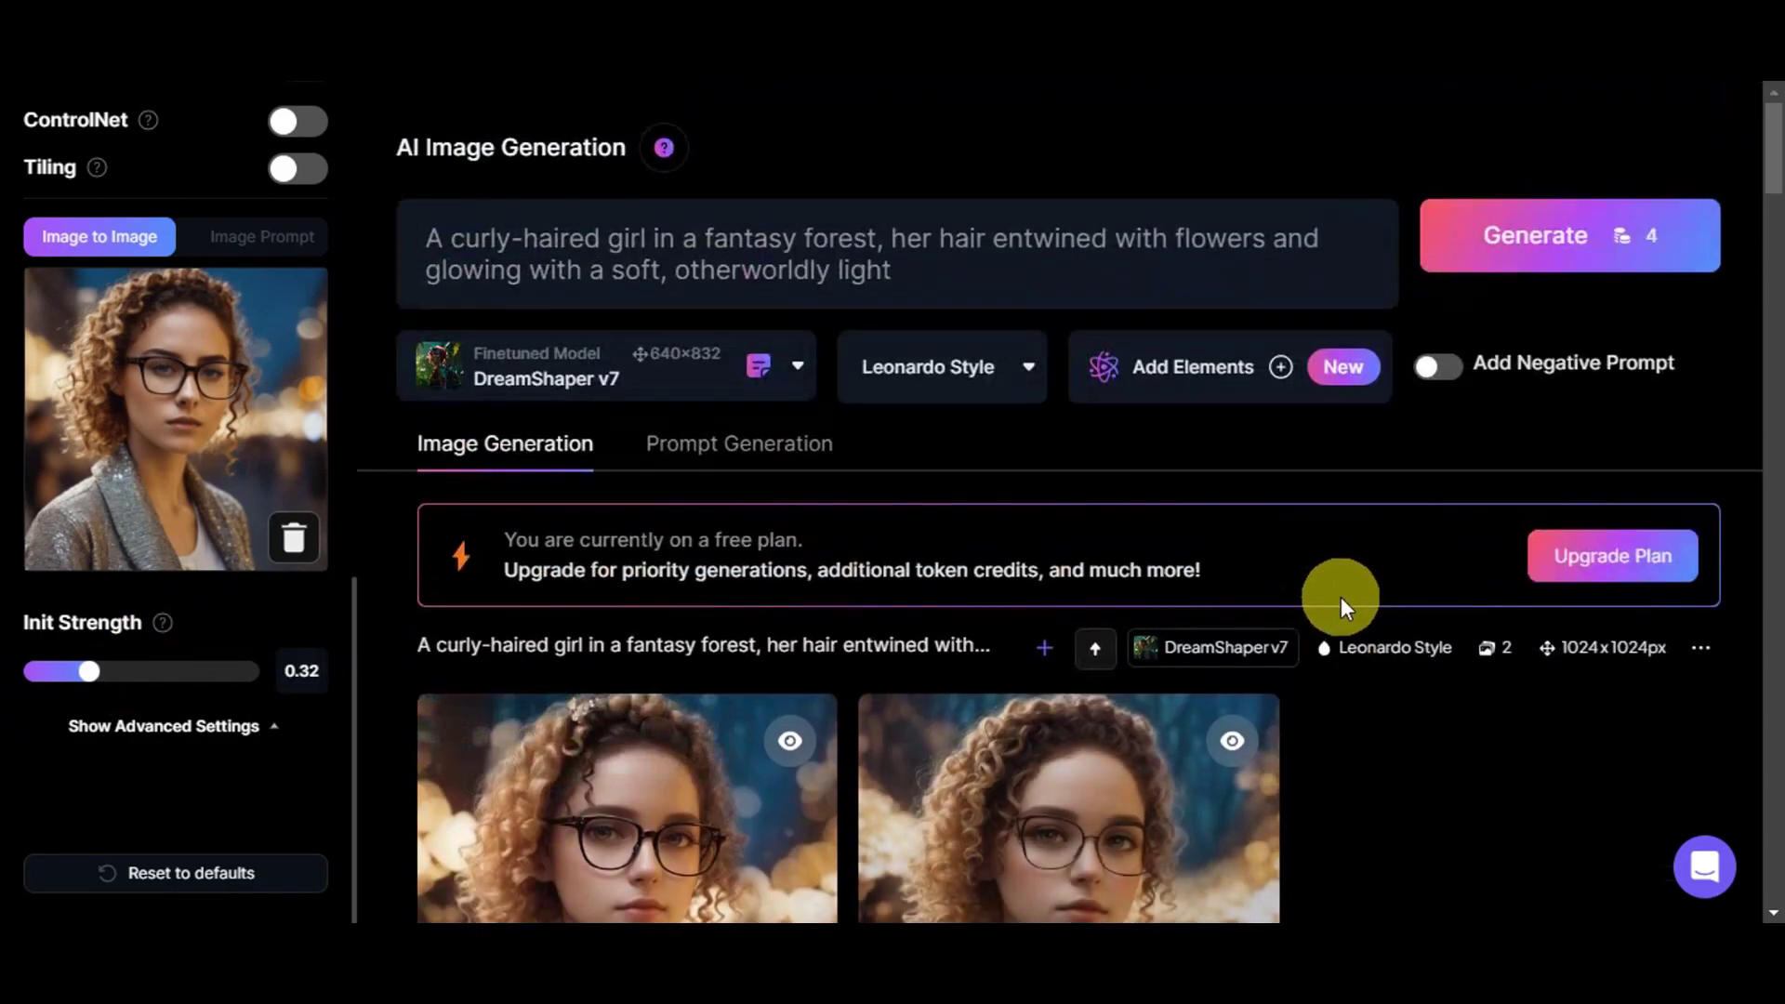
{"action": "left_click", "coordinate": [1497, 268]}
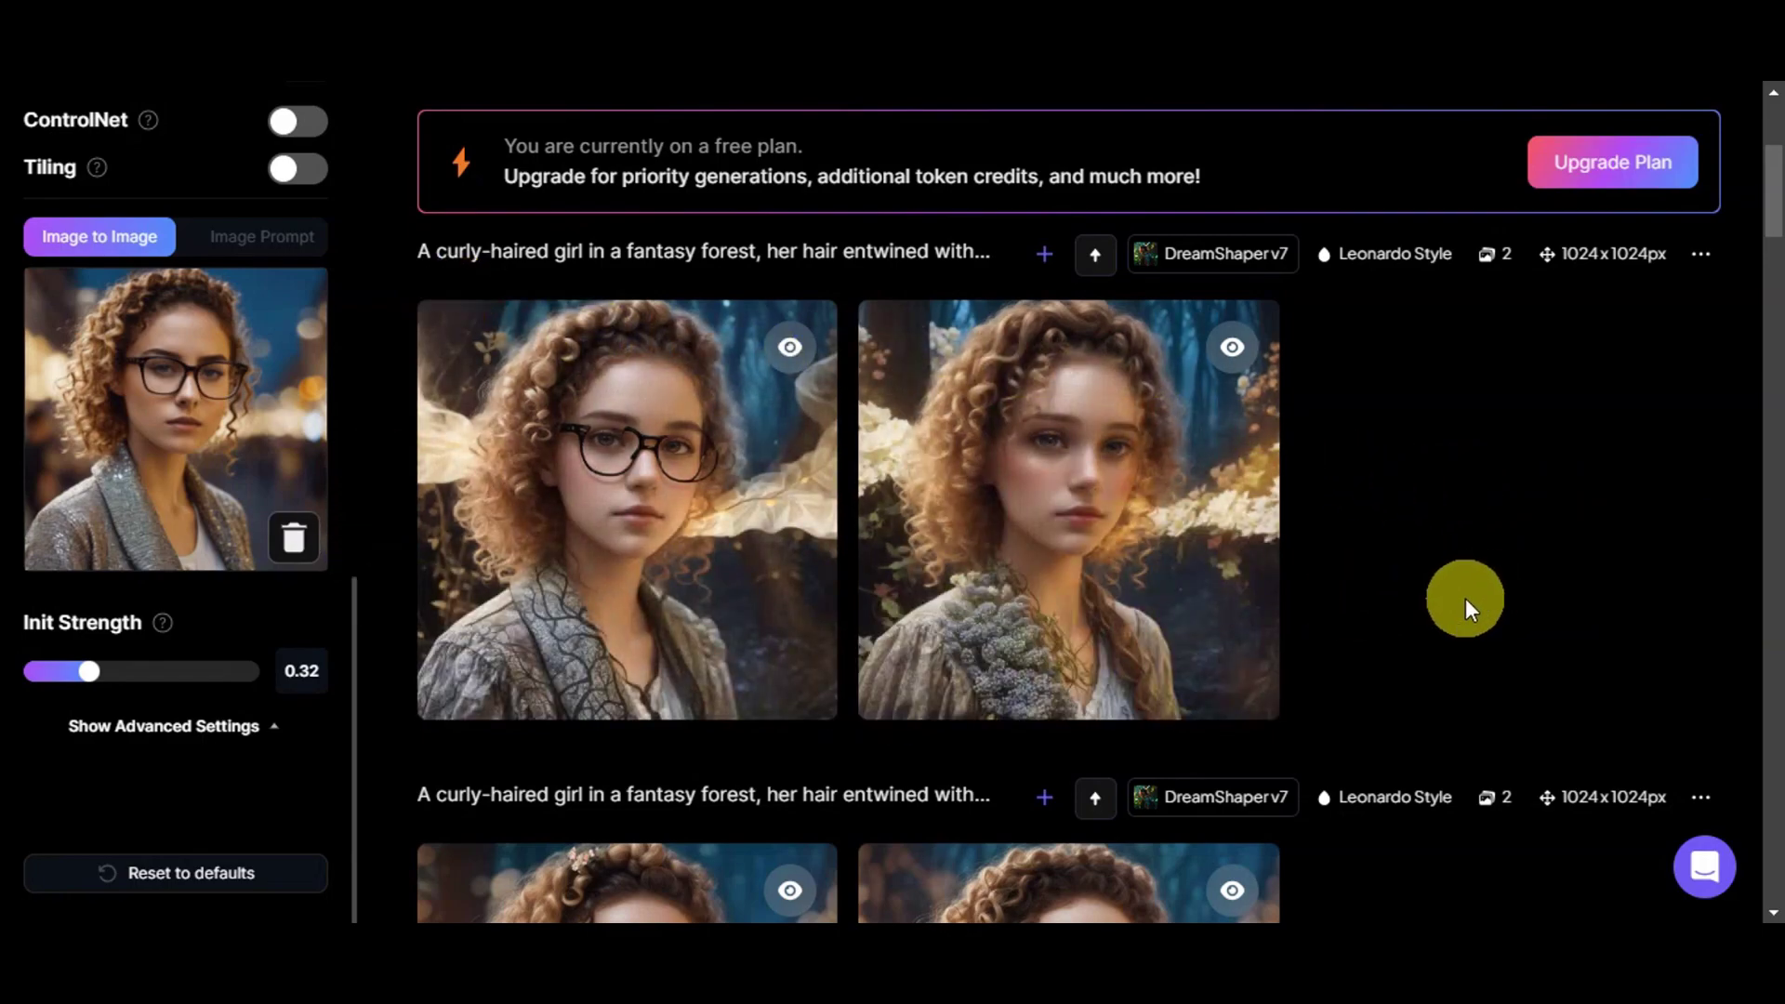
{"action": "mouse_move", "coordinate": [1029, 367]}
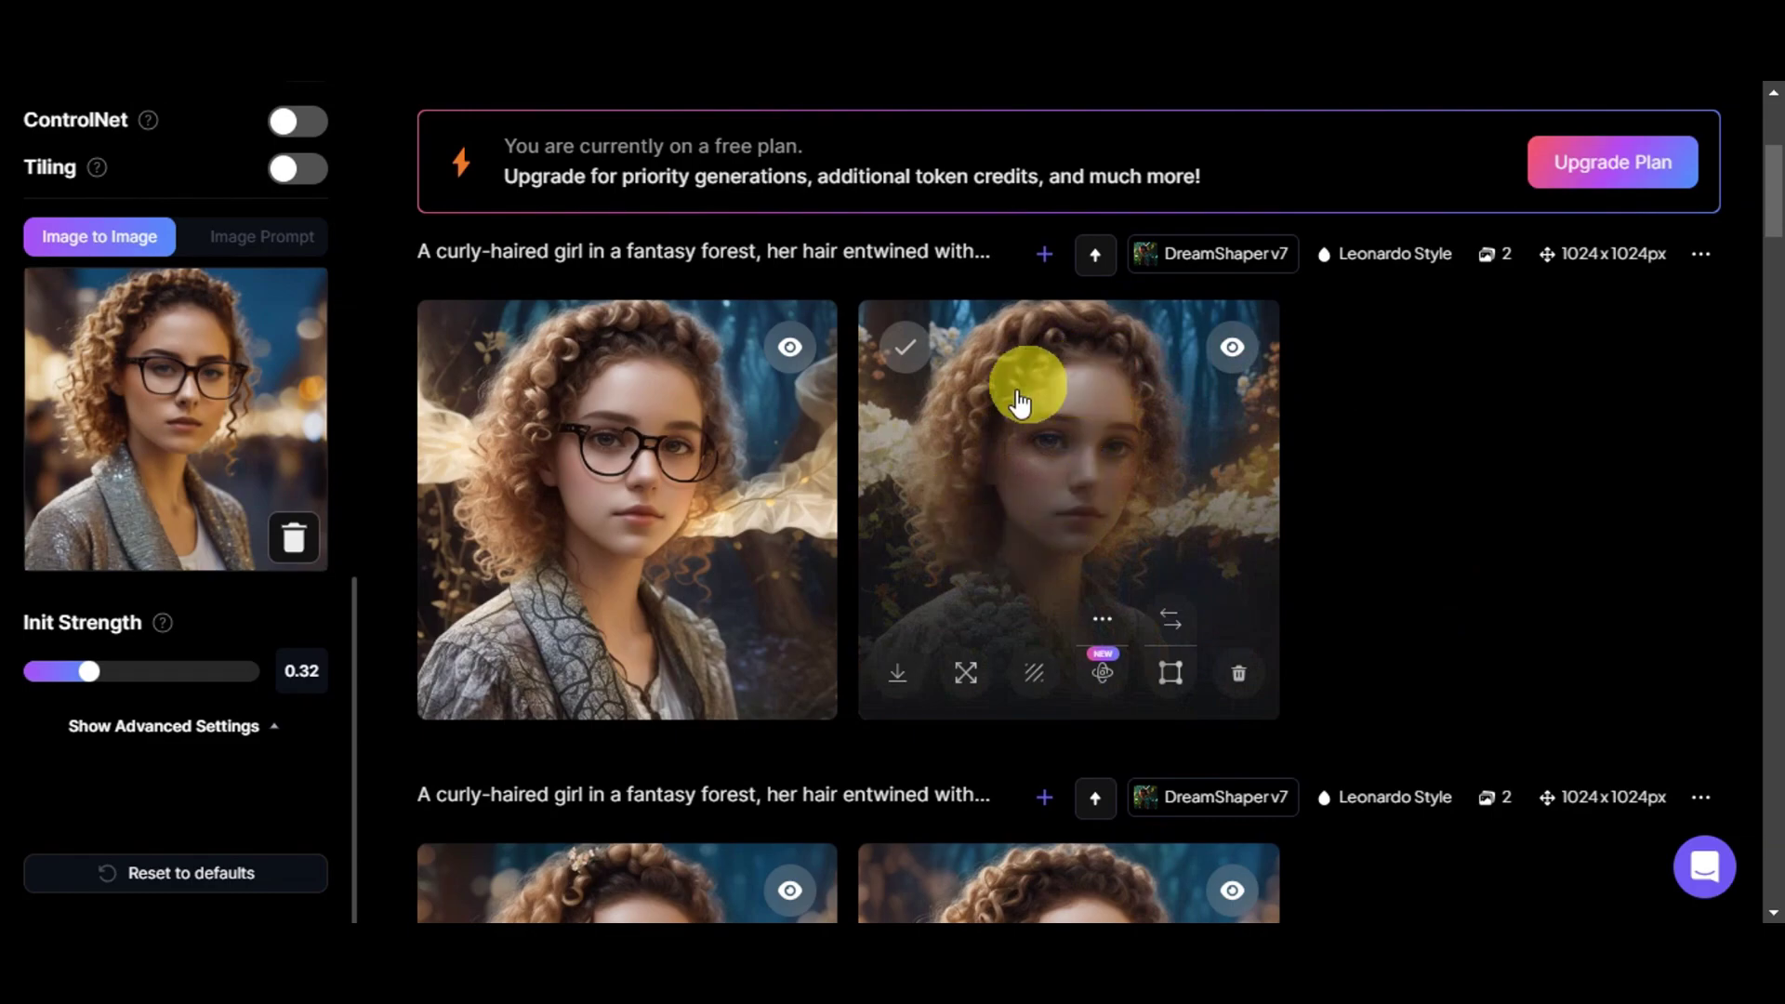
{"action": "mouse_move", "coordinate": [812, 481]}
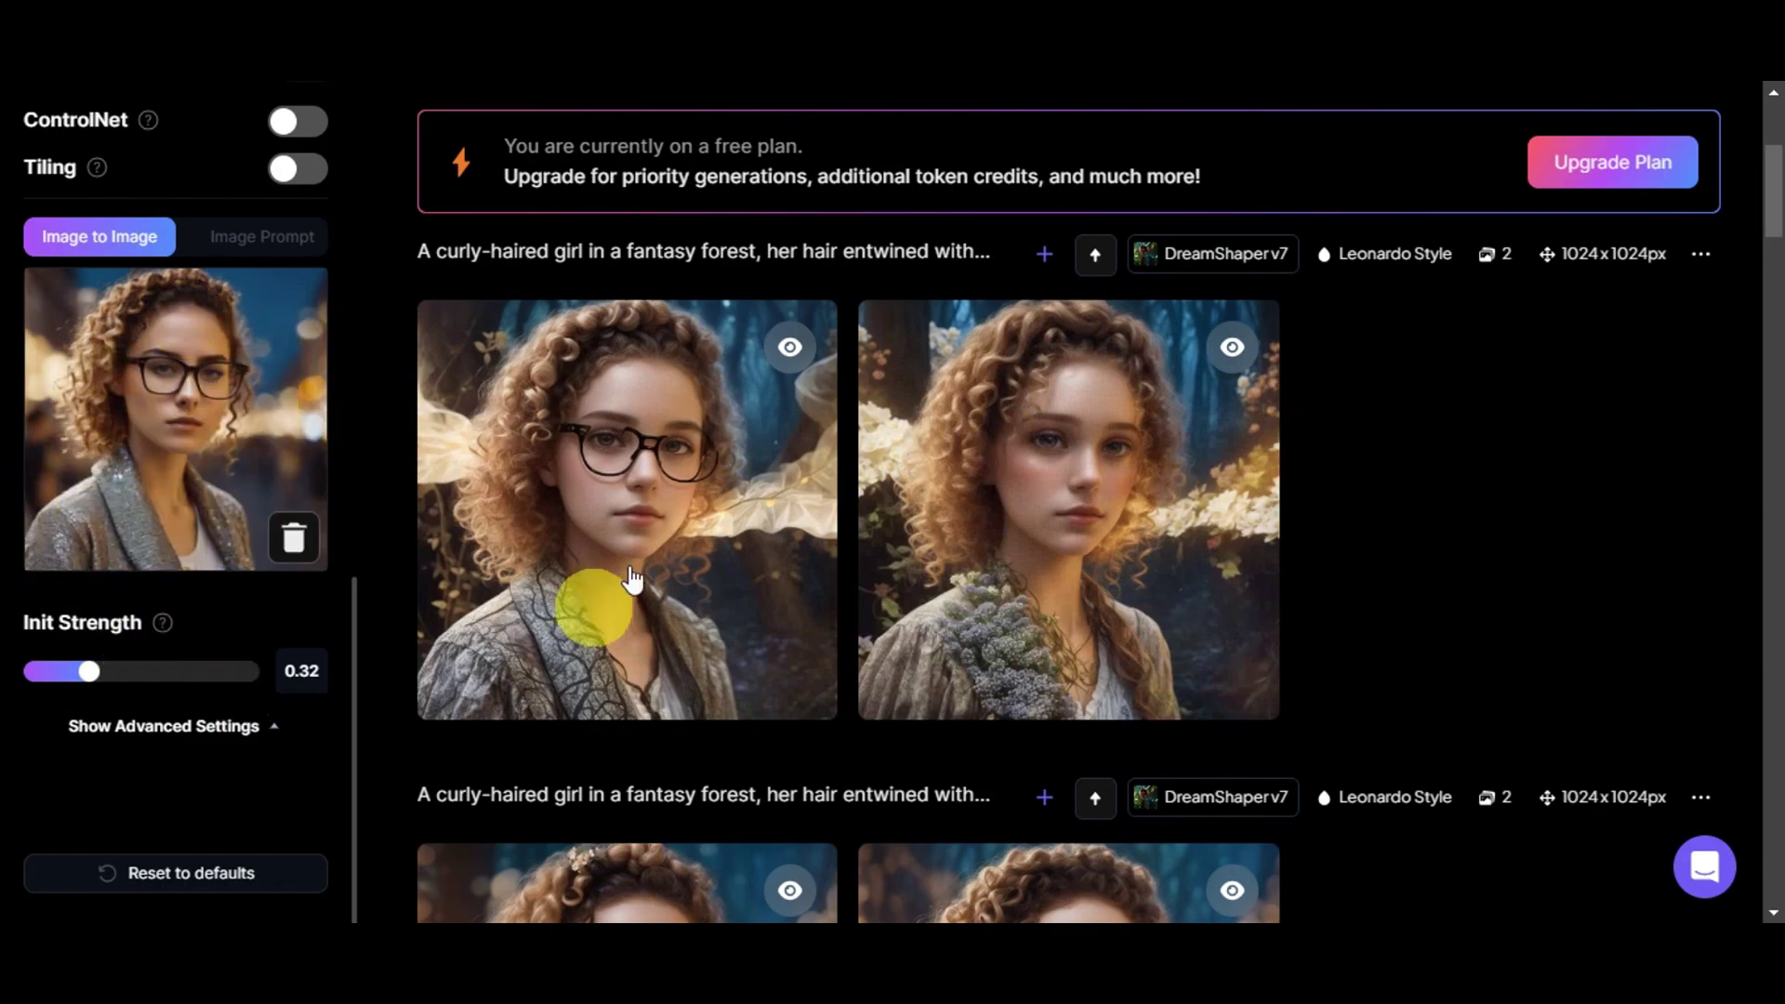
Step: Set the Init Strength to 0.3 and enable a negative prompt that excludes "eyeglasses"
{"action": "mouse_move", "coordinate": [614, 462]}
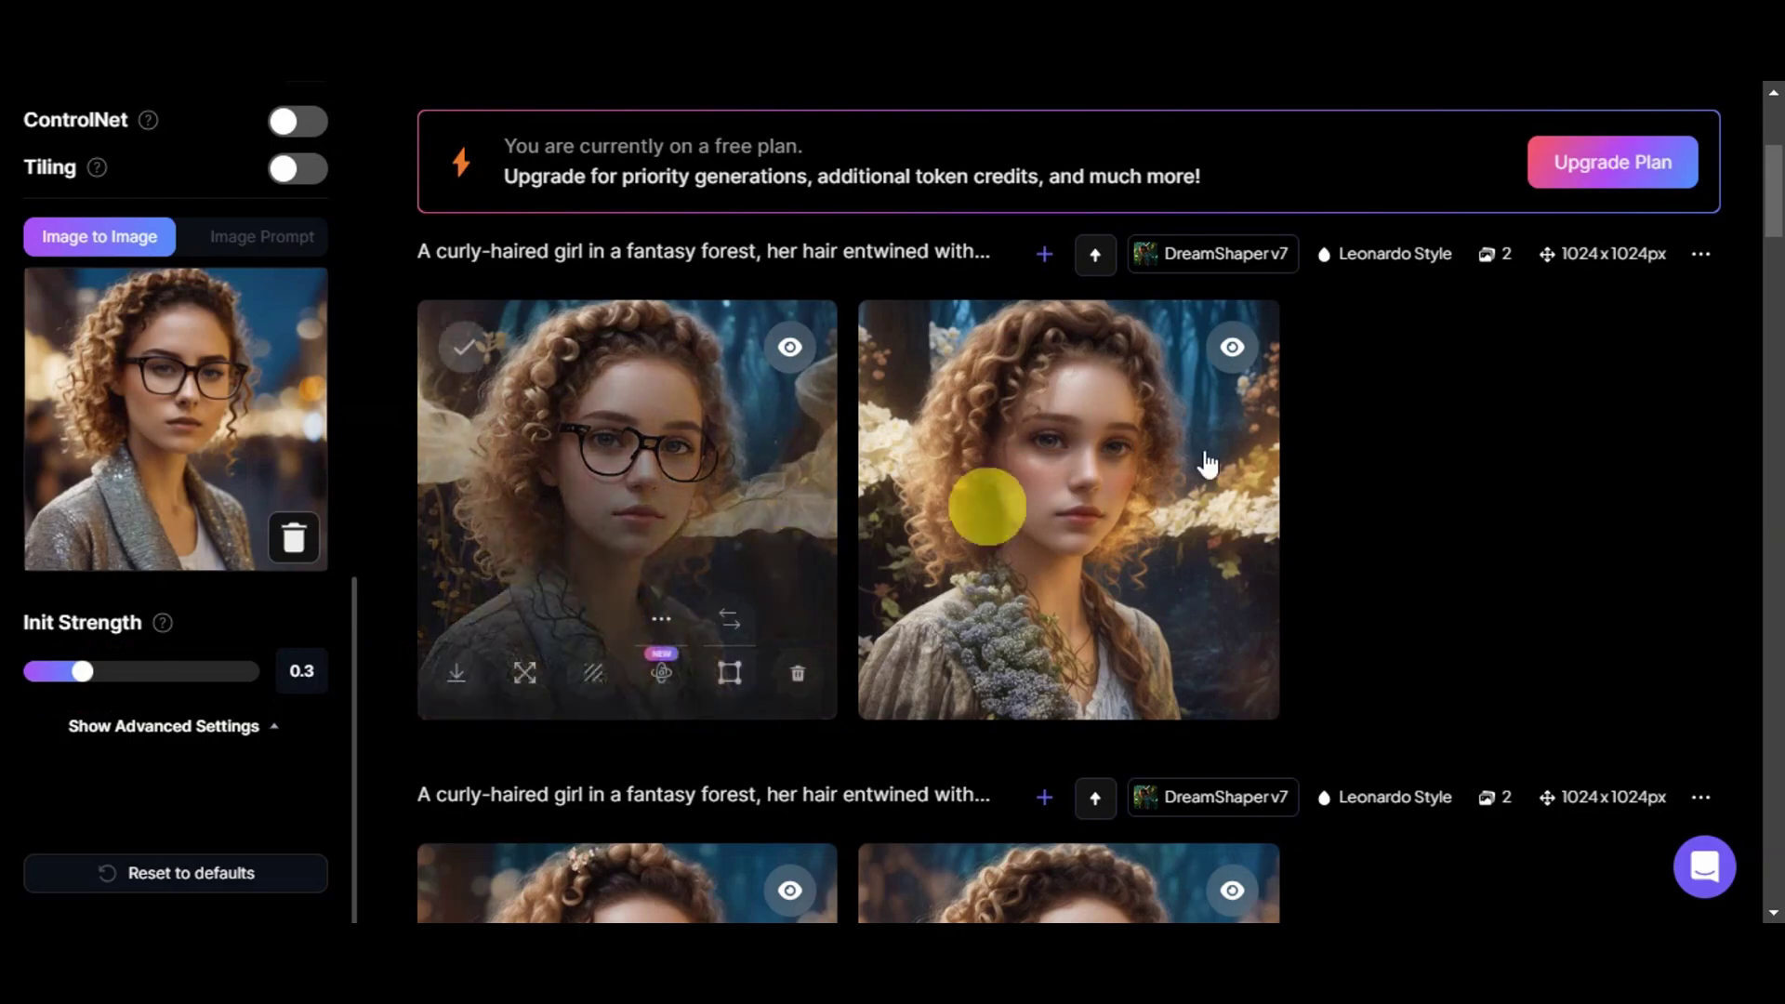
{"action": "scroll", "coordinate": [1168, 629], "scroll_direction": "up", "scroll_amount": 4}
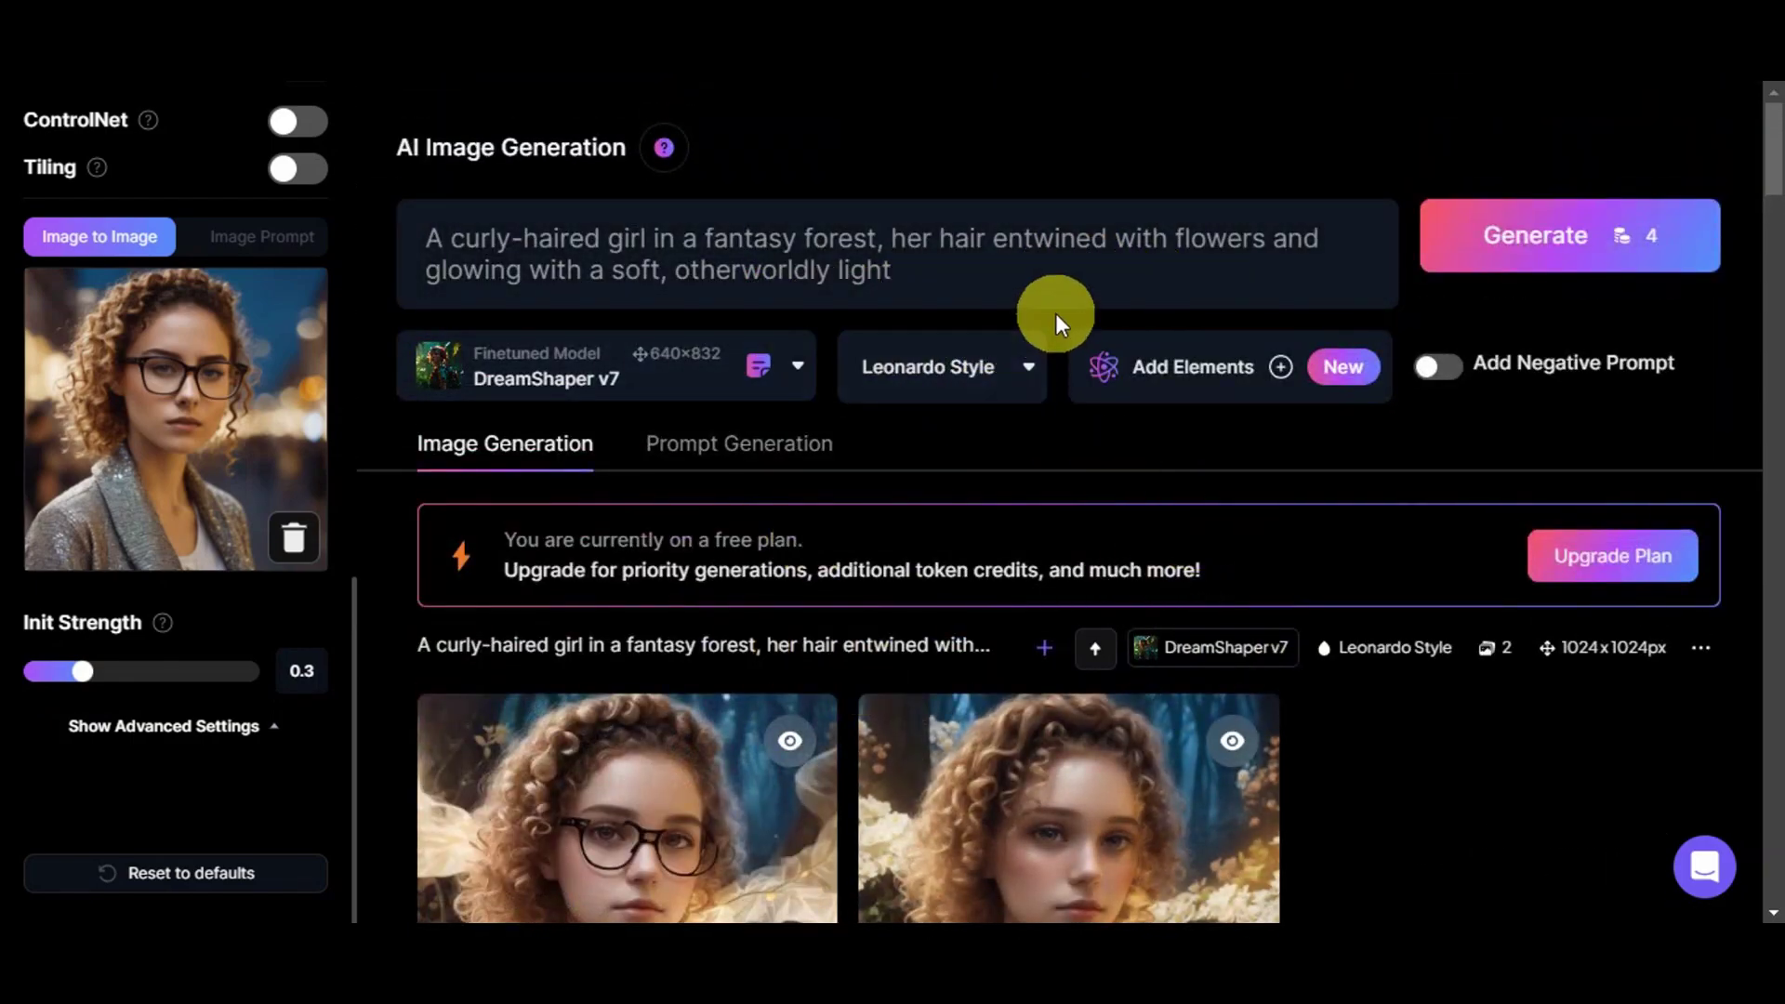
{"action": "left_click", "coordinate": [1446, 367]}
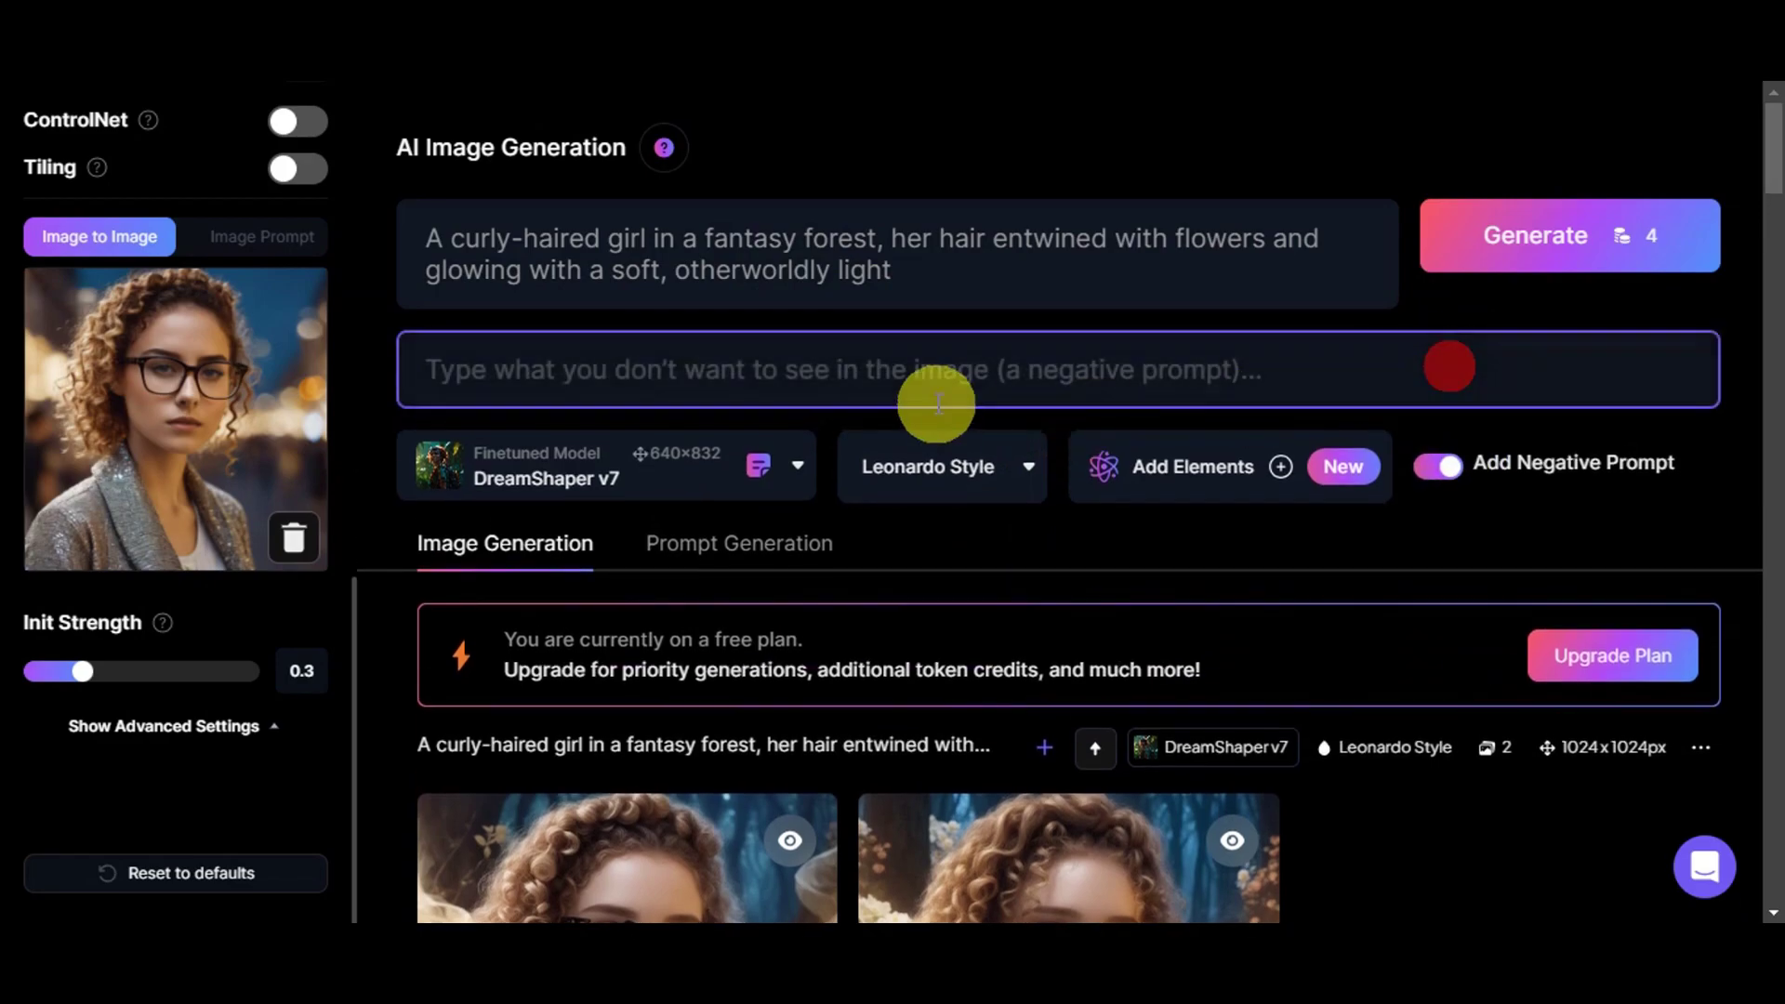
{"action": "left_click", "coordinate": [922, 379]}
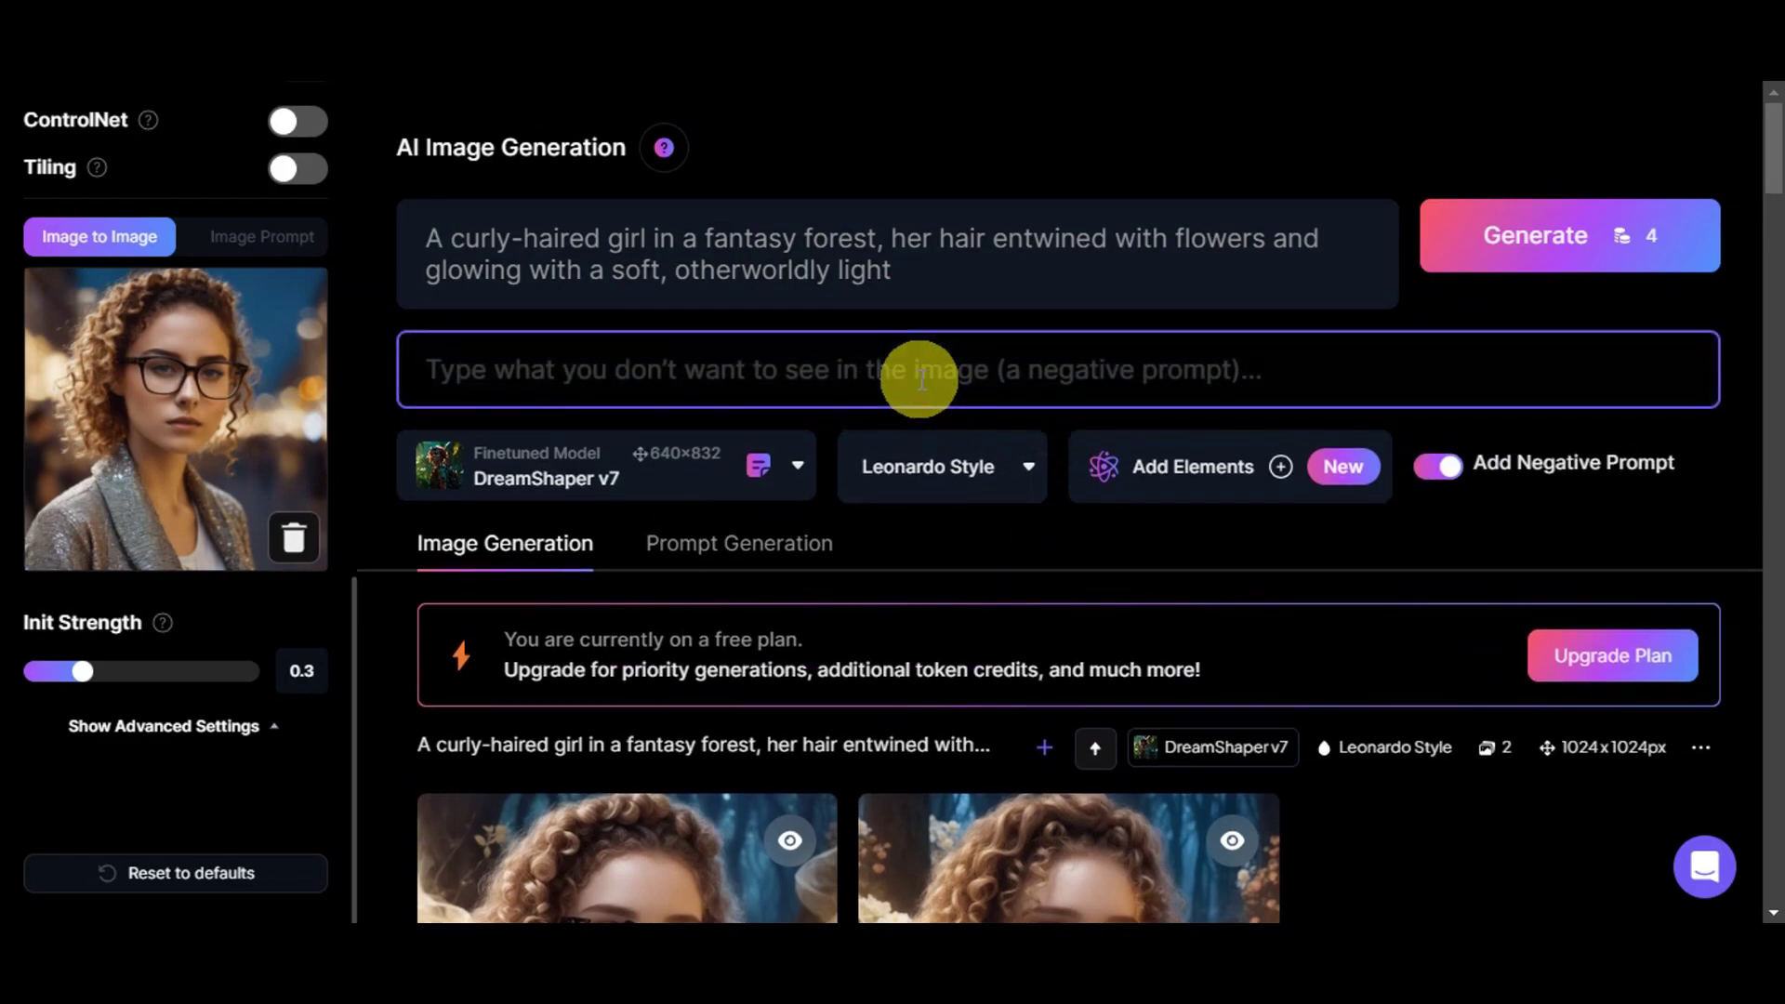
{"action": "type", "text": "eyeglasses"}
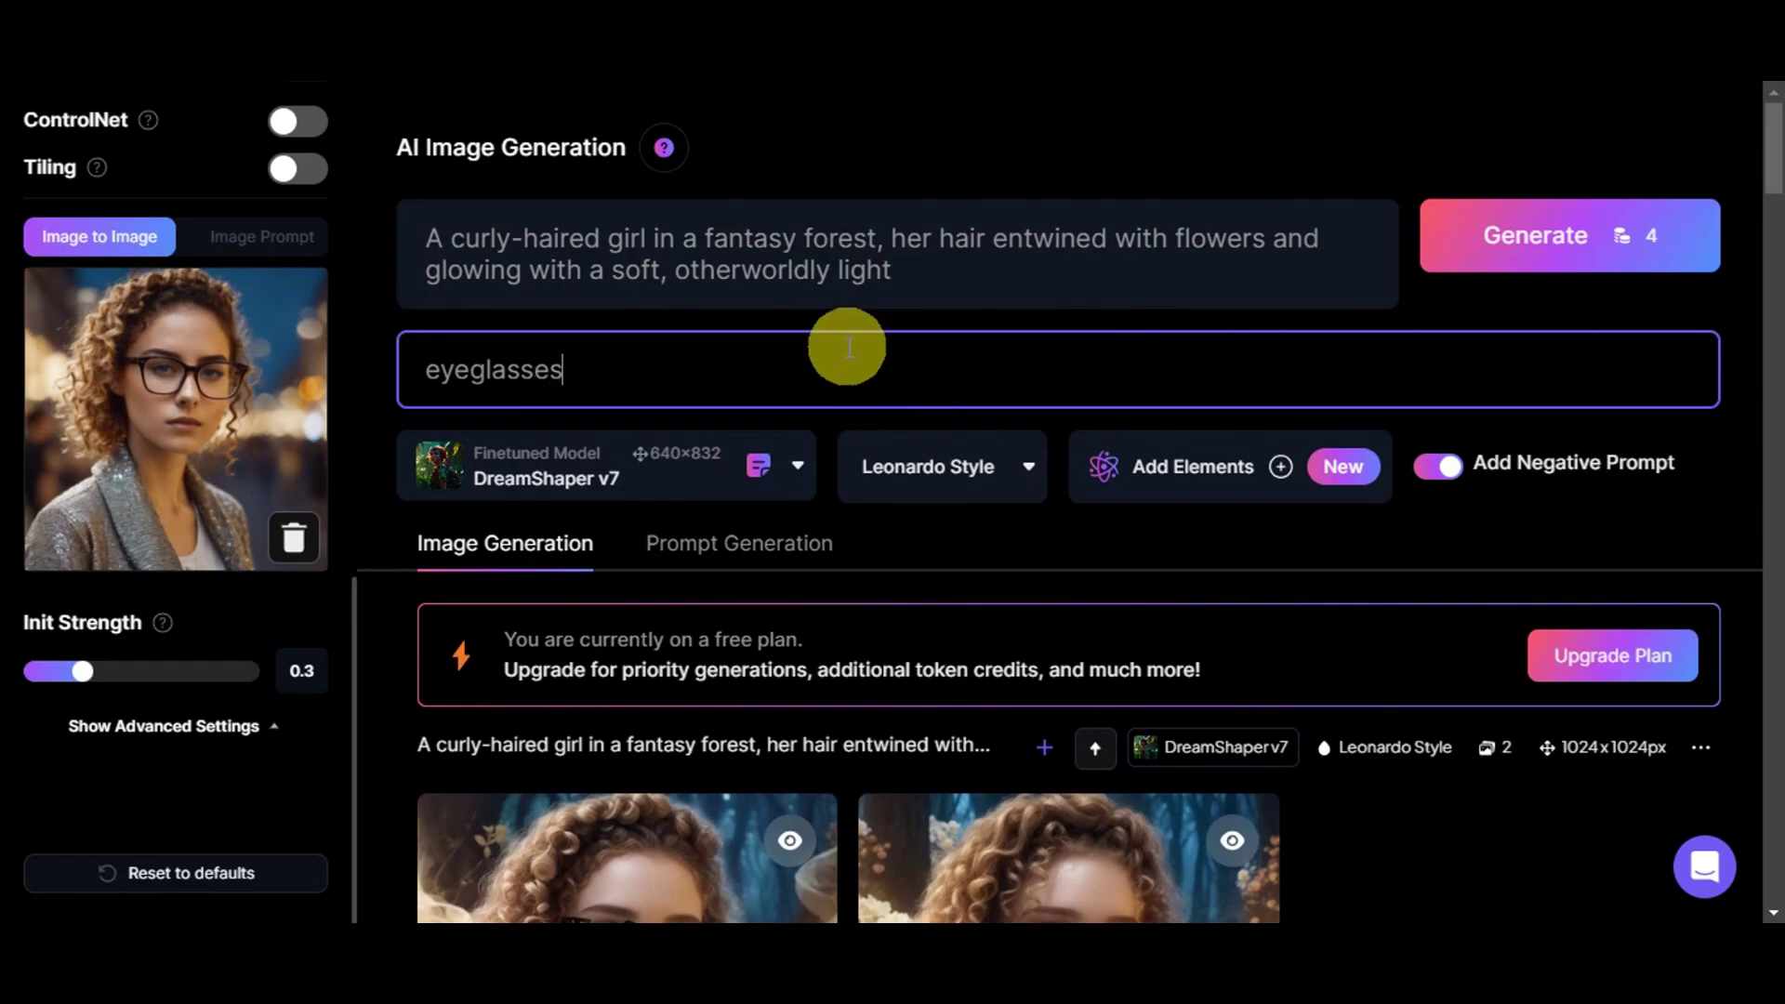
Step: Append "butterflies" to the end of the prompt, generate the images and look them over
{"action": "left_click", "coordinate": [1005, 270]}
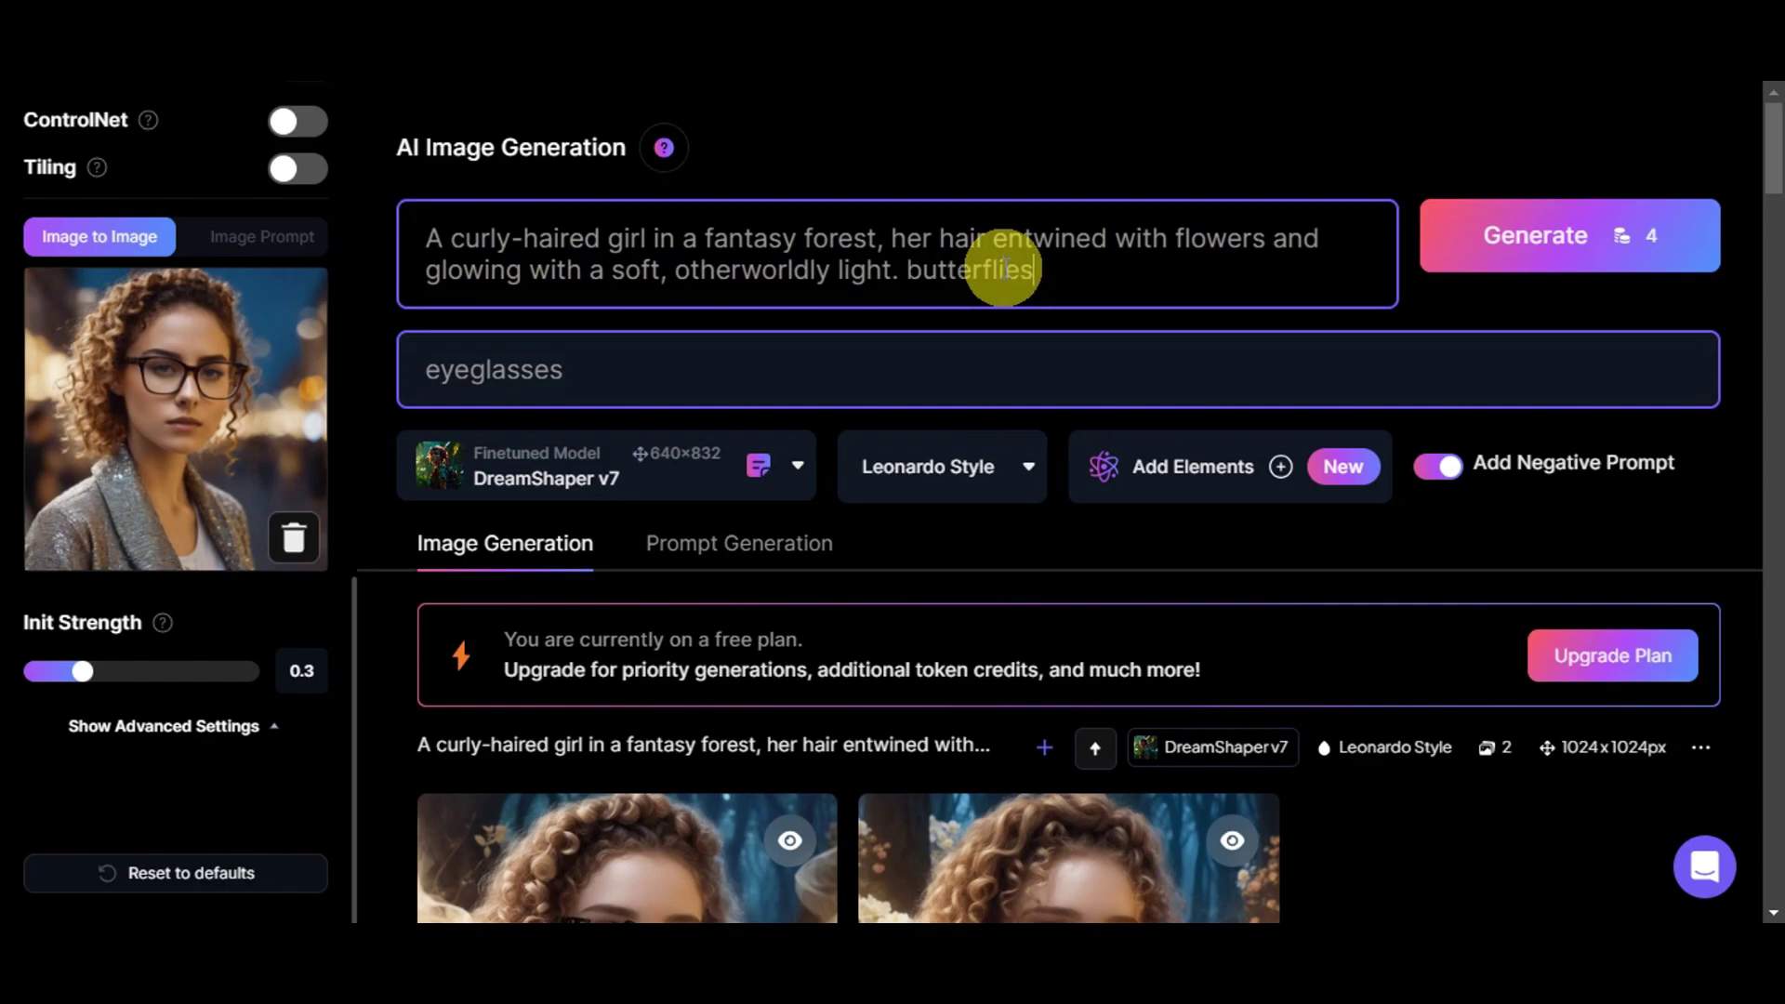
{"action": "left_click", "coordinate": [1547, 241]}
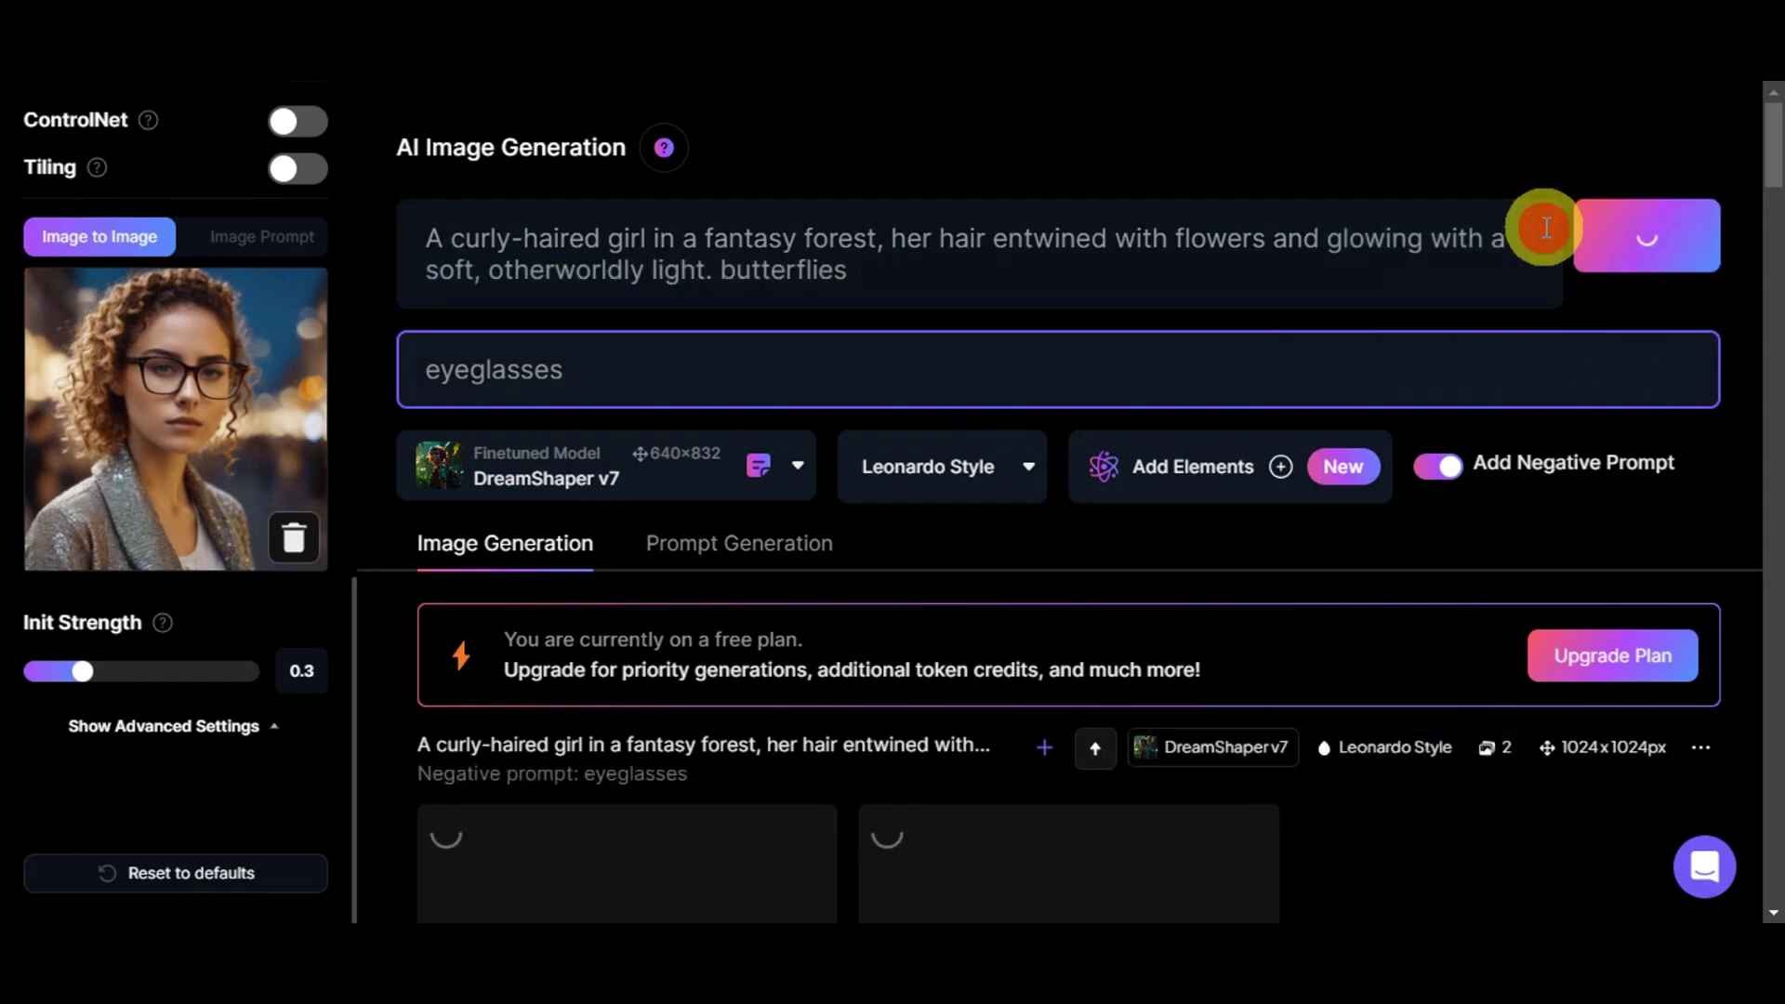
{"action": "scroll", "coordinate": [1404, 465], "scroll_direction": "down", "scroll_amount": 4}
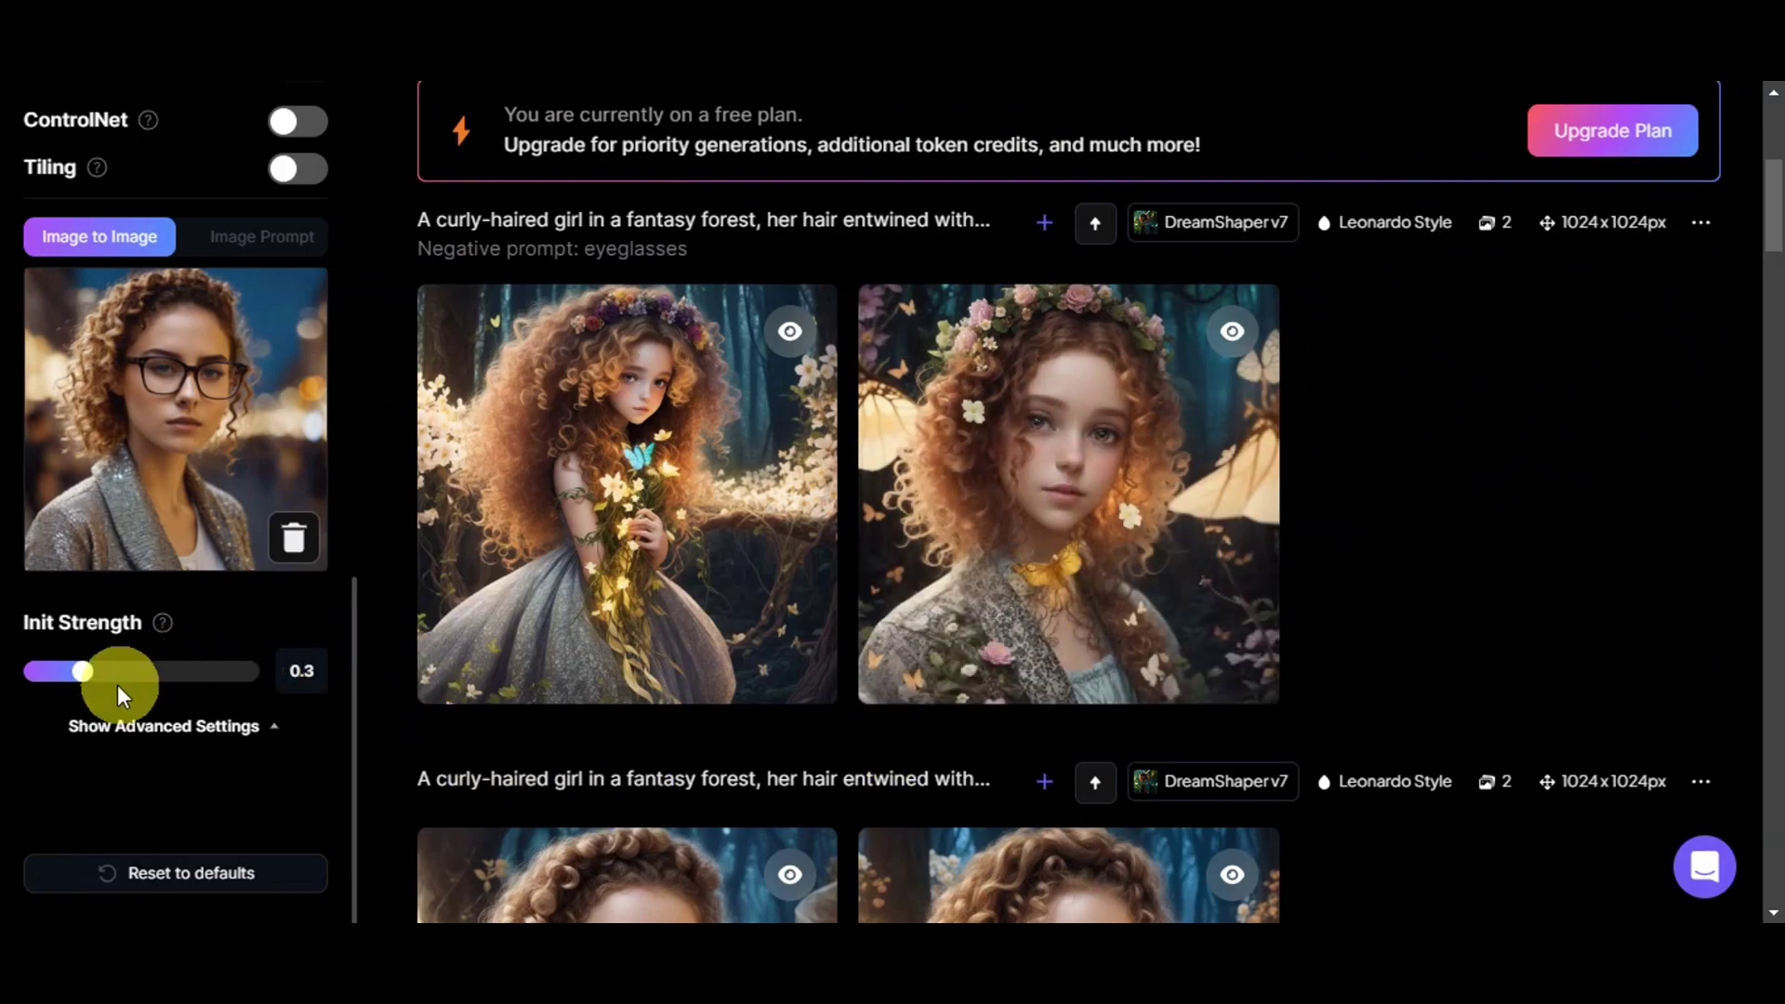
{"action": "mouse_move", "coordinate": [541, 372]}
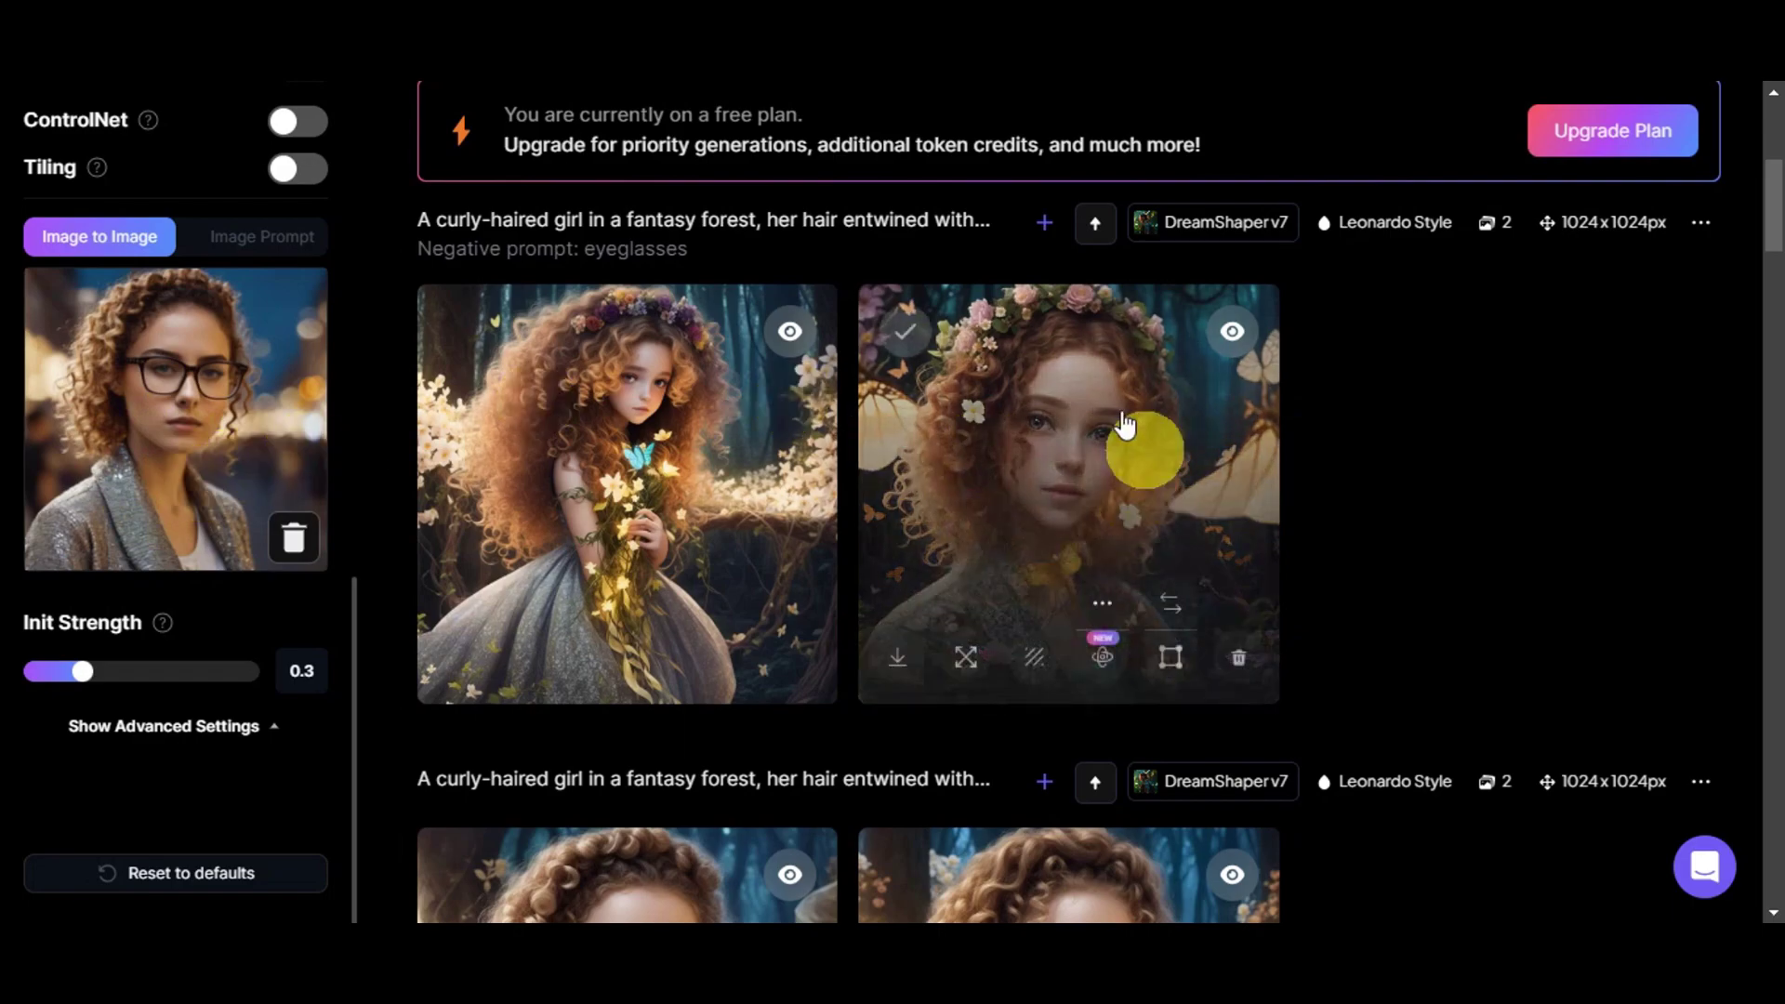
Step: View the two newly generated butterfly images enlarged, check the available image actions, and close the viewer
{"action": "left_click", "coordinate": [958, 494]}
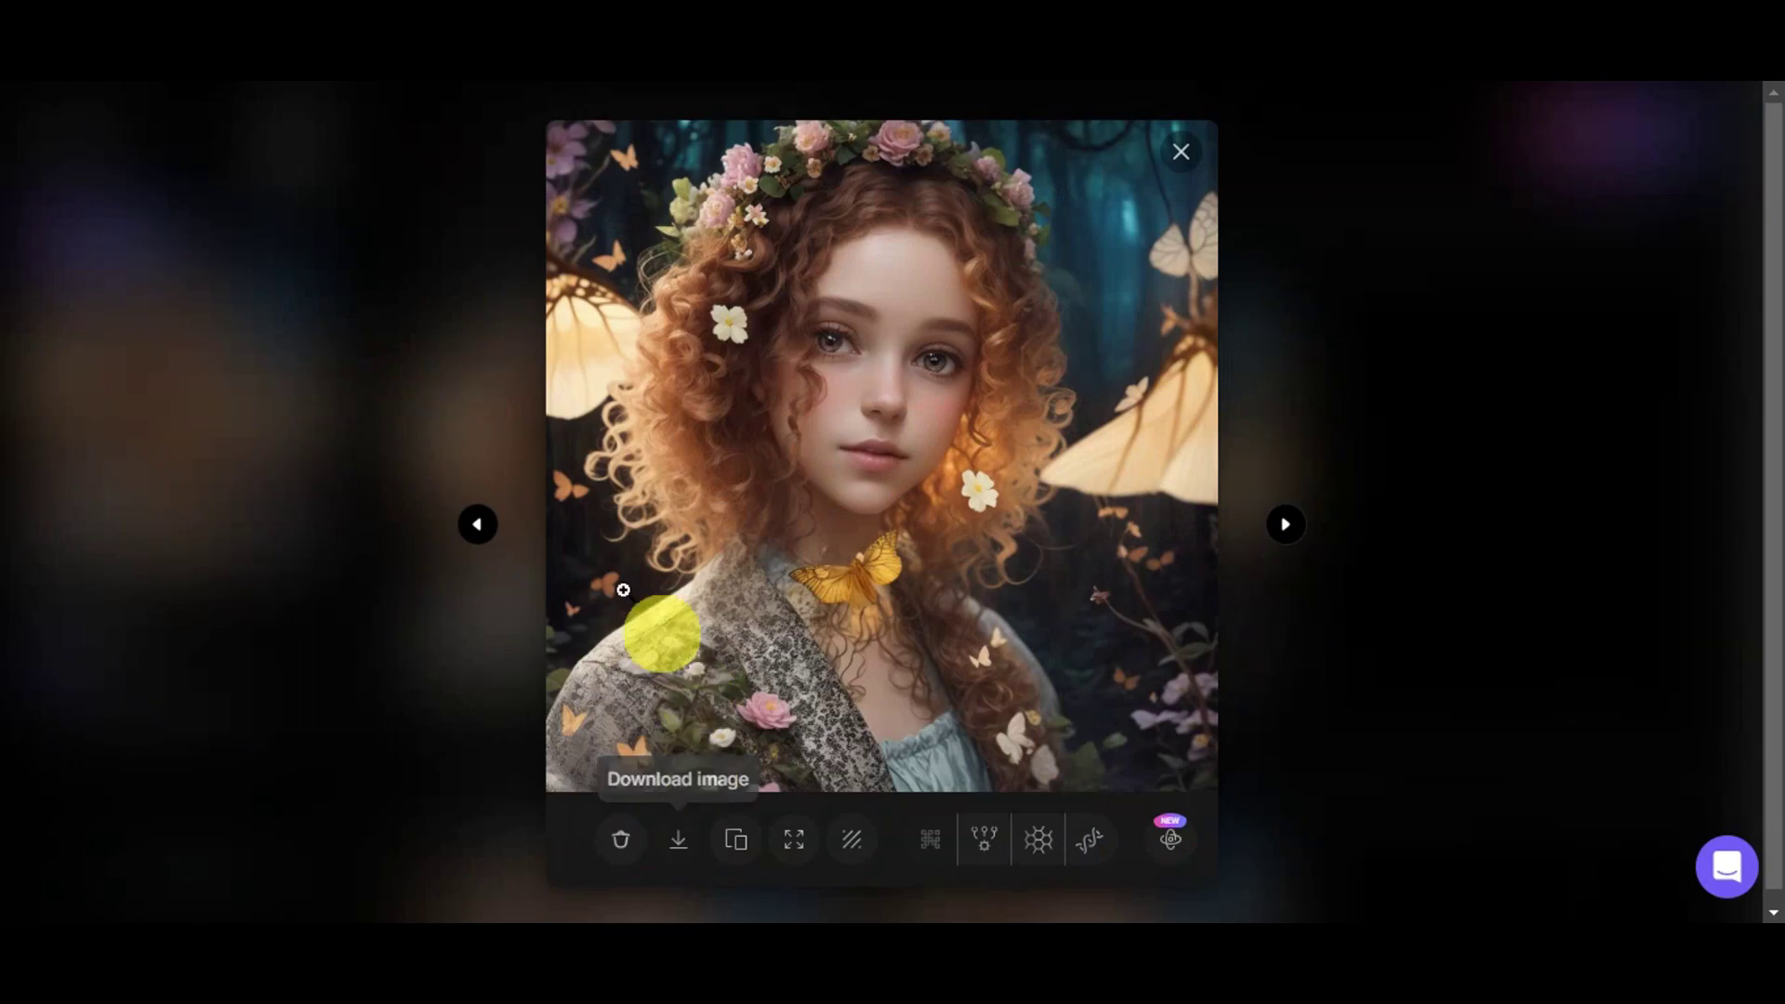
{"action": "left_click", "coordinate": [479, 524]}
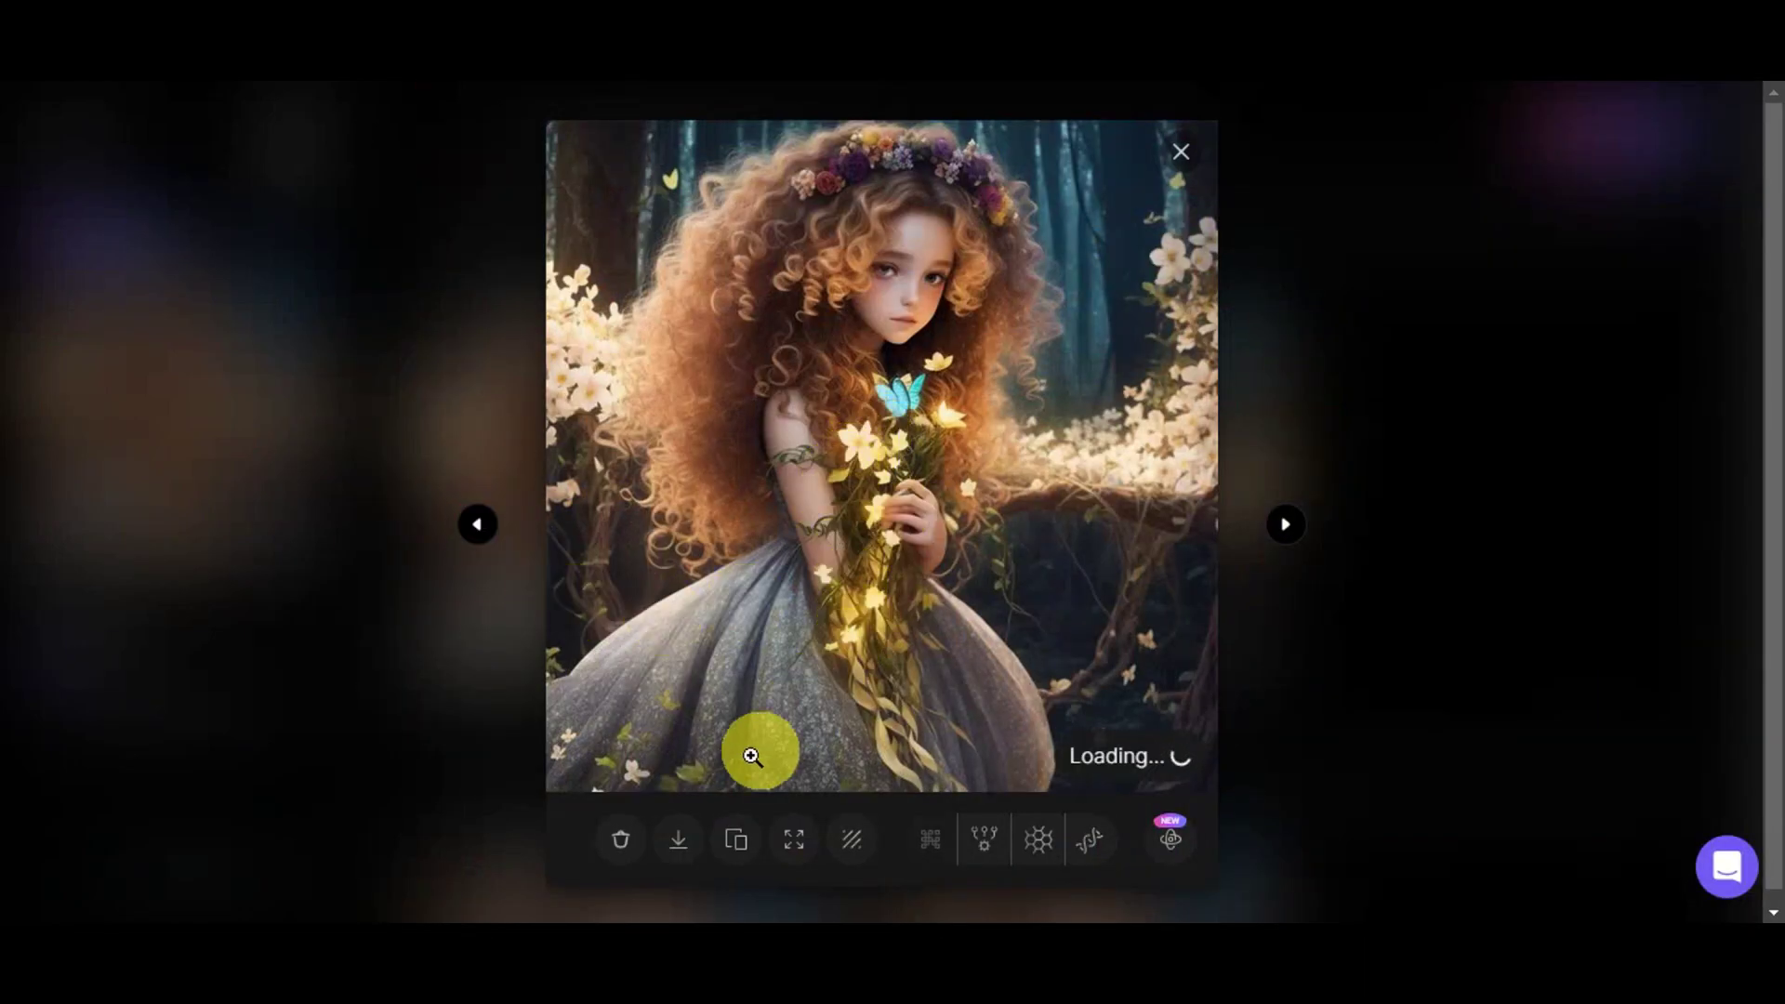
{"action": "left_click", "coordinate": [1286, 524]}
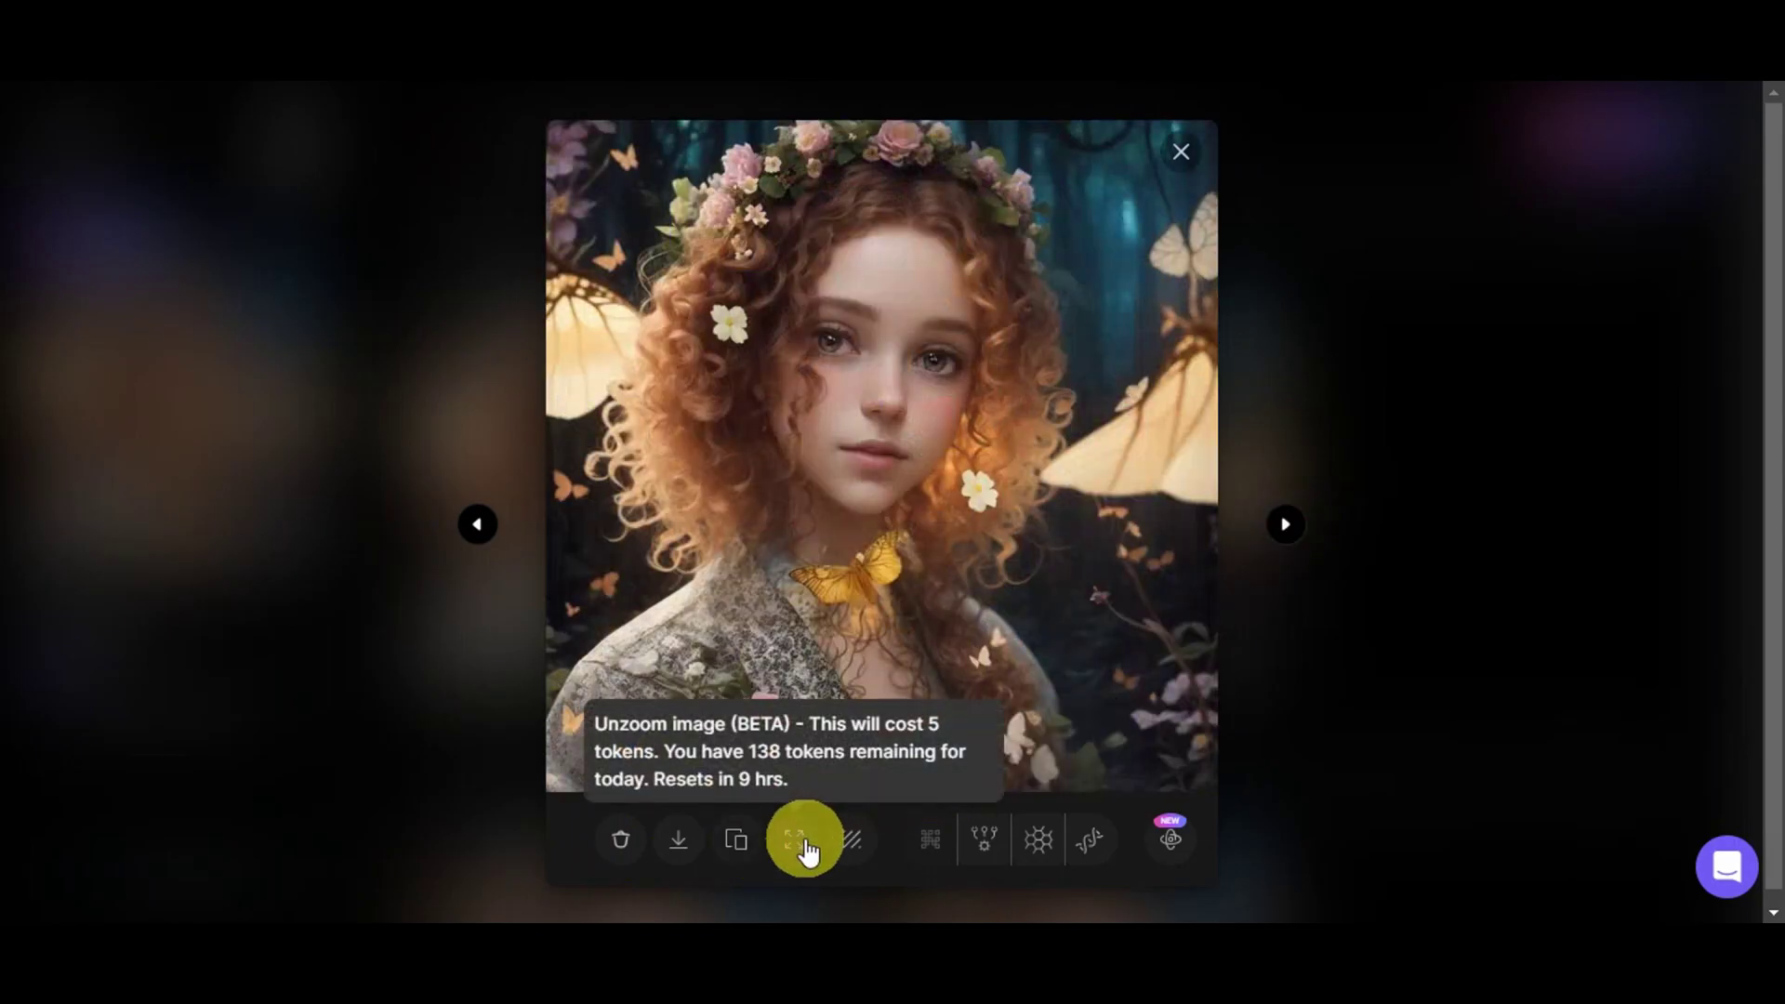
{"action": "left_click", "coordinate": [1183, 160]}
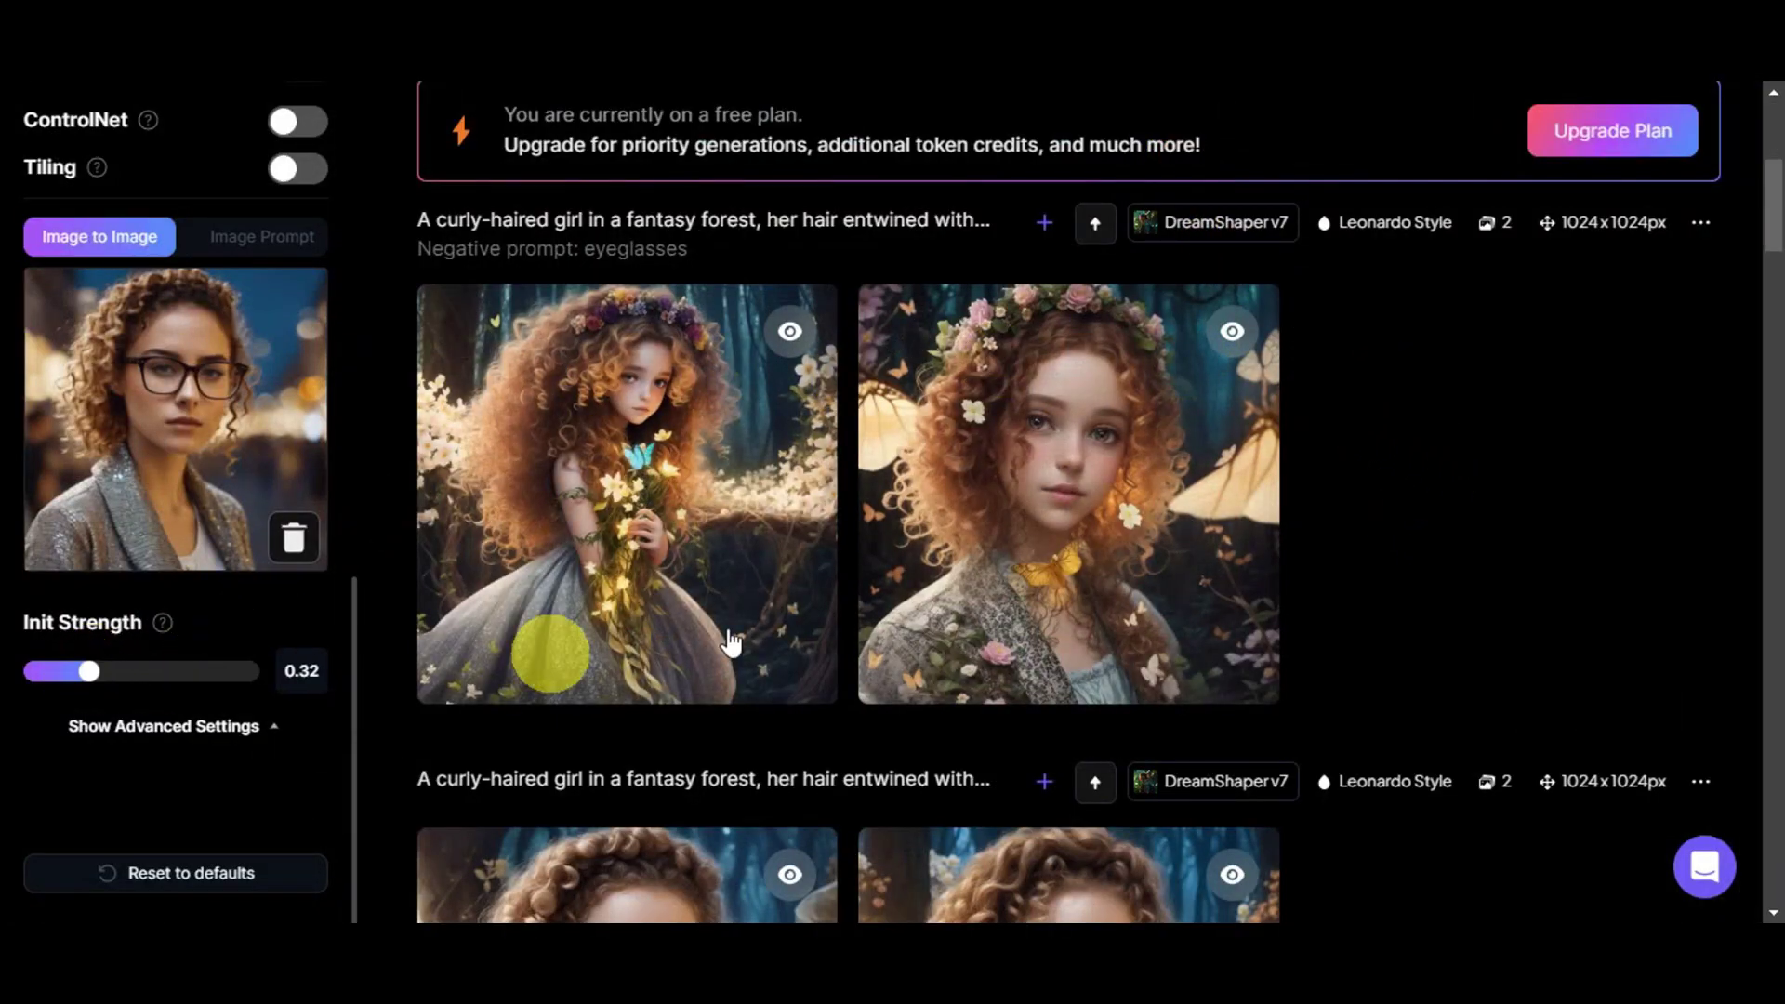
Step: Raise the Init Strength to 0.32 and generate the butterflies prompt again, keeping eyeglasses excluded
{"action": "scroll", "coordinate": [1309, 530], "scroll_direction": "up", "scroll_amount": 5}
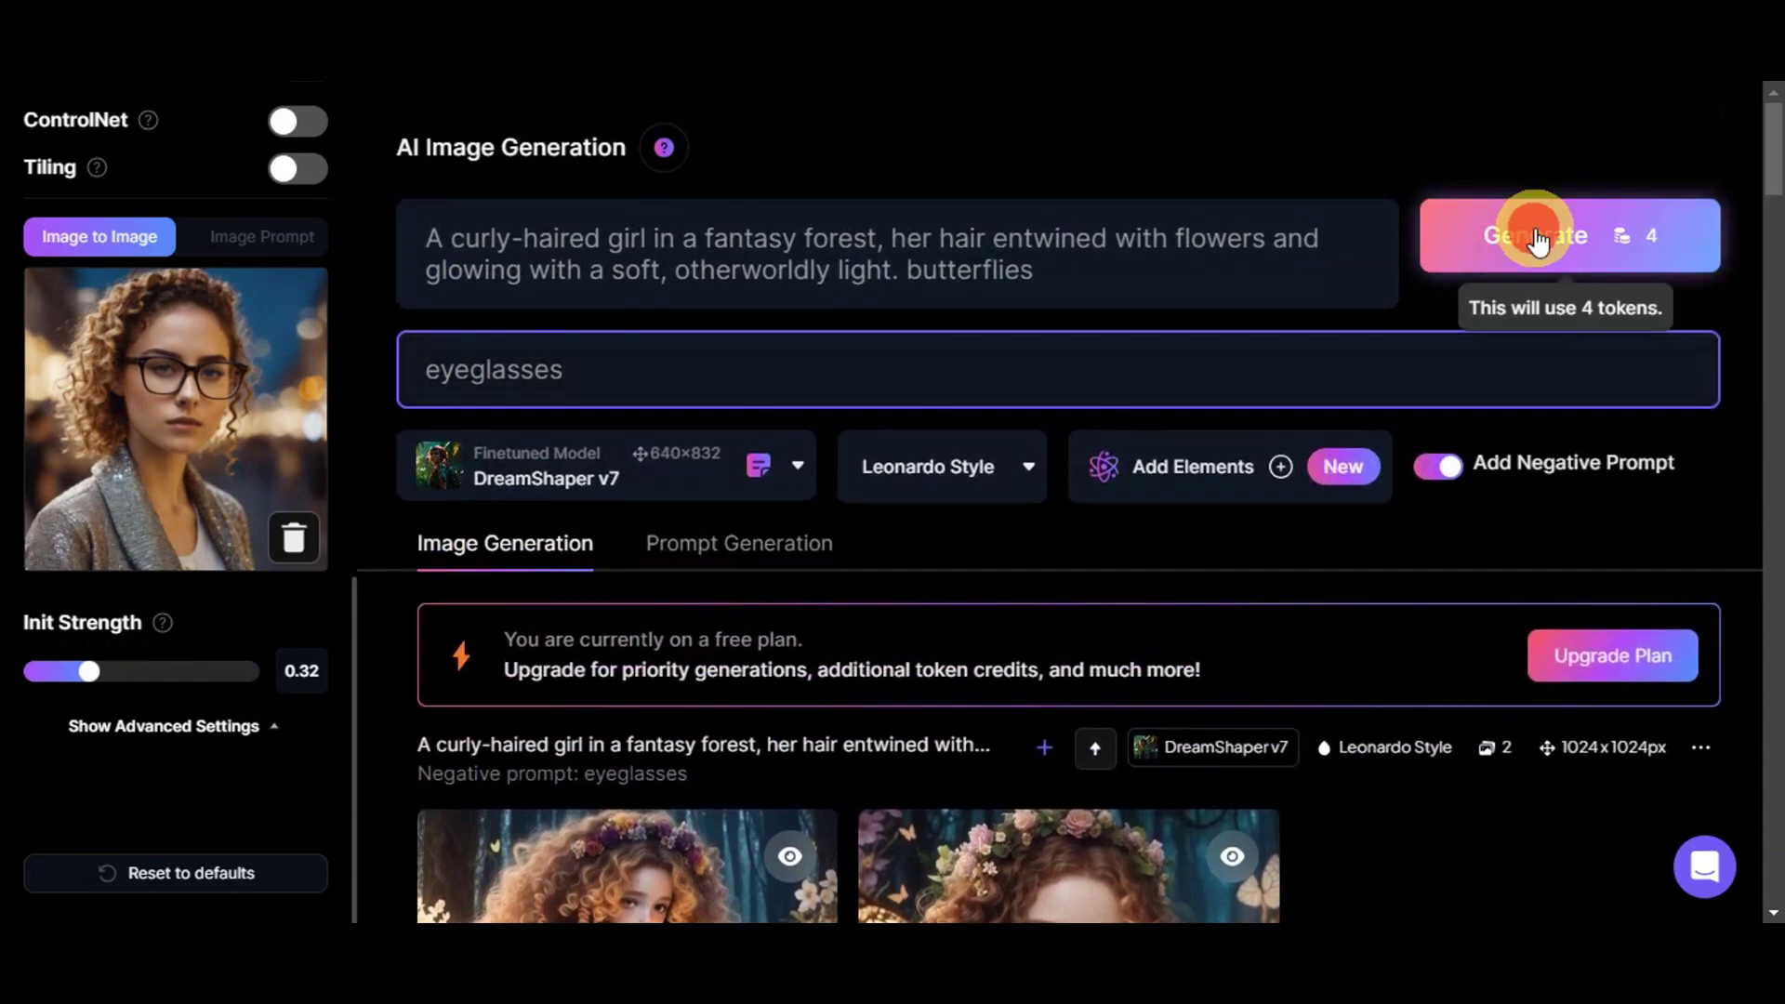
{"action": "left_click", "coordinate": [1544, 244]}
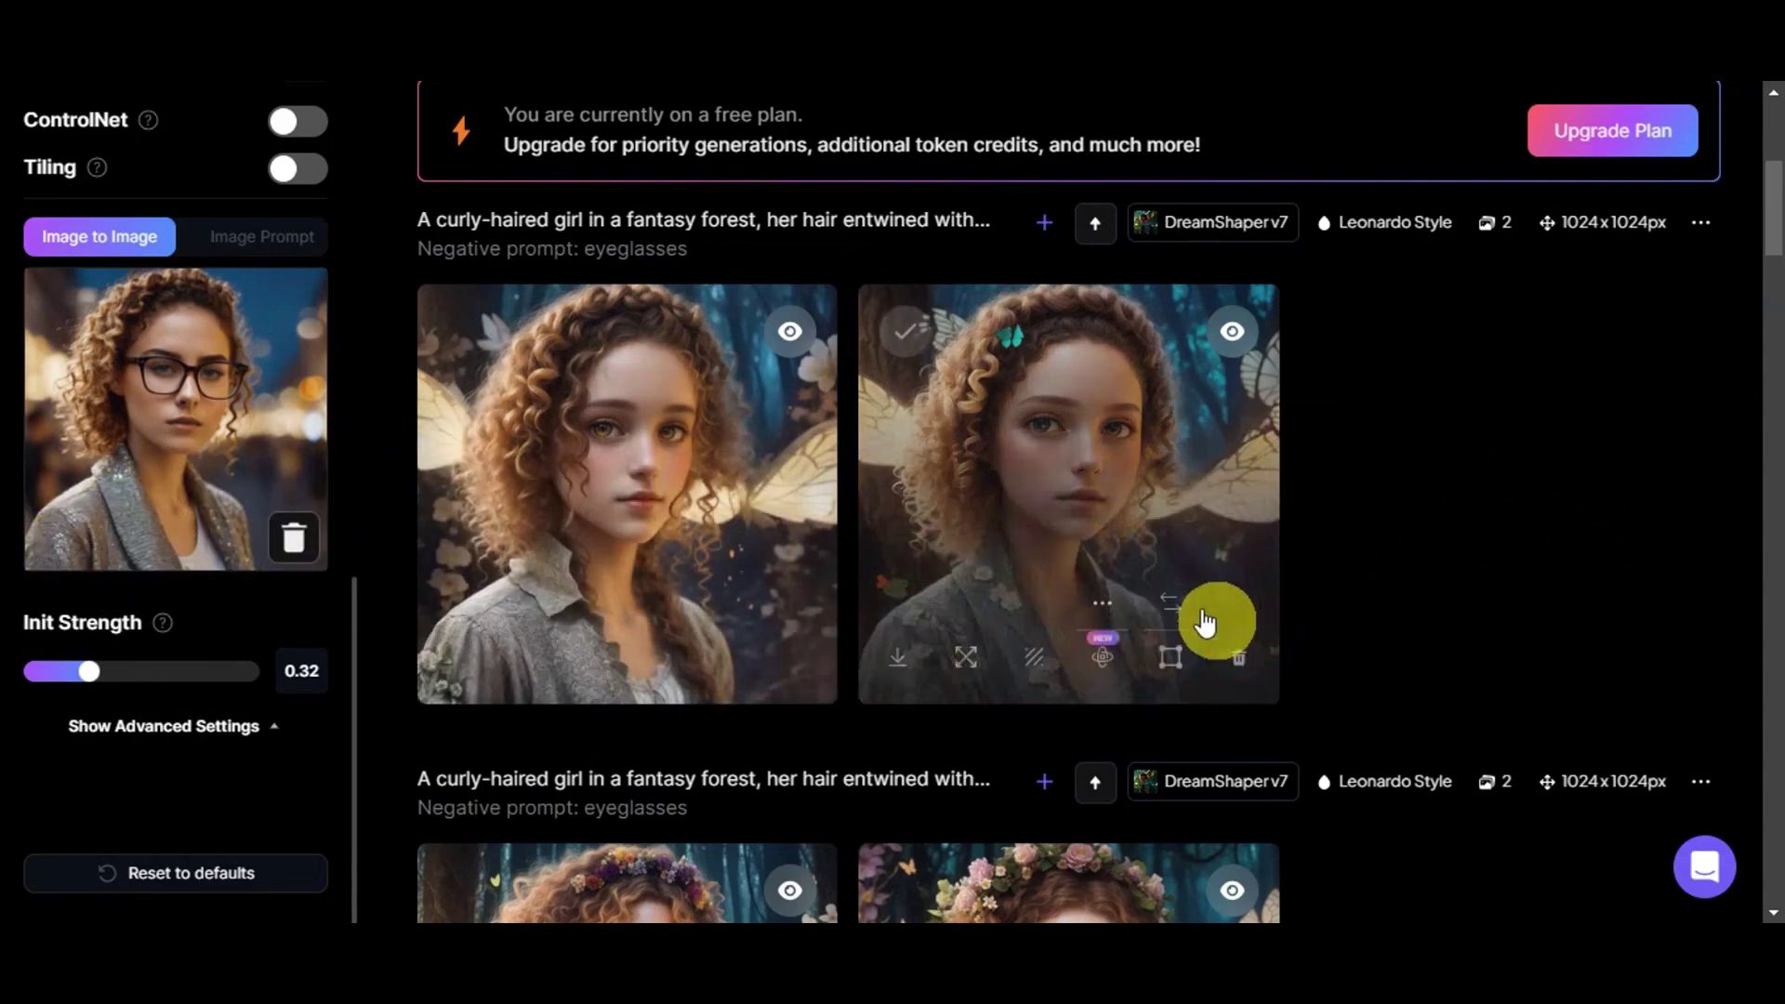
{"action": "mouse_move", "coordinate": [1038, 361]}
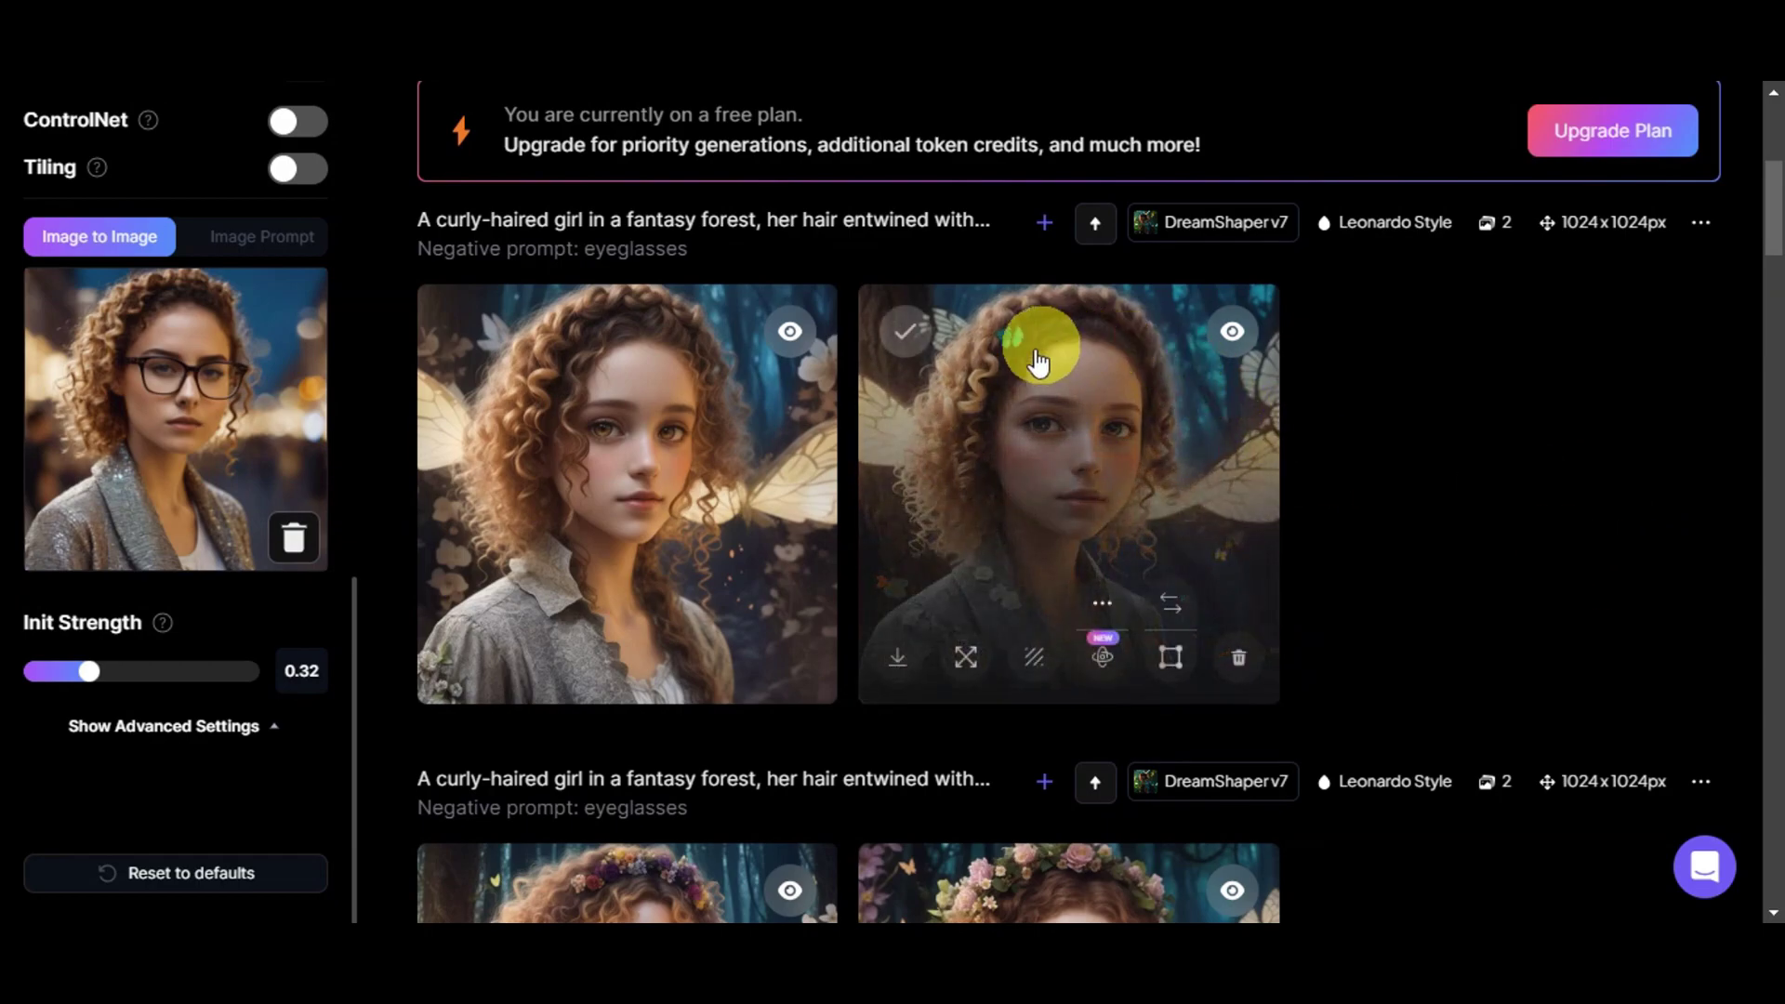